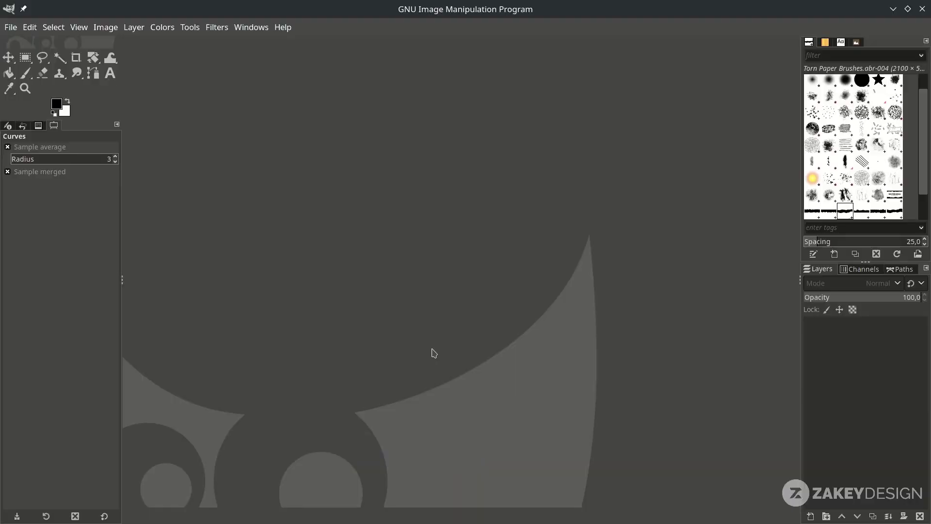
Create a new 1080 × 1080 px image and fill its background with black
left_click(11, 27)
left_click(20, 41)
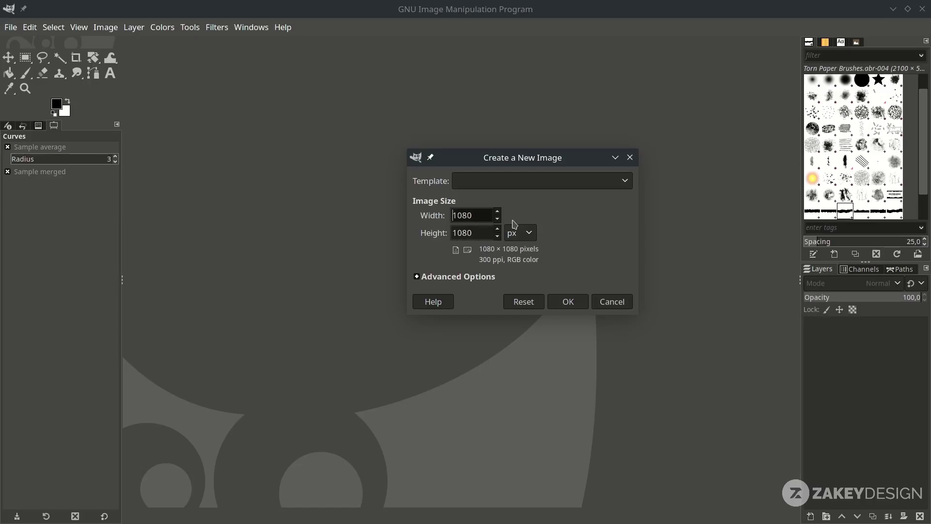
left_click(567, 301)
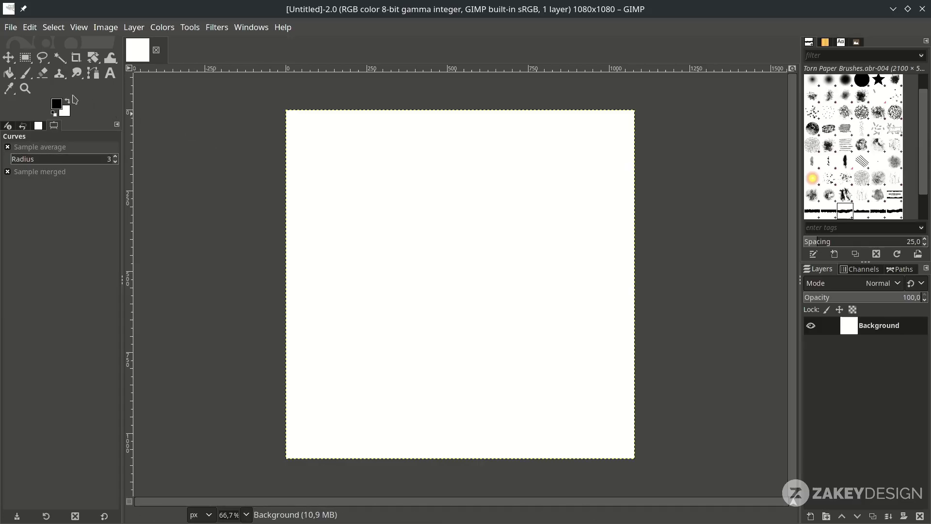
left_click(11, 75)
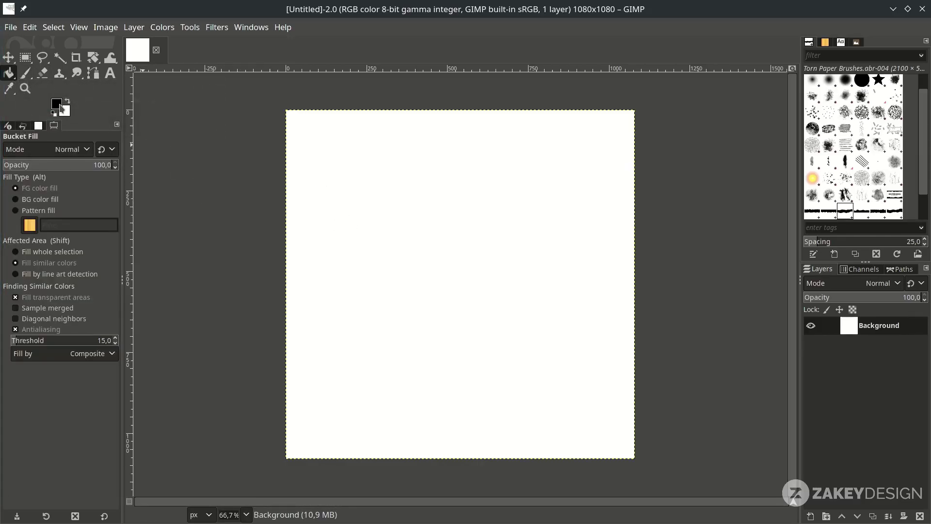
left_click(482, 253)
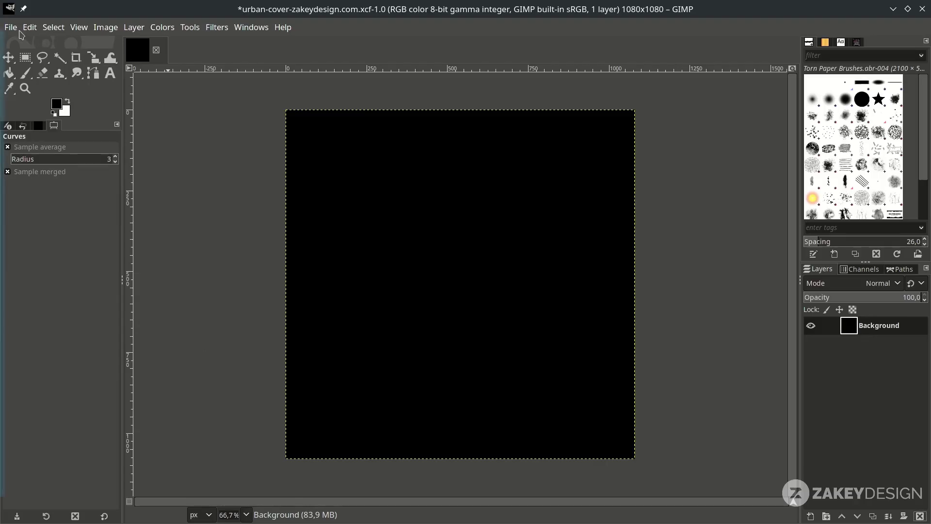
Add TexturesCom_PaperCrumpled0028_M.jpg as a layer and scale it around its center to about 1695 × 1129 px so it covers the canvas
left_click(11, 27)
left_click(42, 91)
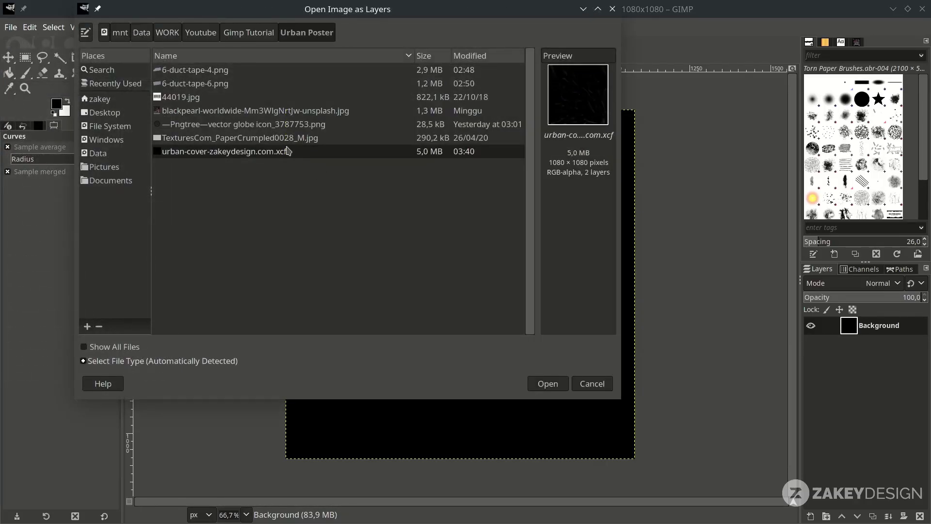
double_click(286, 138)
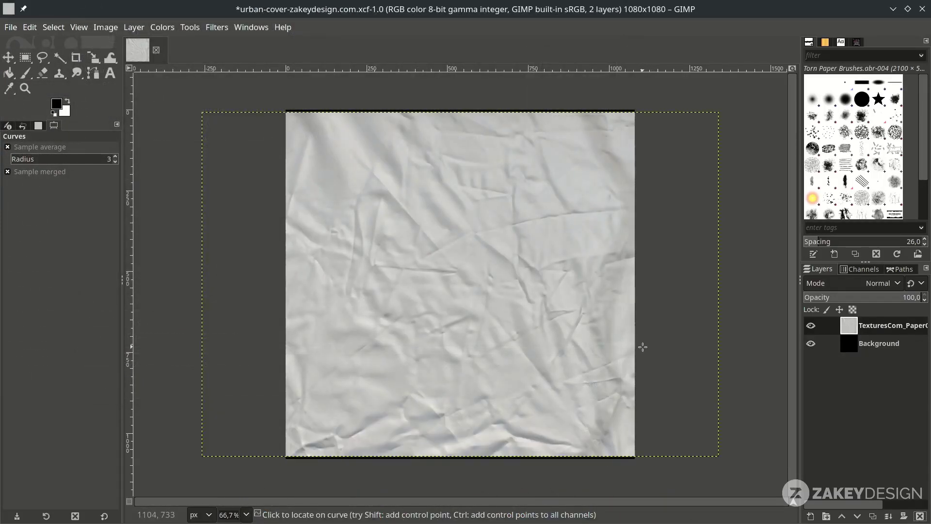
key("shift+s")
left_click(646, 360)
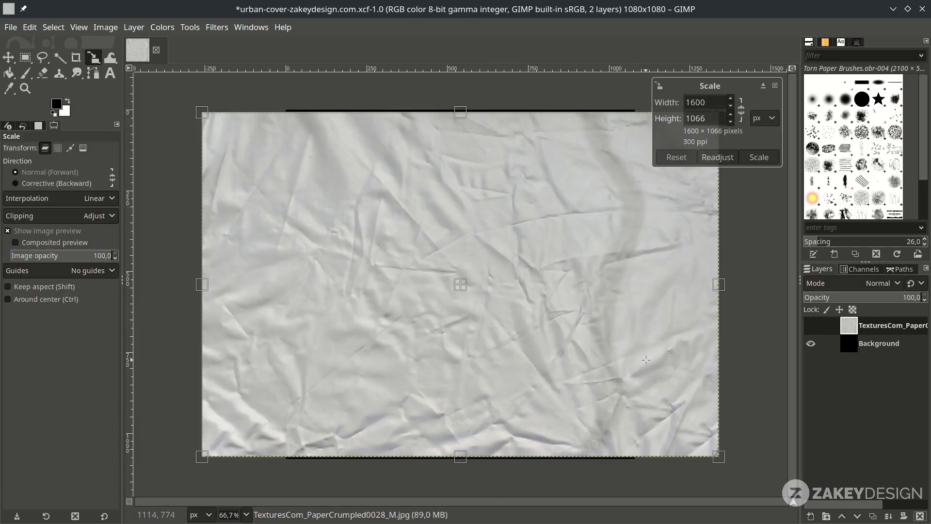
left_click_drag(727, 461, 754, 474)
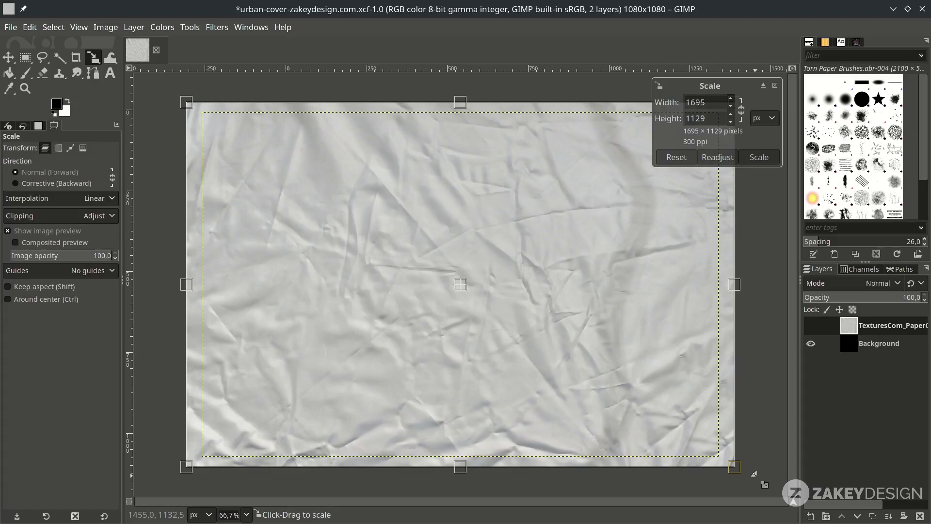
key("Escape")
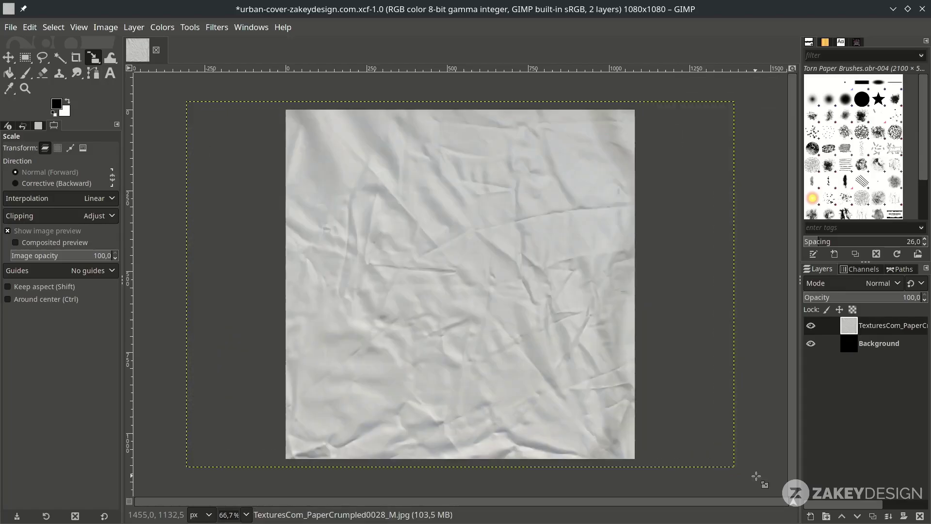
Set the blend mode of the crumpled paper layer to Grain extract
left_click(876, 288)
scroll(875, 300, "down", 10)
left_click(876, 308)
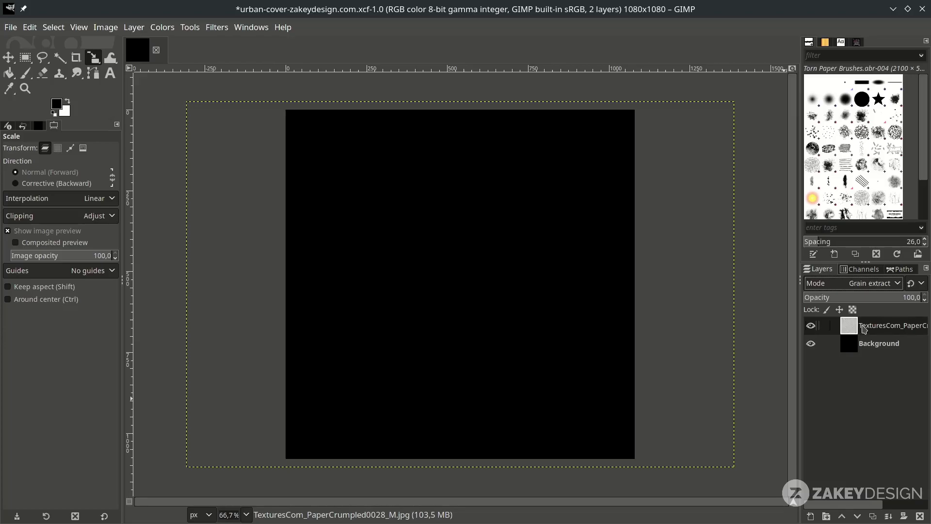
Adjust the paper layer's Value curve with a point at input 144, output 52, and lower the layer opacity to 30.5
left_click(162, 28)
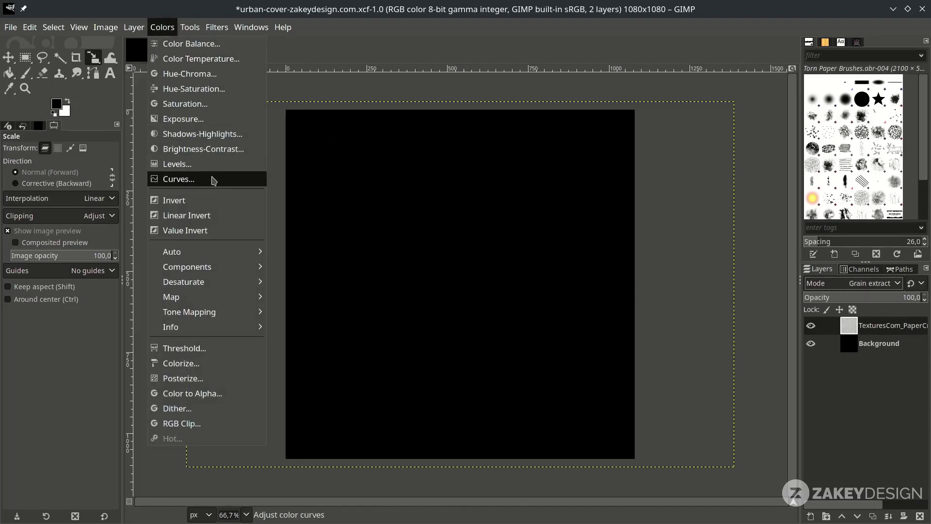
left_click(213, 184)
left_click_drag(753, 354, 770, 384)
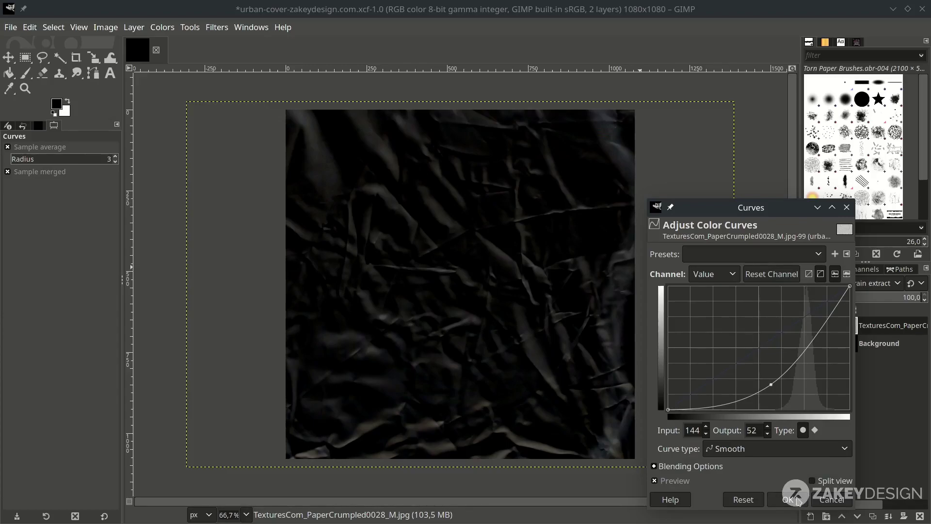
left_click(797, 499)
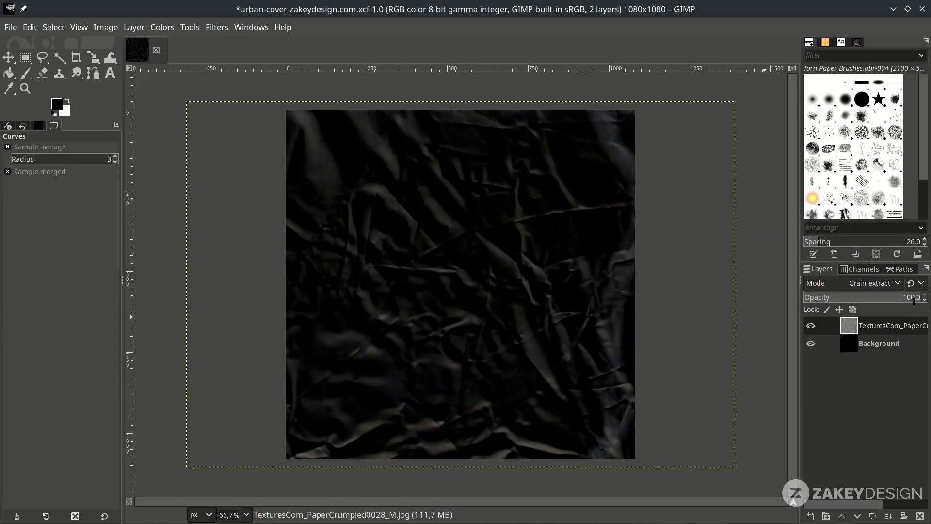
left_click_drag(903, 299, 868, 301)
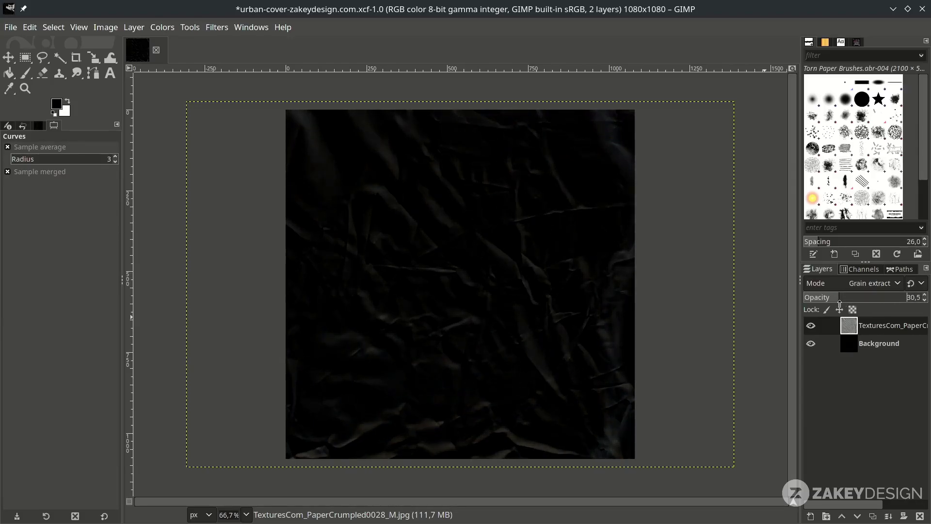
Add blackpearl-worldwide-Mm3WlgNrtJw-unsplash.jpg as a layer directly above the Background, converting it to the built-in sRGB profile
left_click(873, 343)
left_click(29, 27)
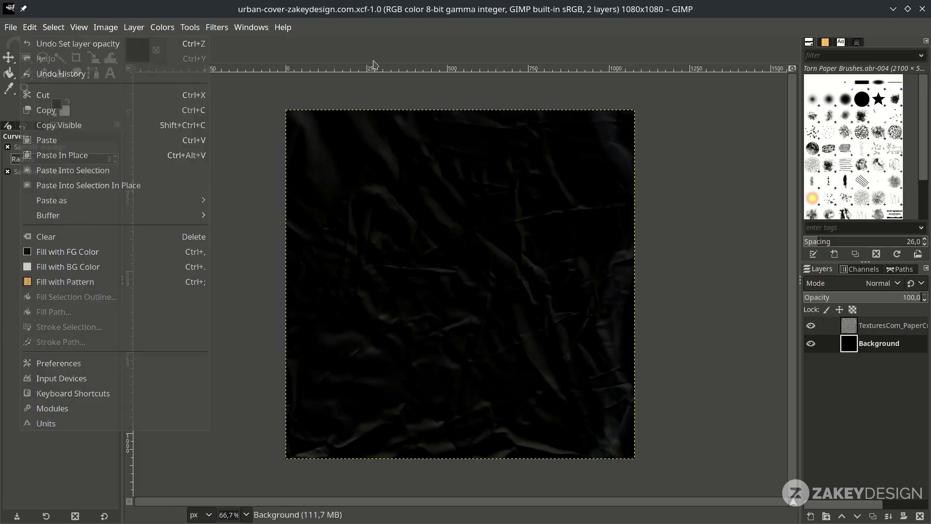
left_click(399, 326)
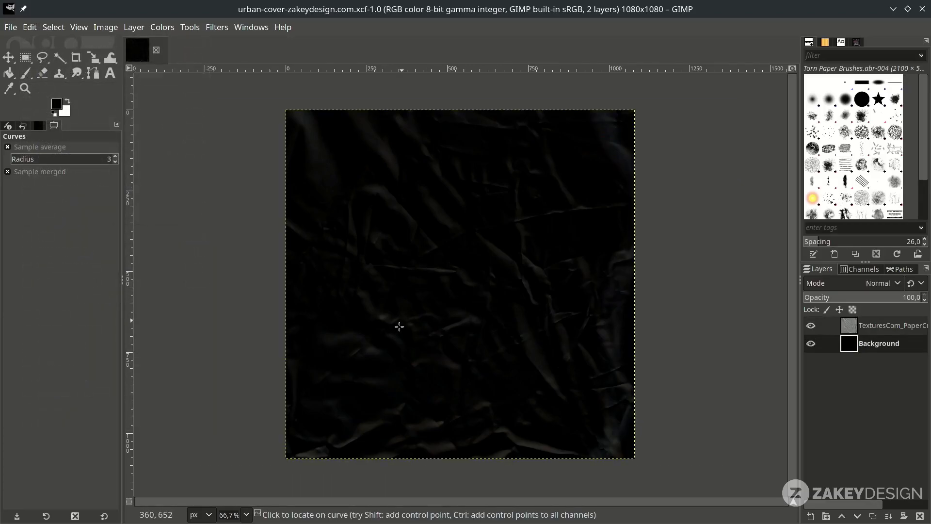
left_click(11, 26)
left_click(42, 90)
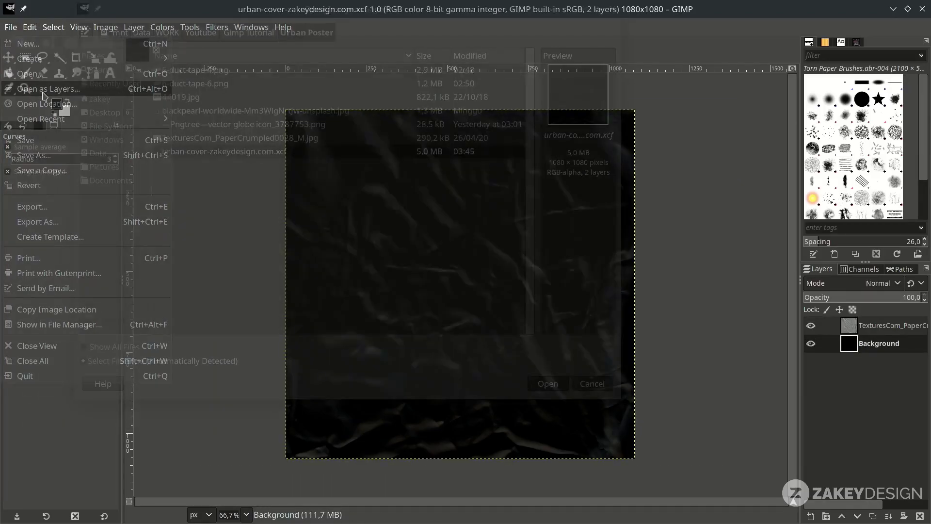
left_click(311, 110)
left_click(547, 383)
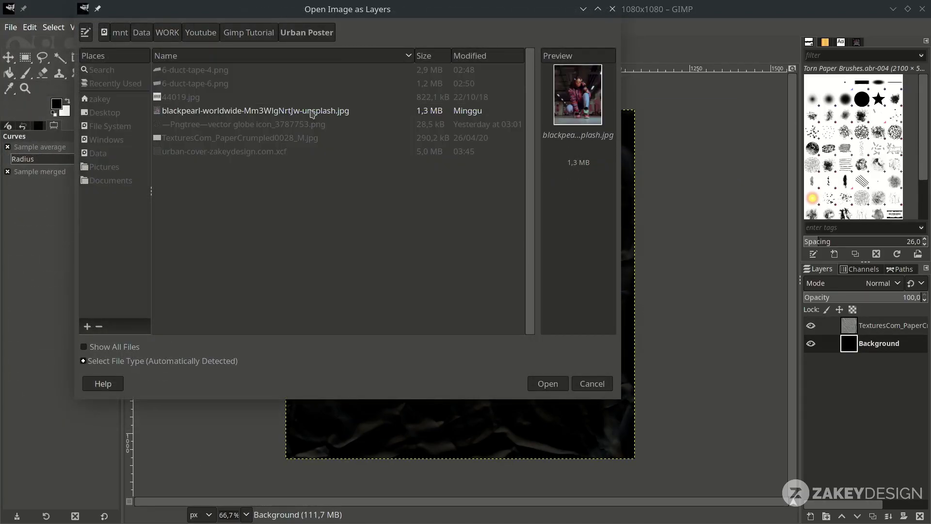
left_click(601, 347)
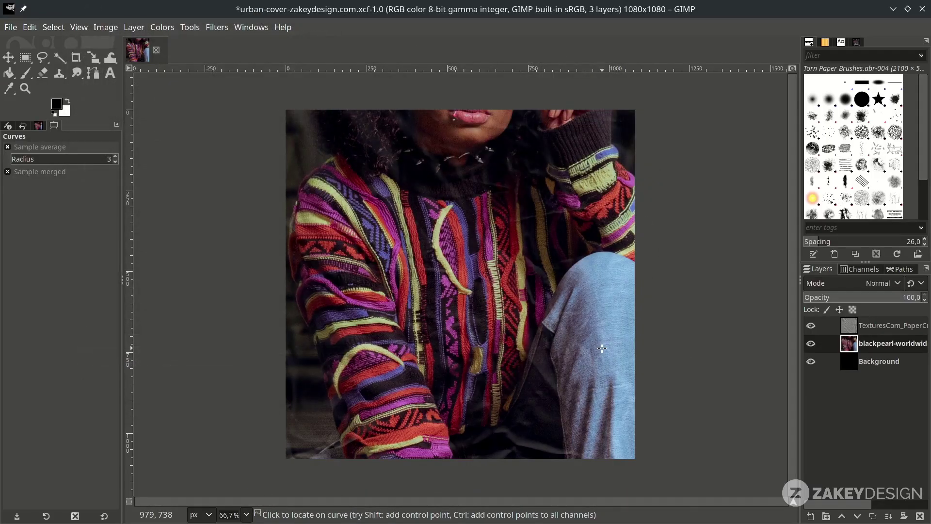
Scale the photo layer down to about 602 × 752 px, keeping it within the canvas
scroll(574, 336, "down", 3)
scroll(574, 336, "up", 2)
scroll(573, 336, "down", 1)
scroll(573, 337, "right", 1)
key("shift+s")
left_click_drag(664, 445, 485, 260)
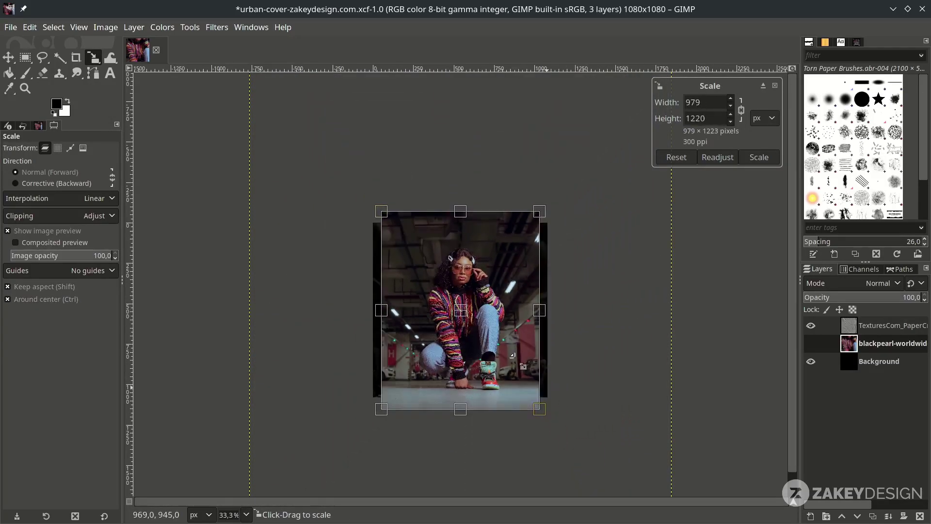
scroll(489, 355, "up", 2)
mouse_move(538, 395)
left_mouse_down()
mouse_move(531, 382)
mouse_move(546, 393)
left_mouse_up()
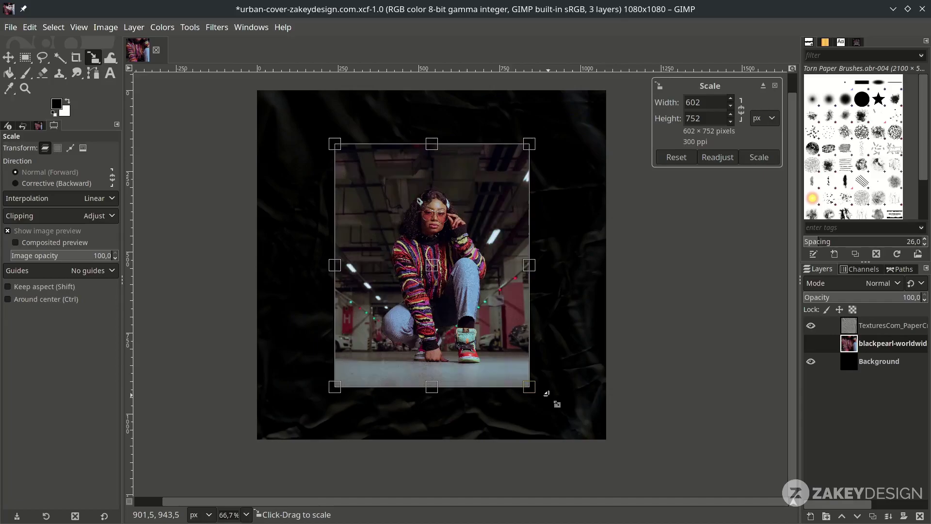
key("Return")
Add a text layer reading "PEARL" above the paper texture, starting at the photo's left edge
scroll(342, 206, "up", 2)
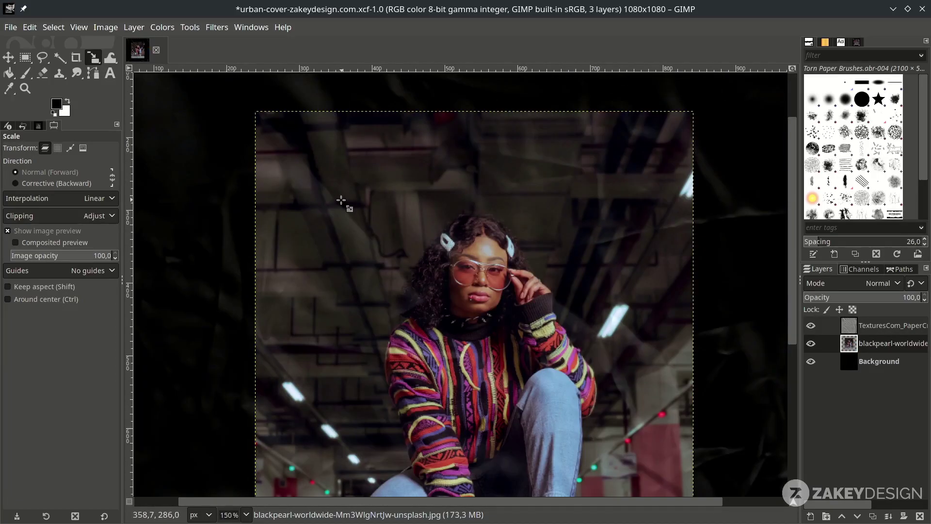
scroll(318, 183, "down", 8)
scroll(318, 182, "up", 7)
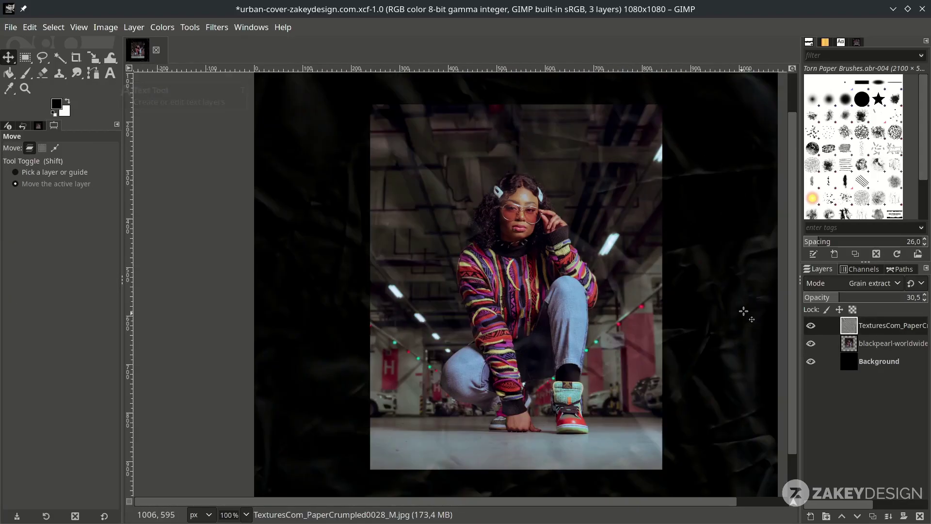
left_click(110, 73)
left_click(357, 295)
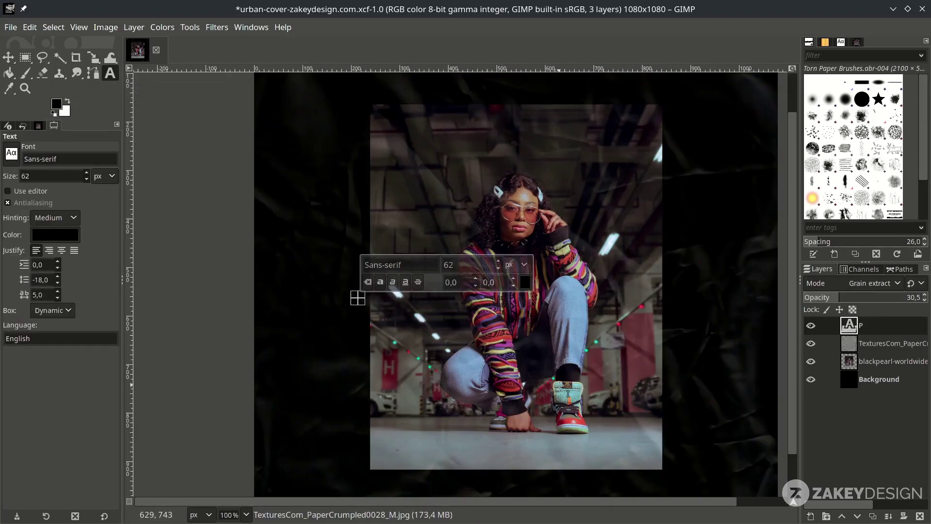
type("PEARL")
Set the PEARL text to Montserrat Bold Italic at 110 px
left_click(416, 266)
key("ctrl+a")
type("MON")
scroll(454, 495, "down", 2)
left_click(455, 466)
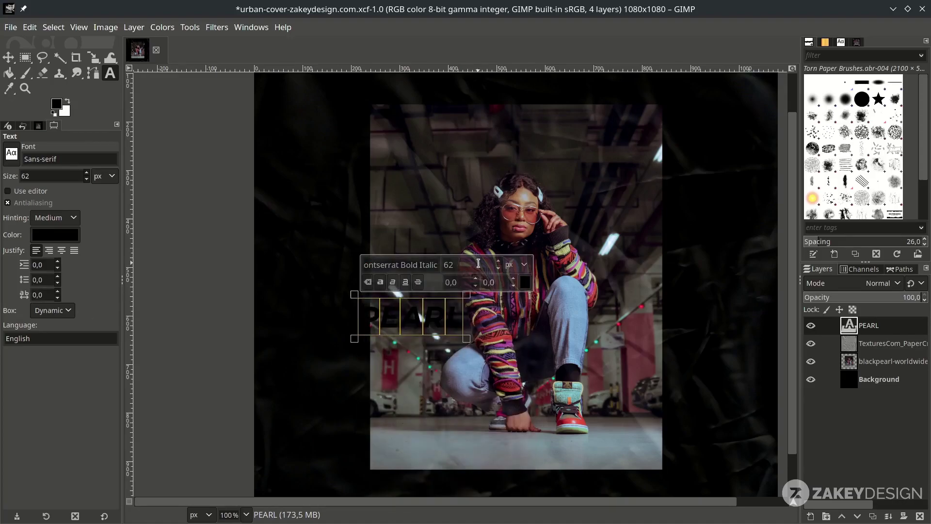
type("110")
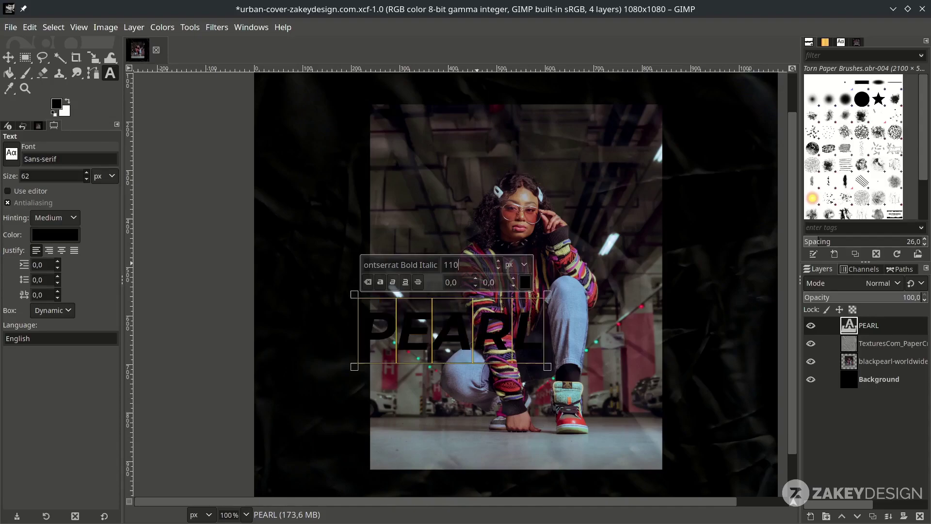
Change the PEARL text color to magenta, ff27ad
left_click(525, 285)
left_click(535, 353)
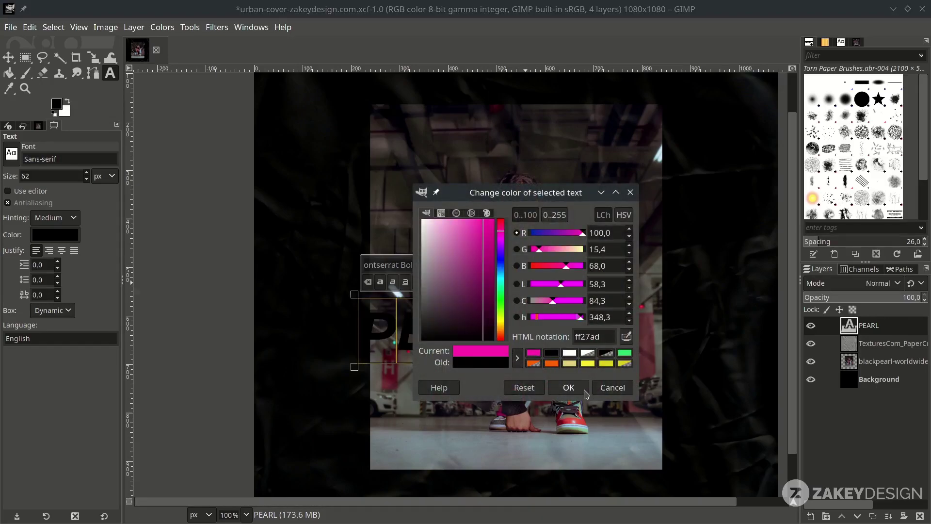
left_click(568, 387)
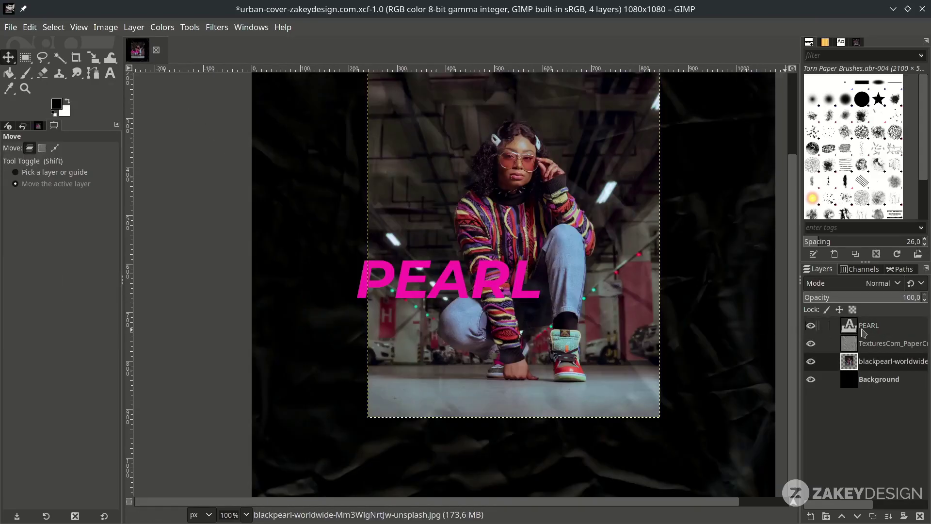
Move the PEARL text up and left so it straddles the photo's left edge beside the woman's face, and save the image
left_click_drag(443, 383, 397, 303)
scroll(397, 303, "down", 1)
key("ctrl+s")
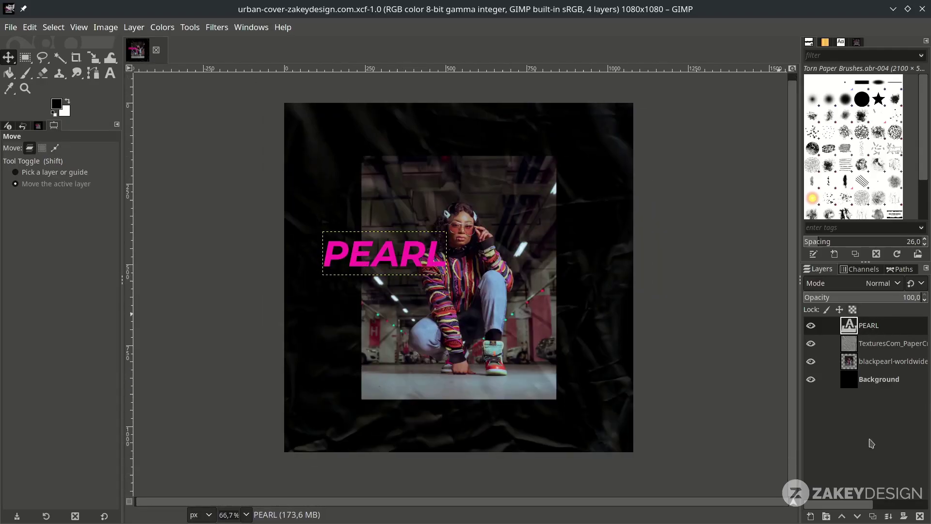
Duplicate the PEARL text layer and place the copy directly below the original
left_click(873, 516)
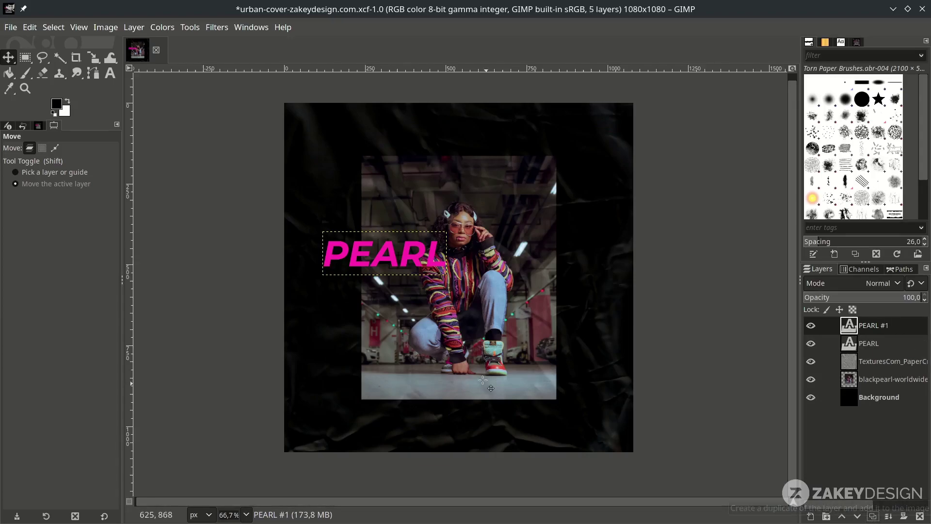
scroll(356, 317, "up", 2)
left_click_drag(300, 189, 298, 262)
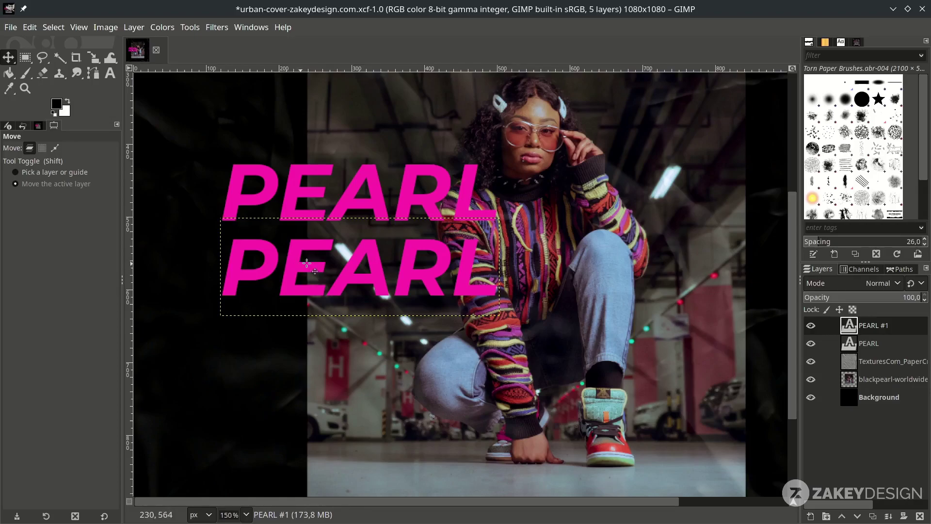
Create a selection from the duplicated PEARL layer's alpha and shrink it by 1 px
right_click(901, 330)
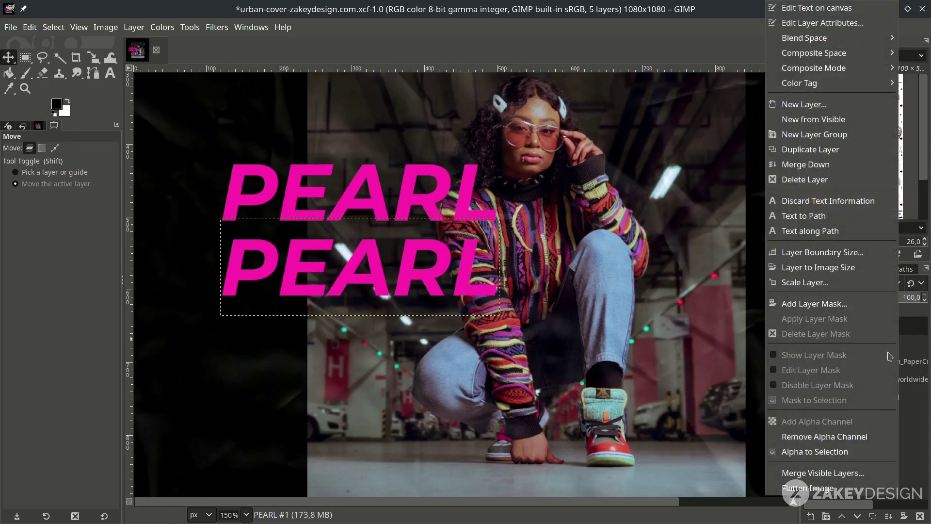
left_click(854, 452)
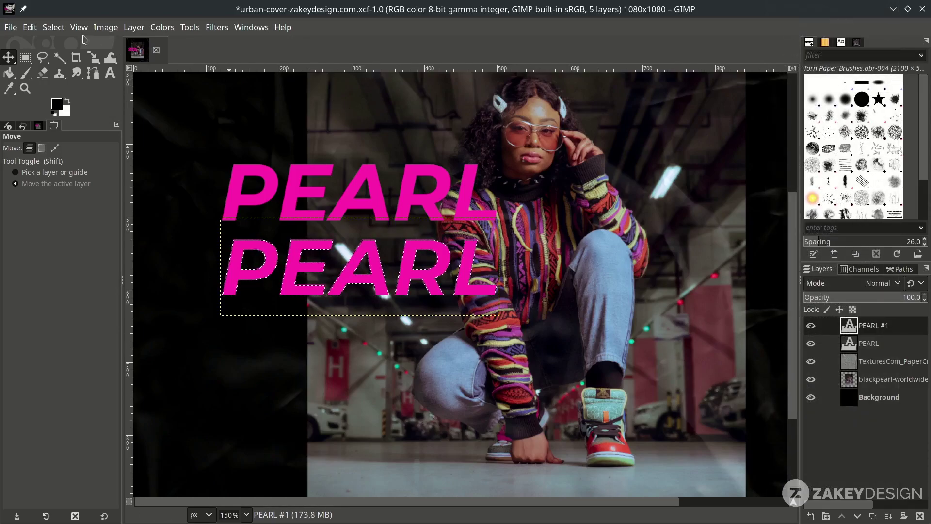
left_click(53, 27)
left_click(78, 190)
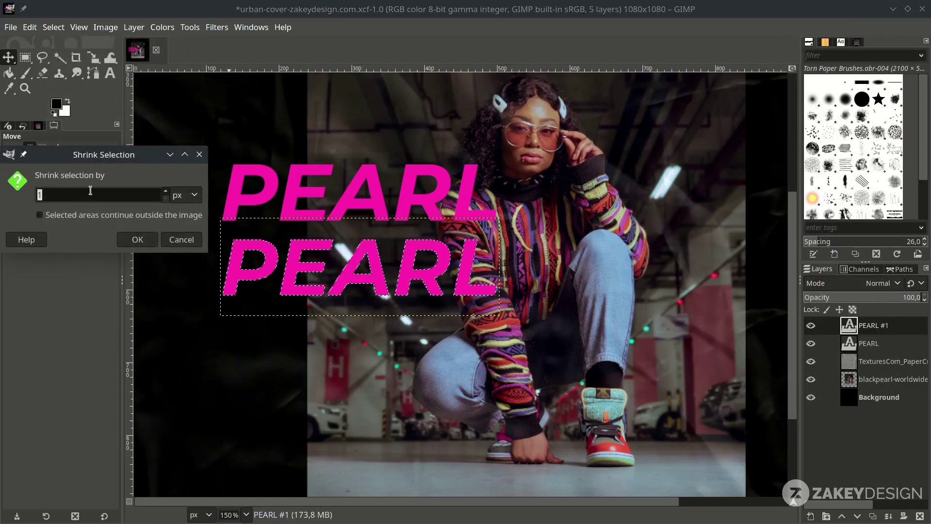
left_click_drag(116, 156, 511, 188)
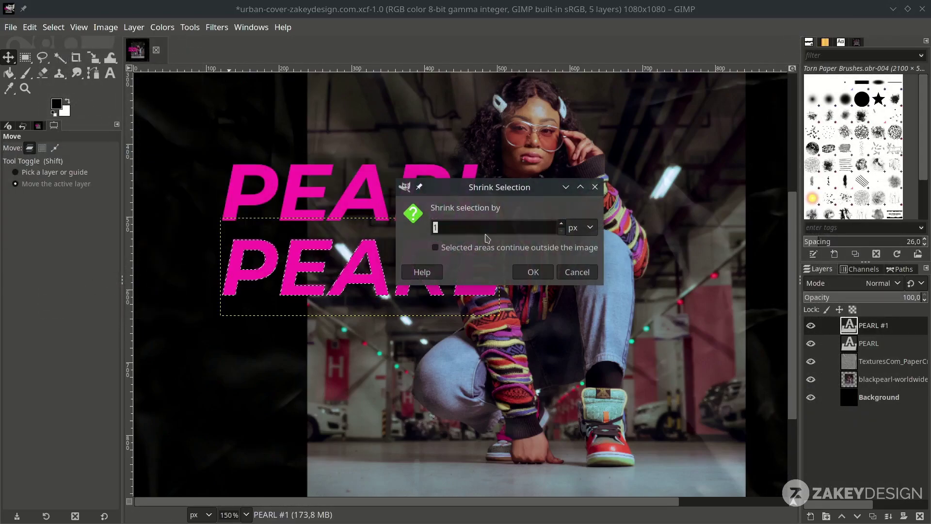
left_click(533, 273)
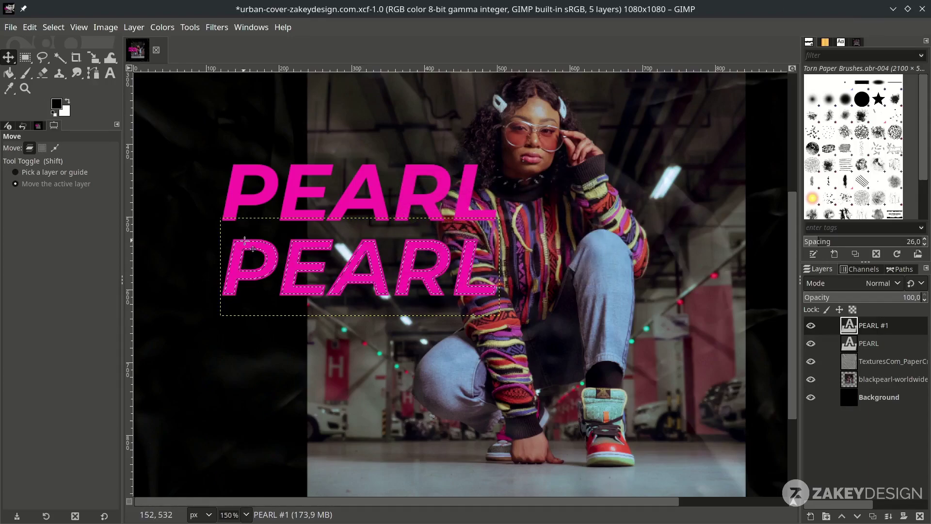
Clear the shrunken selection inside the duplicated PEARL so only a thin outline is left, and deselect
key("Delete")
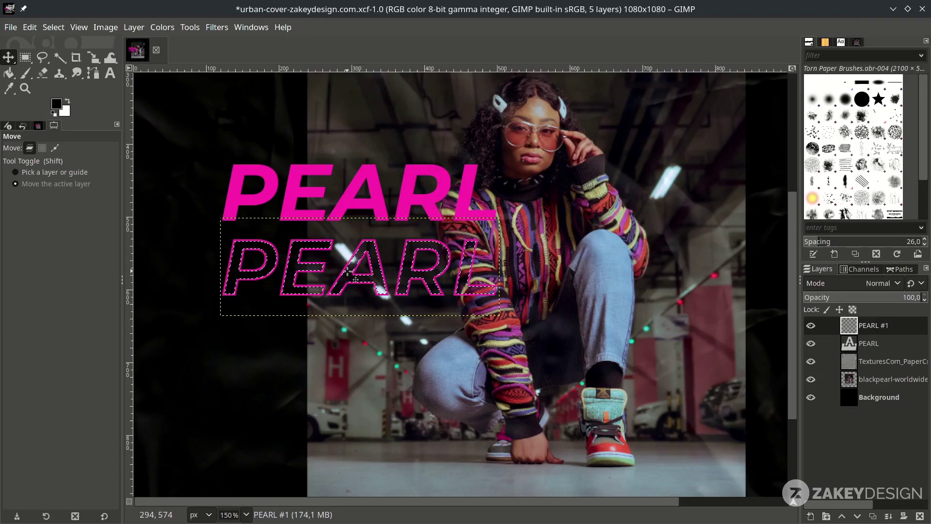
left_click(53, 27)
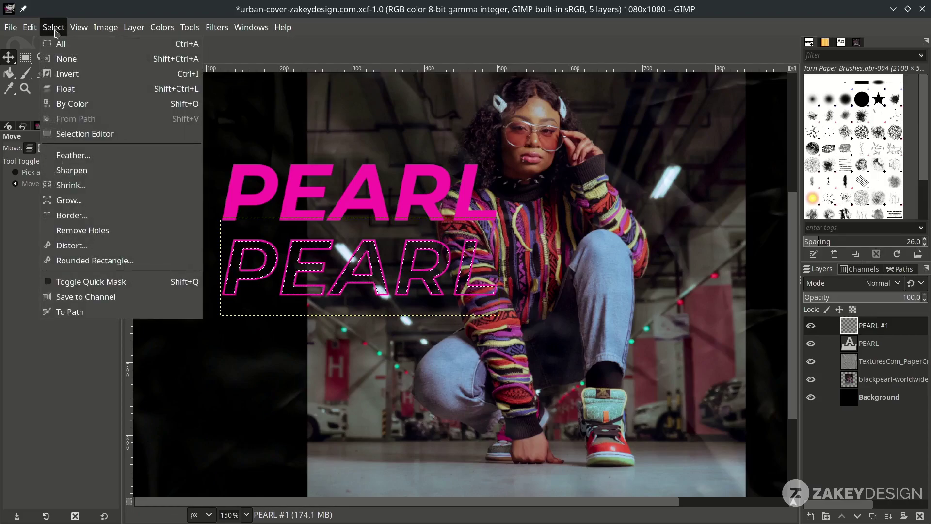
left_click(85, 59)
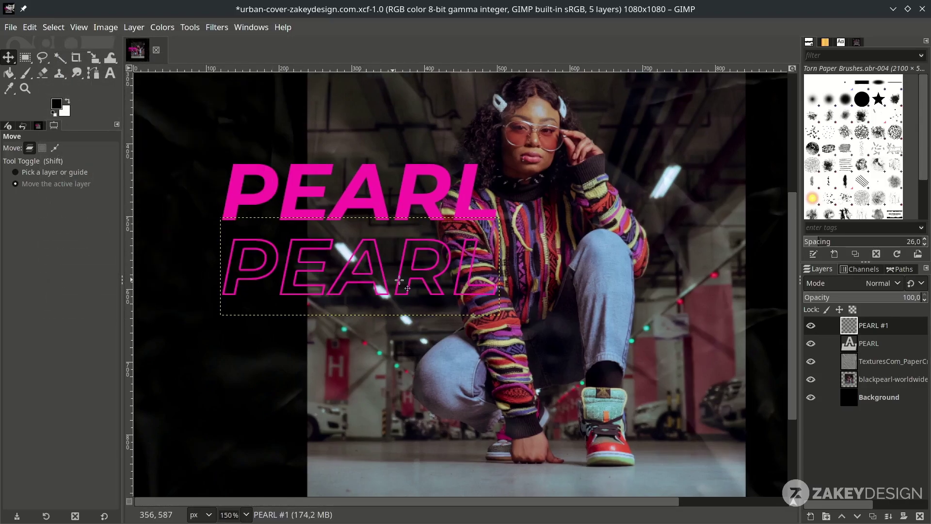
Turn the outlined PEARL white with a Curves adjustment, raising the Value curve to output 246 at input 12
left_click(162, 27)
left_click(178, 179)
left_click_drag(692, 392, 676, 290)
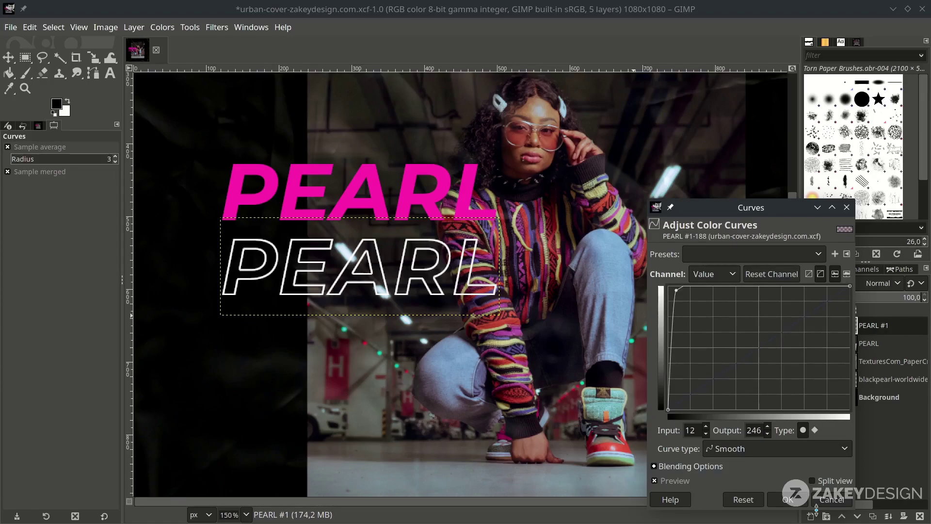
left_click(800, 500)
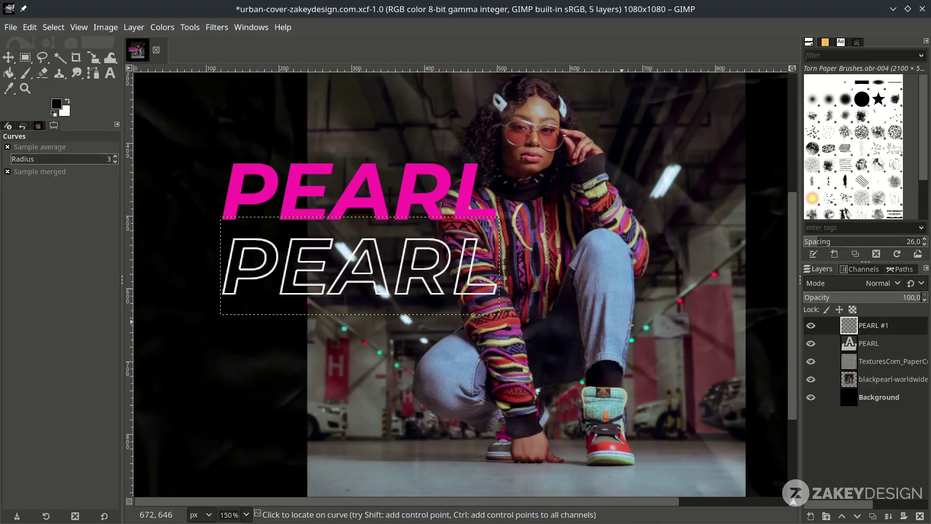
Duplicate the outlined PEARL layer, place the copy directly below it, and nudge the outlined lines up for tight, even spacing
left_click(872, 515)
key("m")
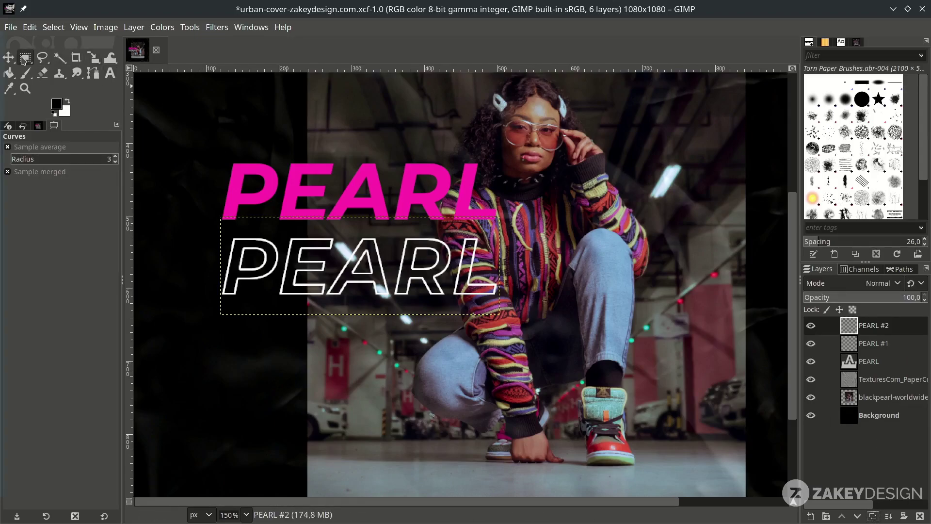
left_click_drag(305, 253, 298, 320)
left_click_drag(310, 280, 310, 273)
left_click_drag(383, 343, 382, 336)
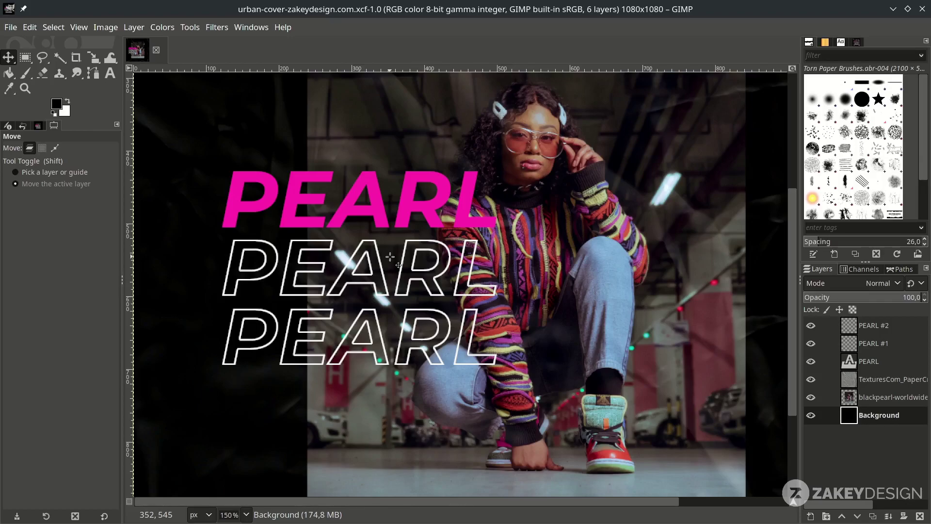
Add the text "deluxe" in white on the black area above the photo's upper-left corner
scroll(390, 257, "down", 2)
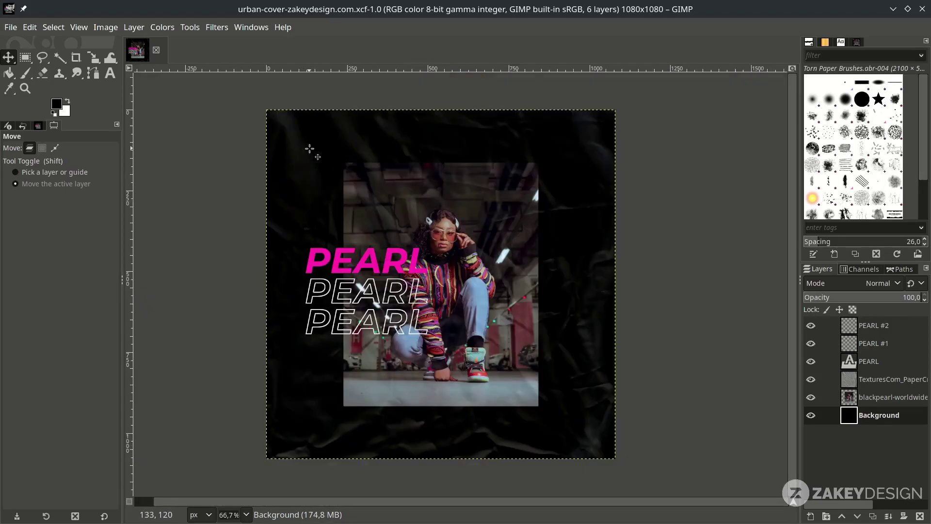
key("t")
scroll(305, 146, "up", 2)
left_click(308, 133)
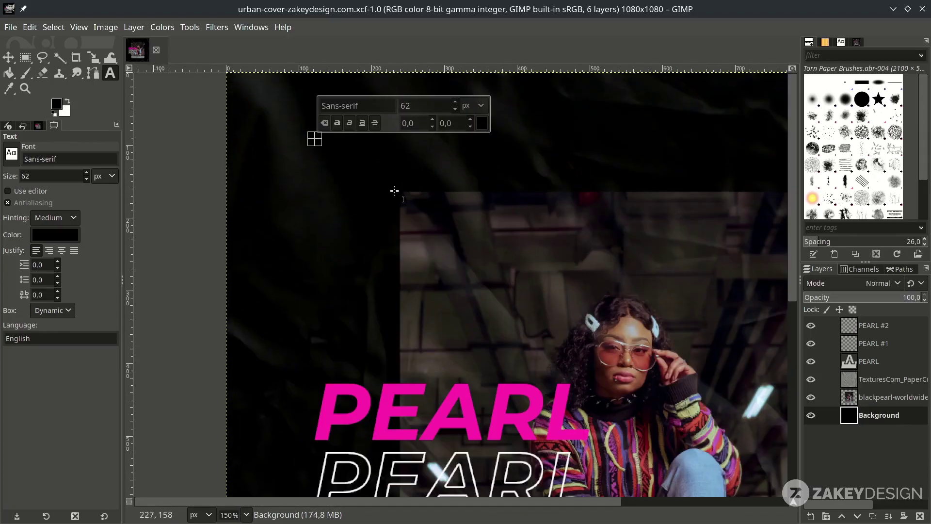
type("deluxe")
left_click(486, 124)
left_click(519, 226)
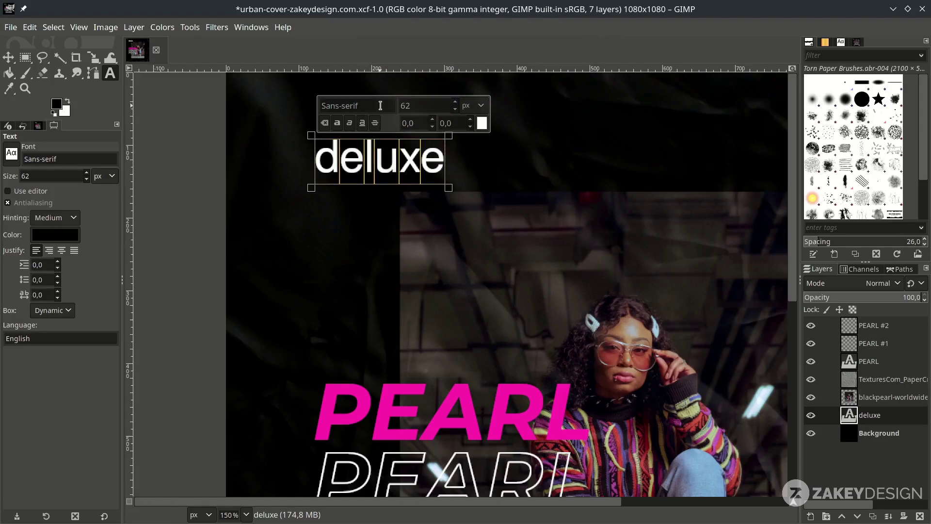
Set the deluxe text's font to Montserrat Bold
triple_click(380, 105)
type("mon")
scroll(380, 190, "down", 6)
left_click(380, 190)
left_click(416, 165)
double_click(396, 188)
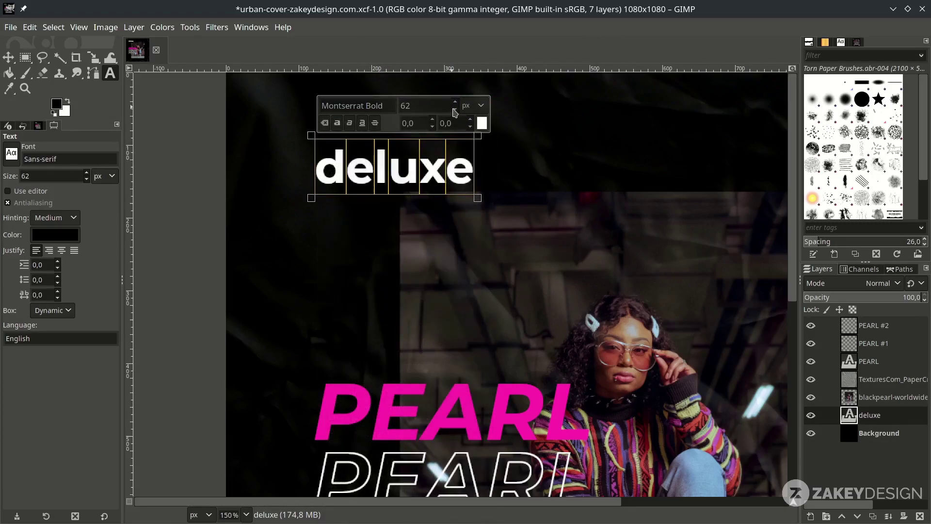
Reduce the deluxe text to 52 px, break it into the two lines "del" and "uxe", and add a closing period
left_click(455, 111)
left_click(379, 163)
key("Return")
left_click(388, 213)
type(".")
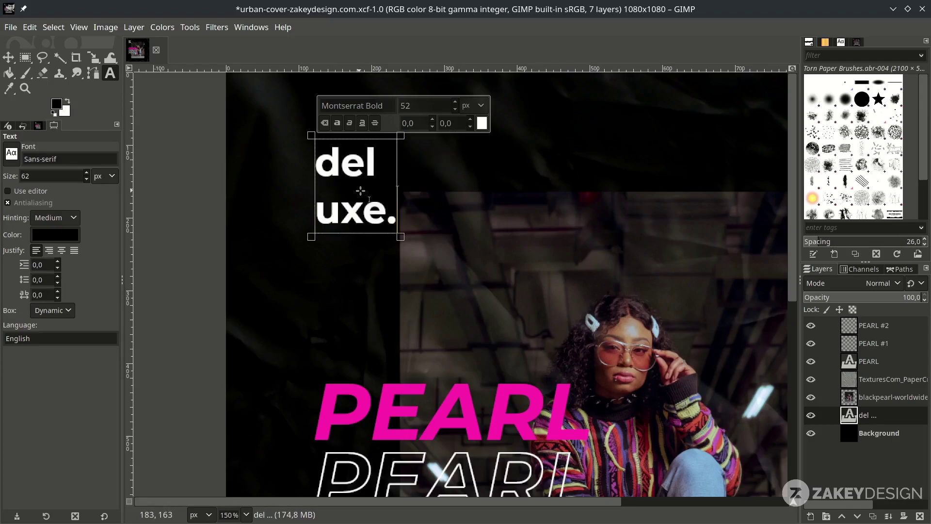
Tighten the "del uxe." text's line spacing to -24 and reduce its size to 41 px
left_click_drag(397, 221, 275, 135)
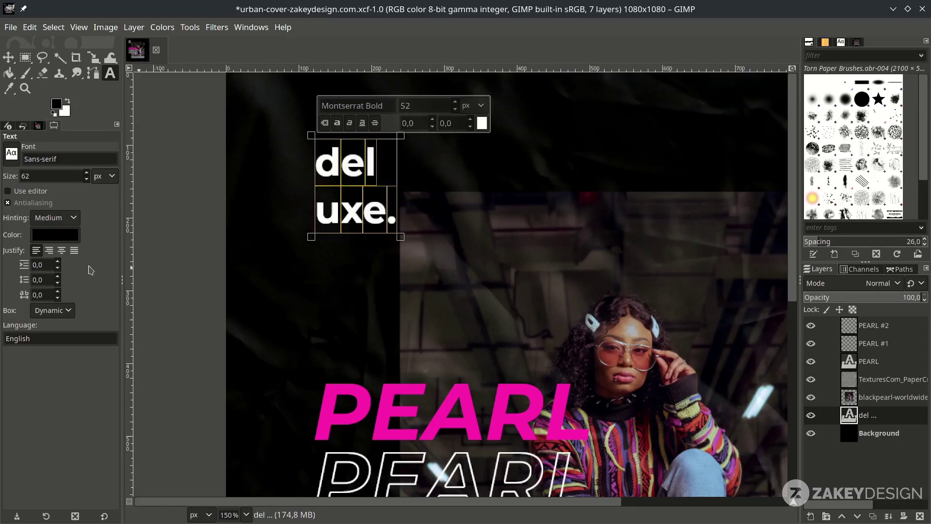
scroll(57, 283, "down", 20)
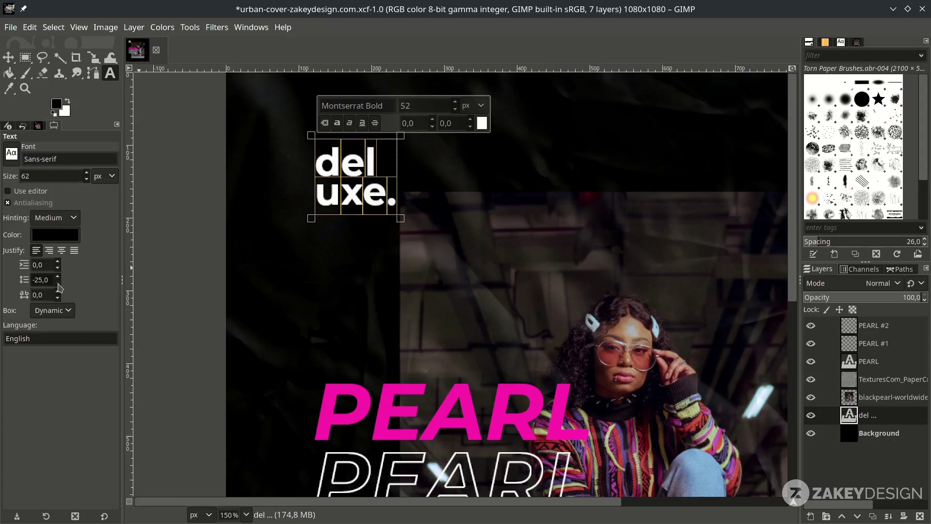
scroll(57, 286, "up", 3)
scroll(454, 105, "down", 11)
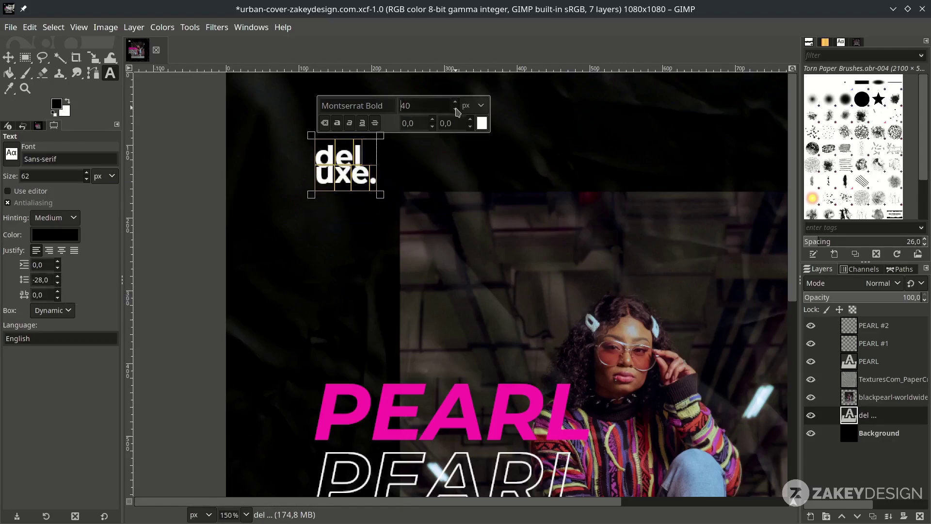
scroll(337, 148, "down", 1)
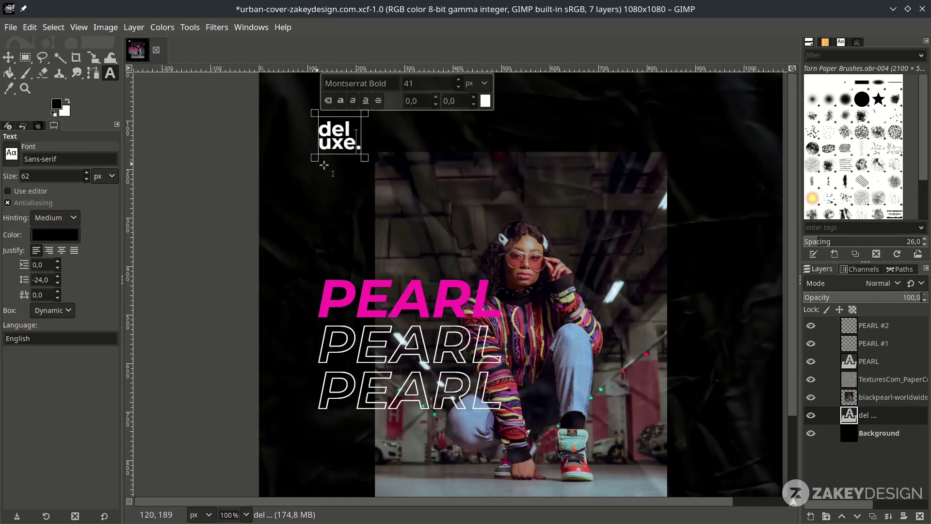
Place a vertical guide near the PEARL lettering's left edge and align the "del uxe." text's left side with it
left_click_drag(131, 212, 323, 230)
scroll(314, 156, "up", 1)
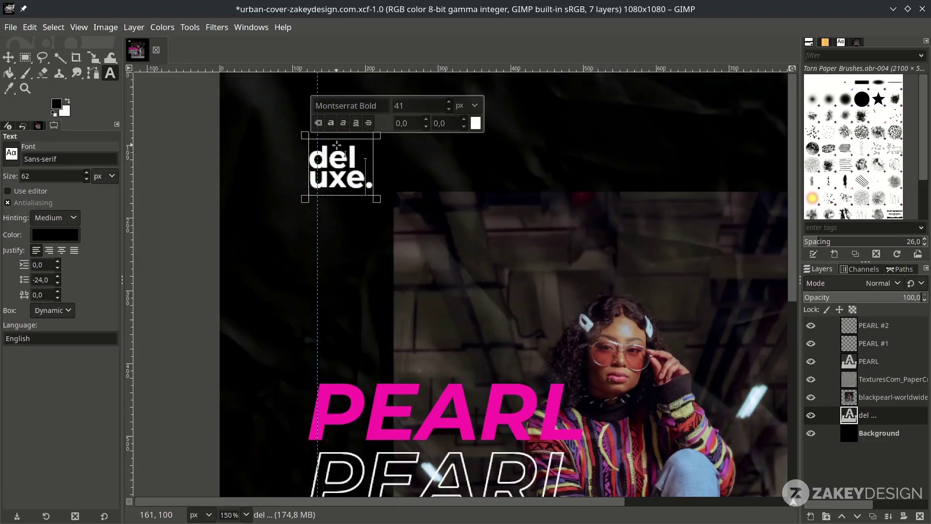
left_click(9, 57)
scroll(323, 162, "up", 1)
mouse_move(339, 165)
left_mouse_down()
mouse_move(351, 165)
mouse_move(349, 151)
left_mouse_up()
left_click_drag(341, 144, 341, 139)
Check the "del uxe." text's alignment and hide the image's guides
scroll(341, 141, "down", 3)
scroll(338, 154, "up", 1)
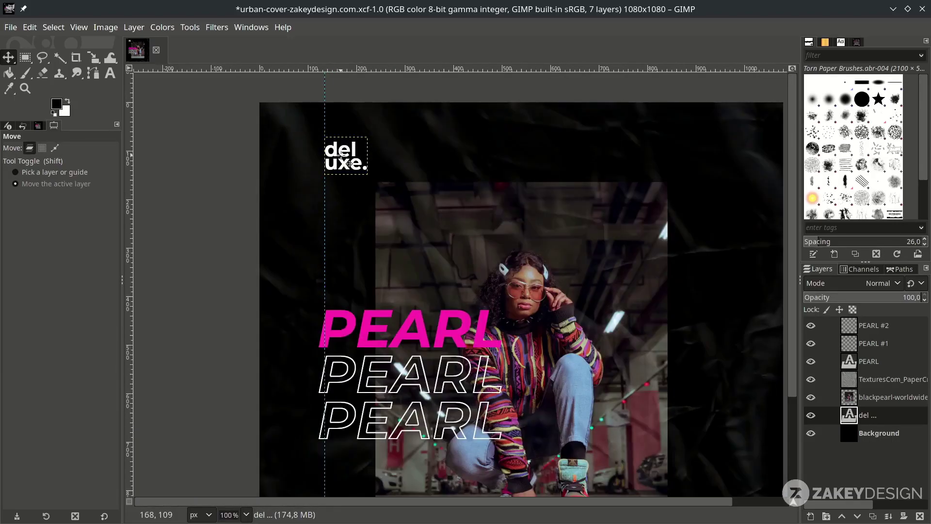
scroll(315, 141, "down", 2)
scroll(299, 120, "up", 1)
left_click(78, 27)
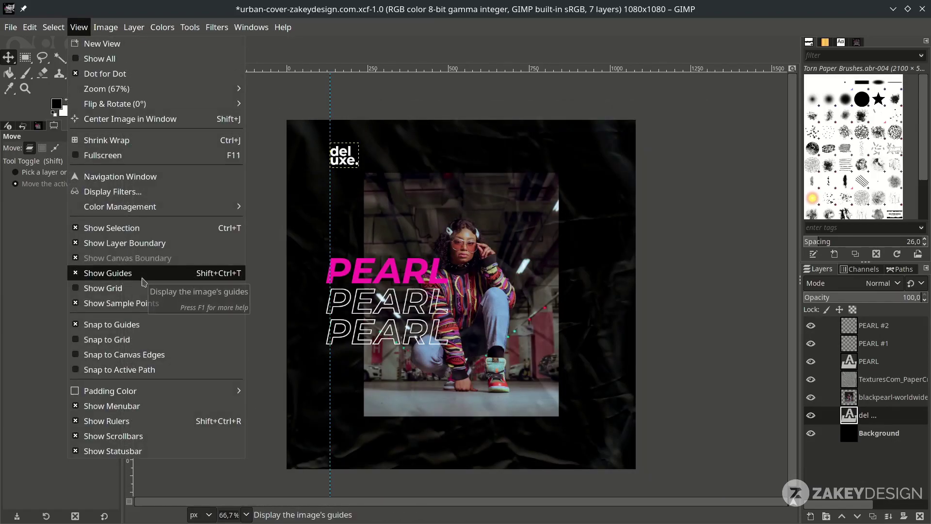
left_click(213, 276)
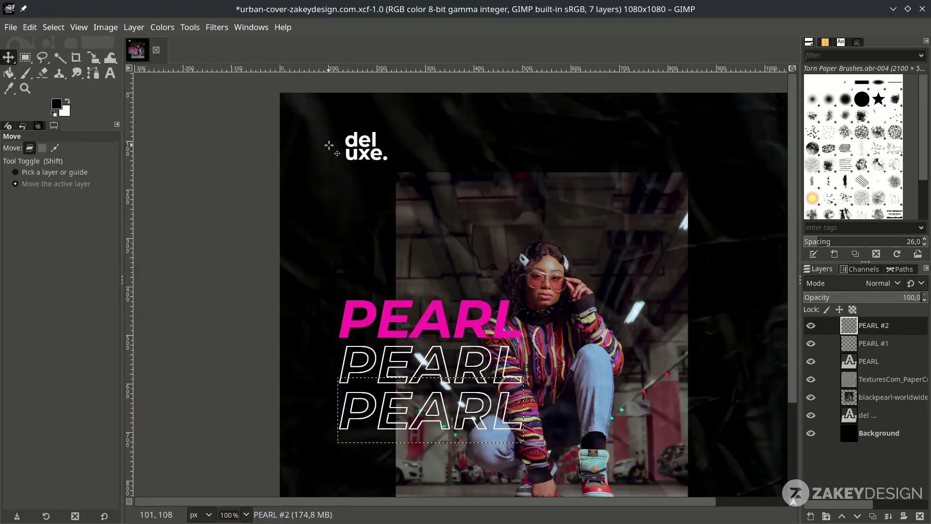
Create a transparent 1080 x 1080 px layer named "rectangle" above the PEARL #2 layer
left_click(810, 515)
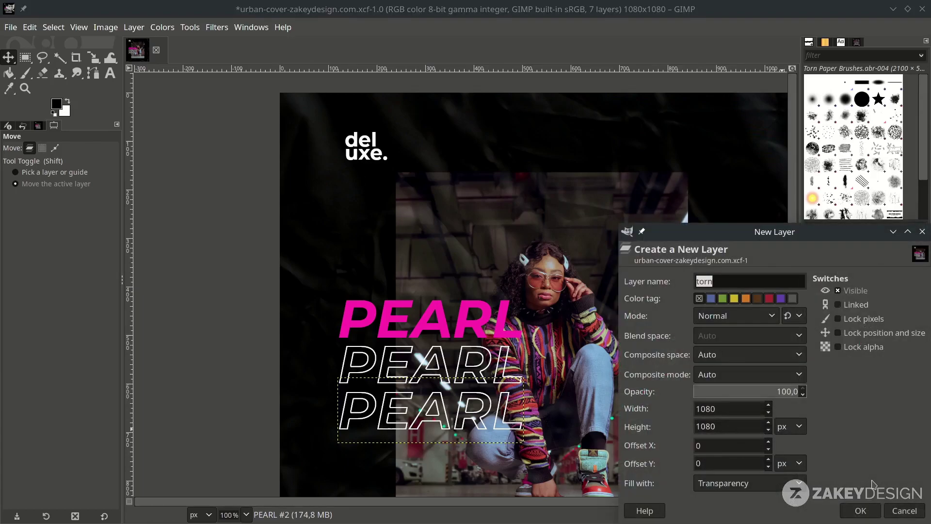
type("rectangle")
left_click(860, 510)
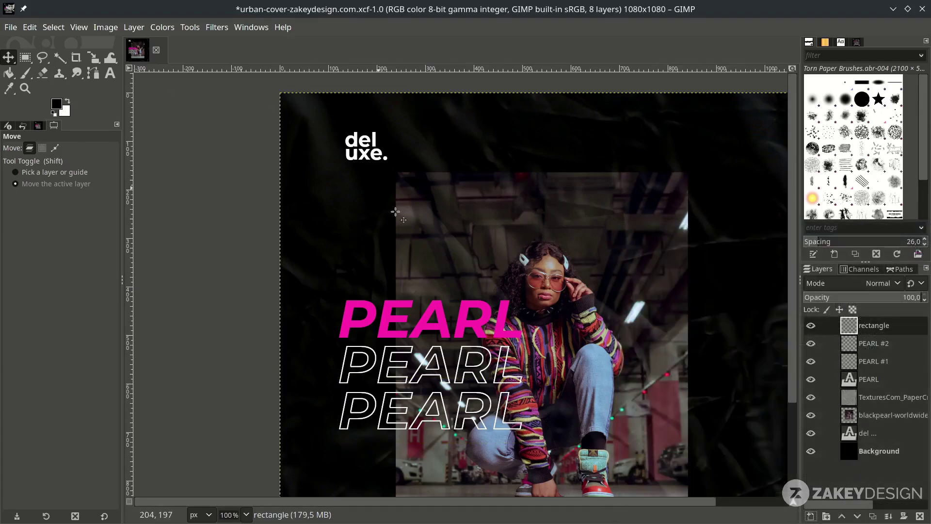
Draw a white bar from the canvas's left edge towards the deluxe text by filling a 120 x 8 px rectangular selection, and deselect
left_click(25, 57)
left_click_drag(275, 148, 334, 145)
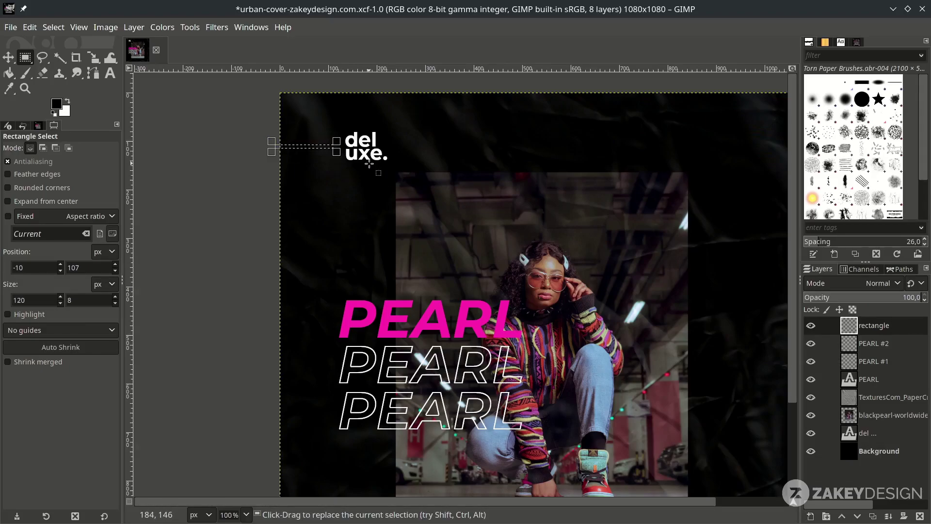
left_click(30, 27)
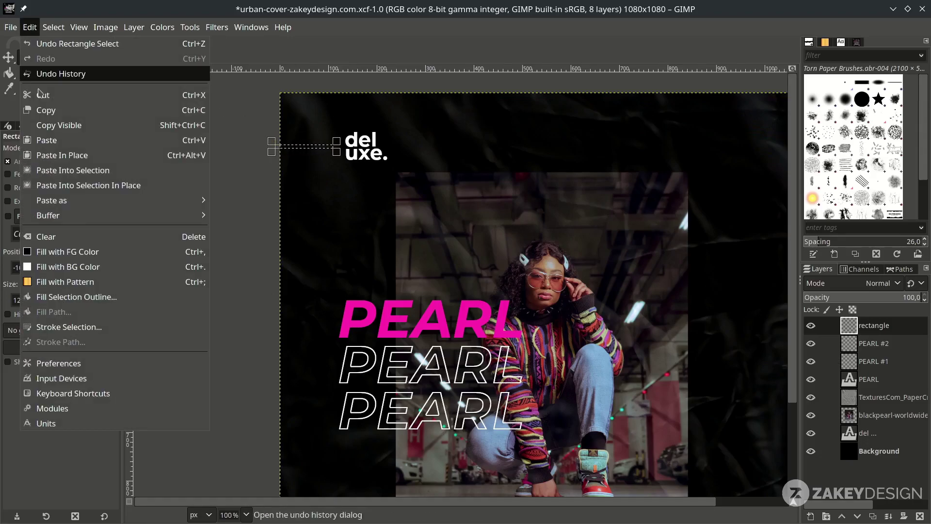
left_click(90, 267)
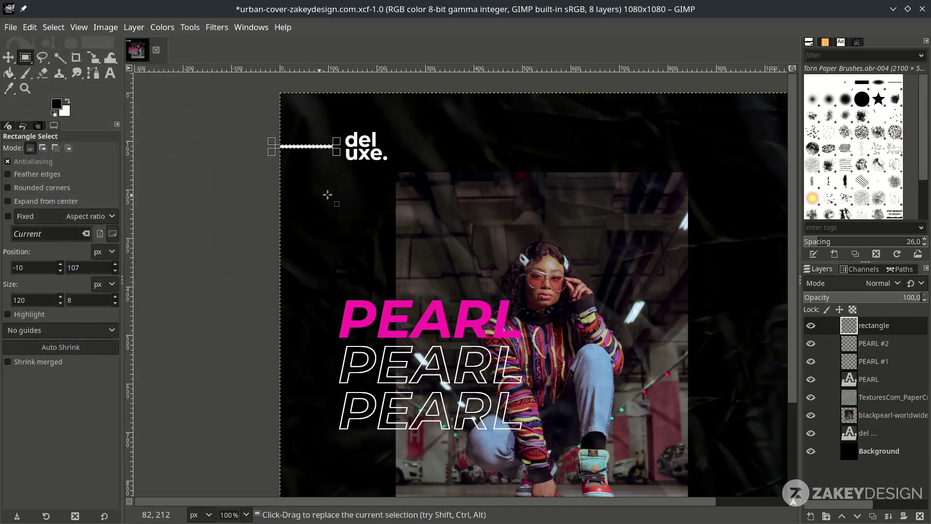
left_click(53, 27)
left_click(66, 59)
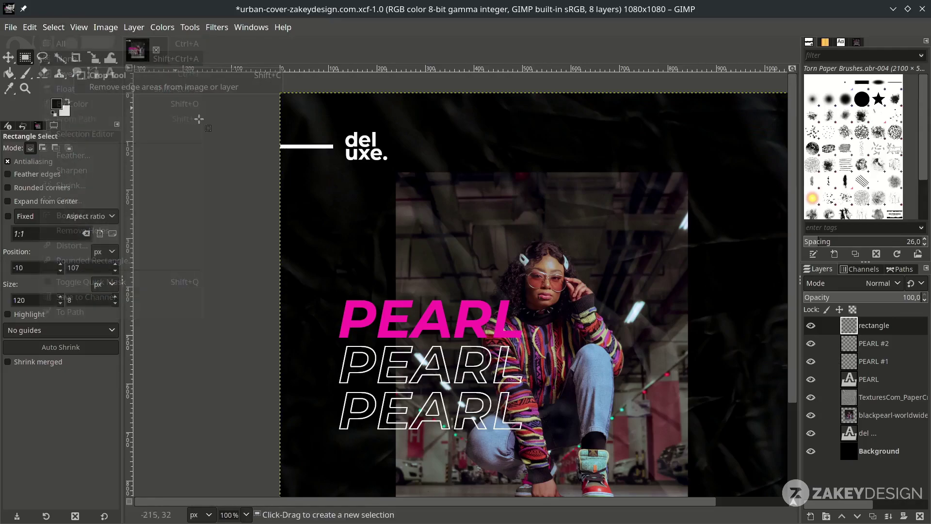
Add the text "NEW RELEASE" above the photo, to the right of the deluxe text
key("minus")
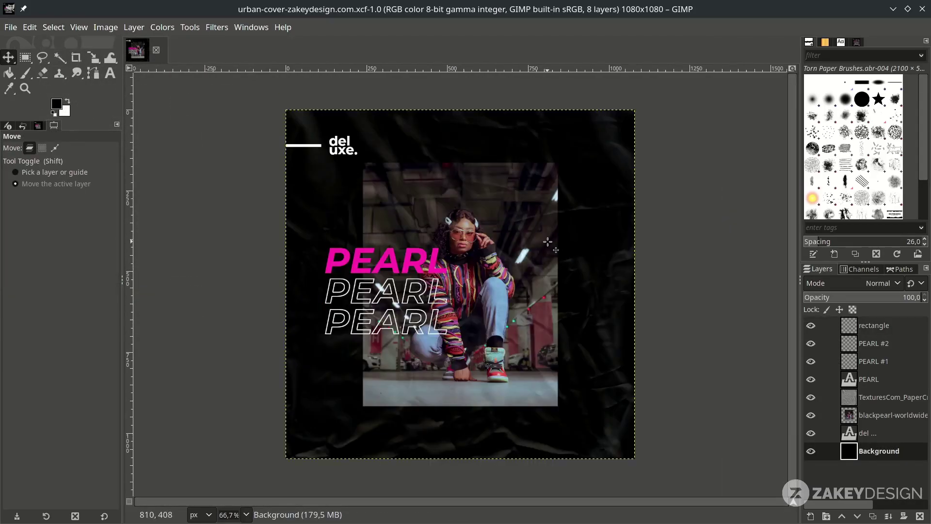
key("t")
left_click(424, 129)
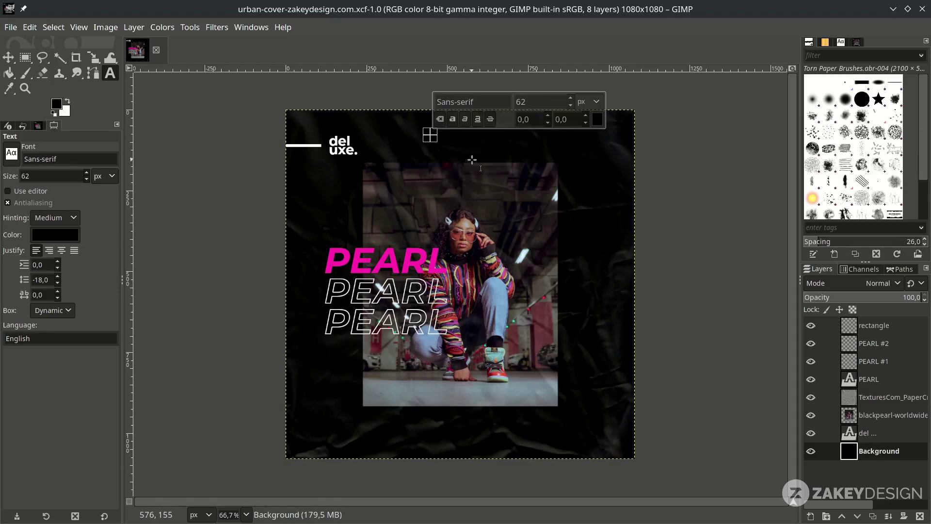
scroll(471, 160, "up", 2)
type("NEW RELEASE")
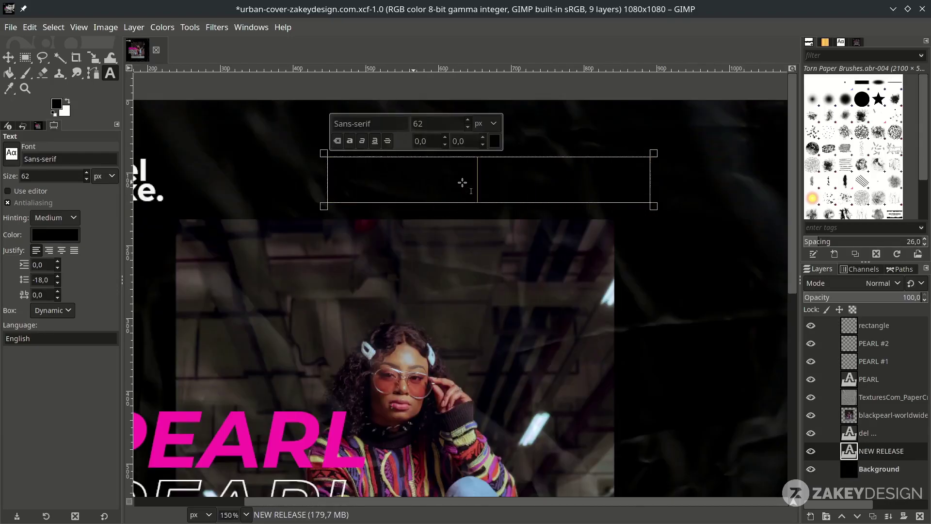
Change the whole NEW RELEASE text's color to white, ffffff
key("ctrl+a")
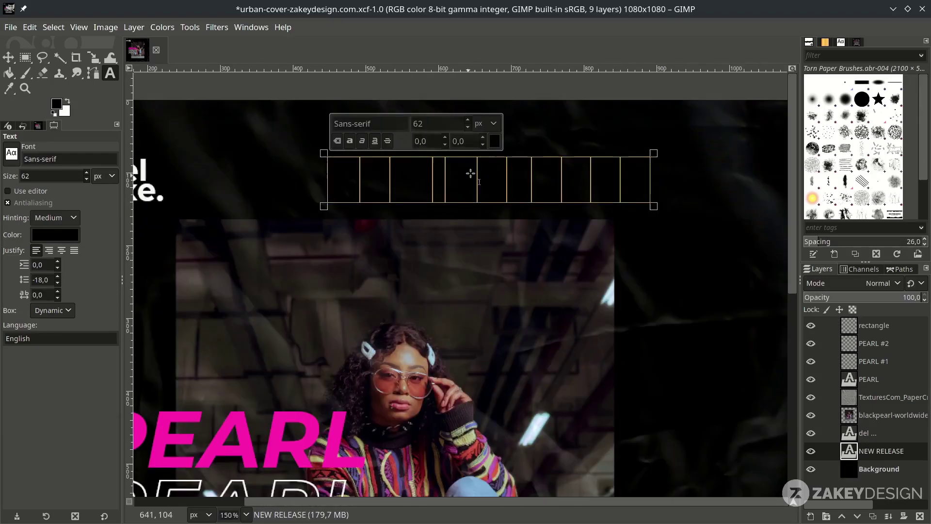
left_click(495, 141)
left_click(516, 213)
left_click(548, 254)
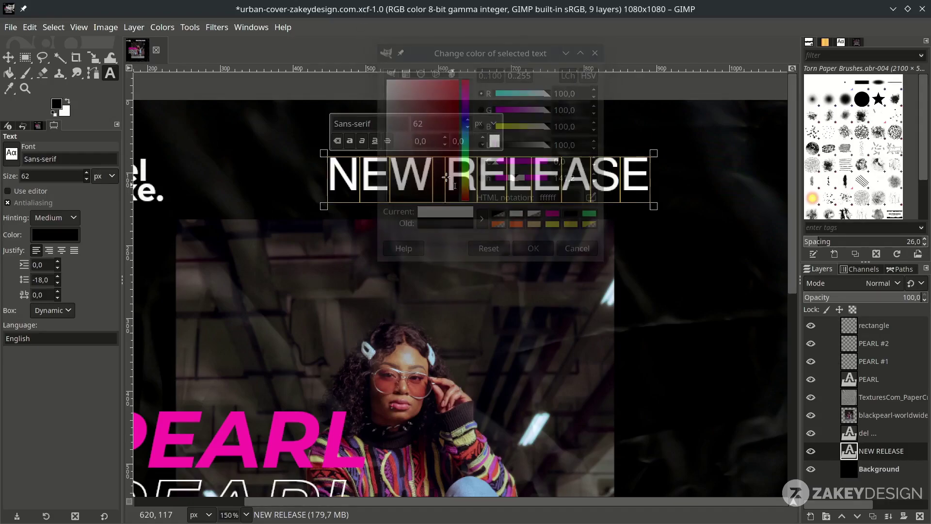
Set the NEW RELEASE text's font to Montserrat Bold and its size to 100 px
scroll(386, 123, "down", 1)
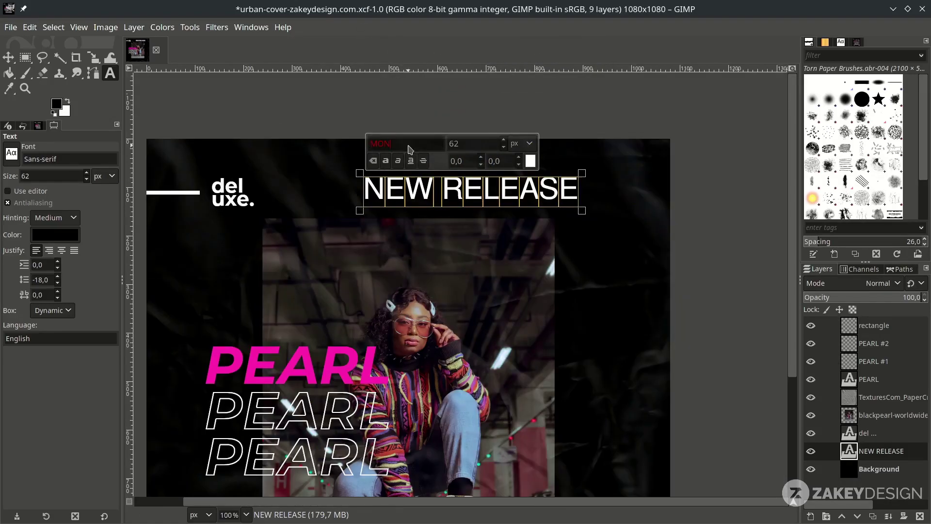
left_click(402, 484)
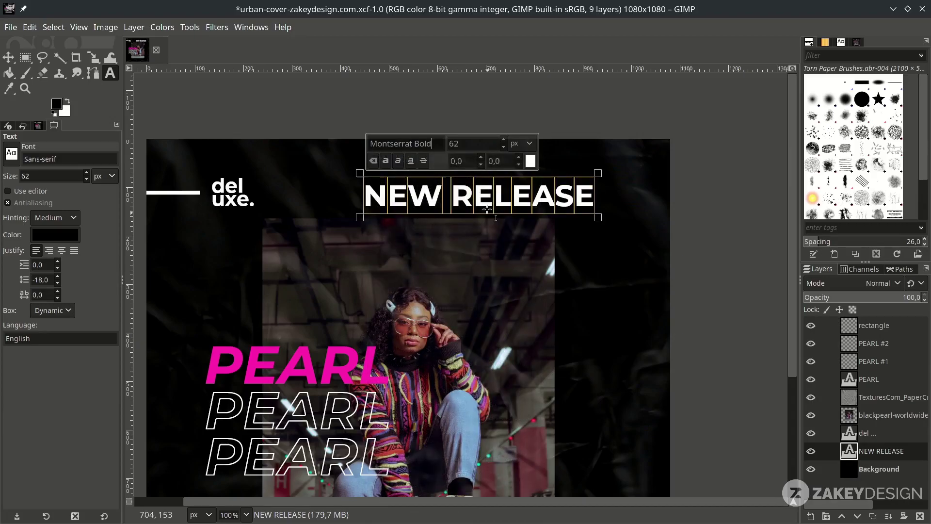
scroll(487, 209, "down", 1)
key("Tab")
type("1")
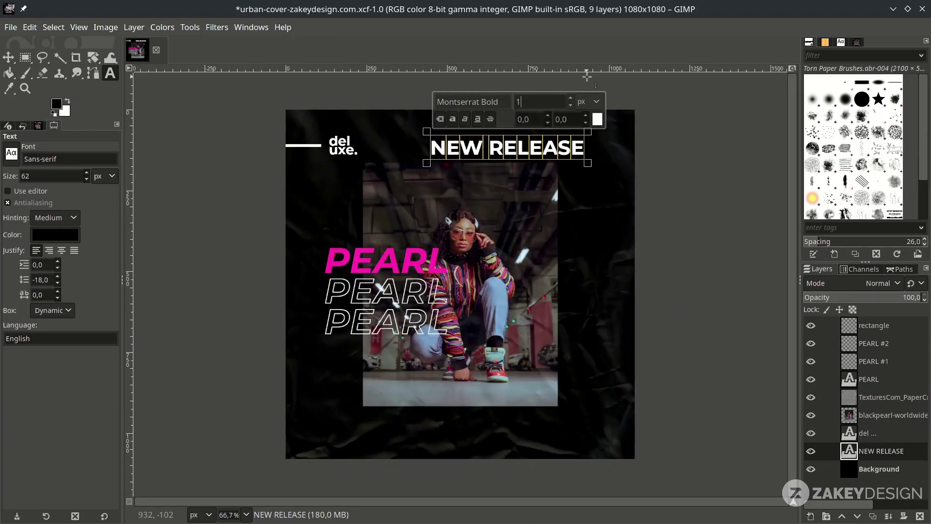
type("00")
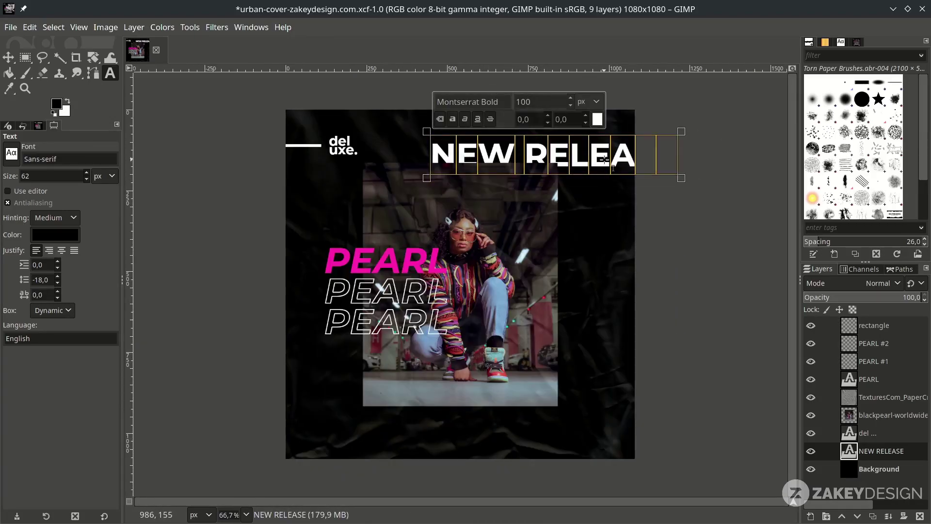
Change the whole NEW RELEASE text's color to the magenta used for the solid PEARL lettering
left_click(597, 119)
left_click(628, 192)
left_click(644, 226)
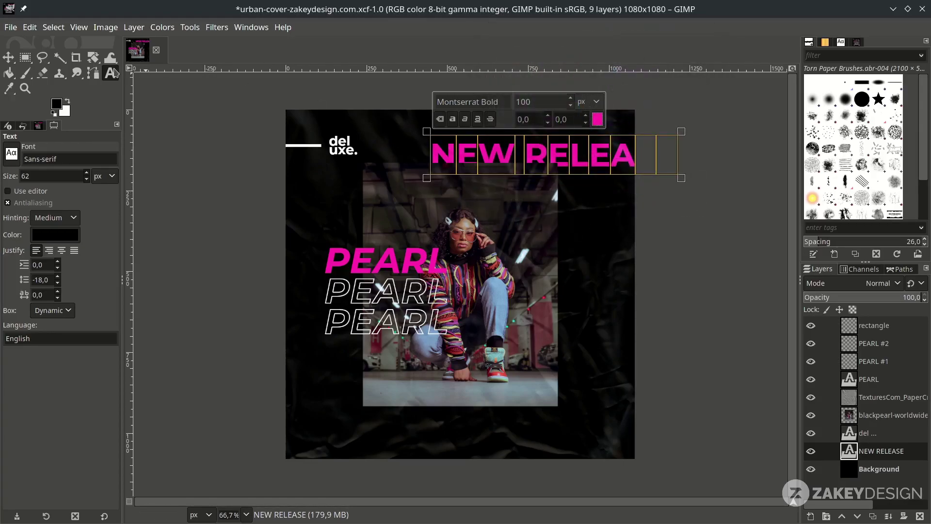
Rotate the NEW RELEASE text 90 degrees and move it beside the photo's right edge so it runs down the photo's height
left_click(8, 58)
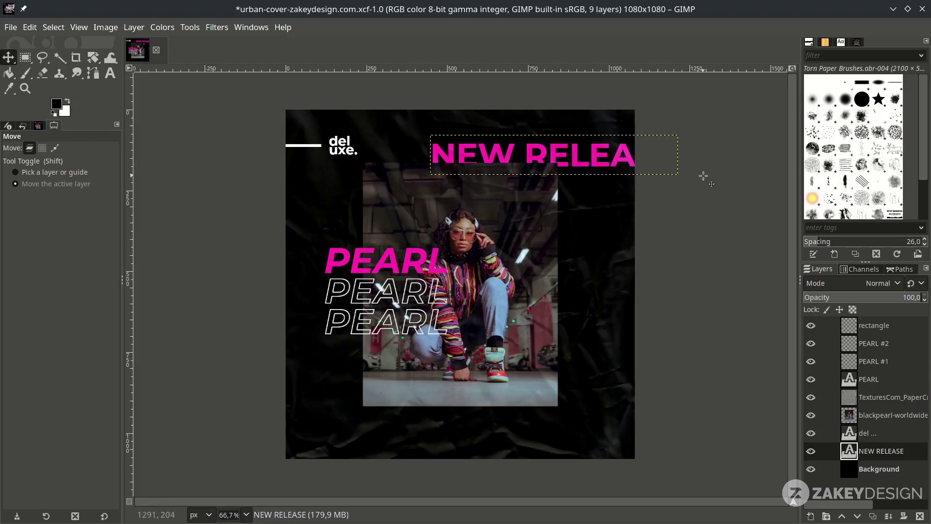
key("shift+r")
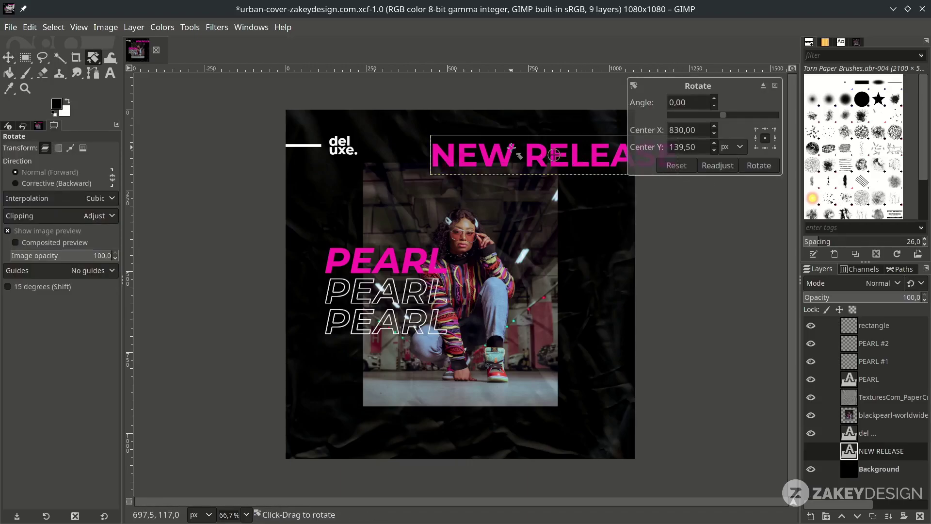
left_click_drag(453, 149, 553, 113)
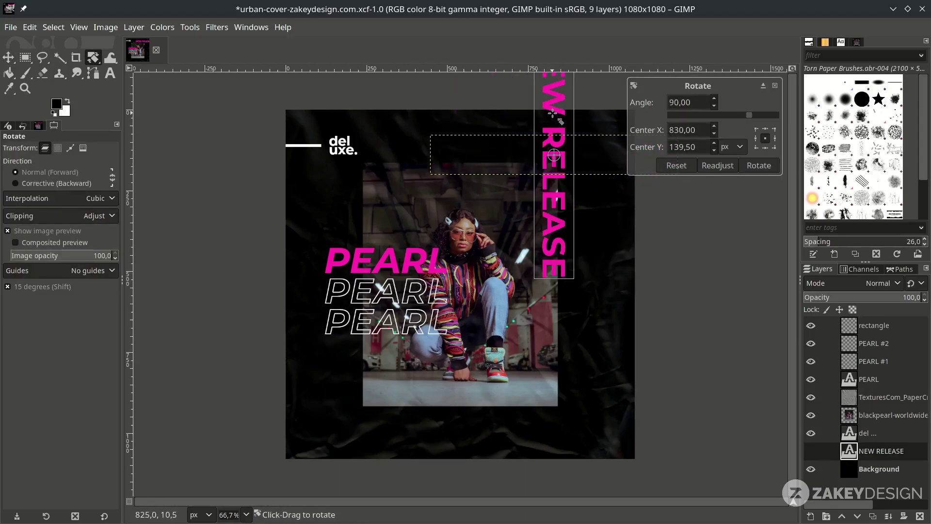
left_click(765, 169)
key("m")
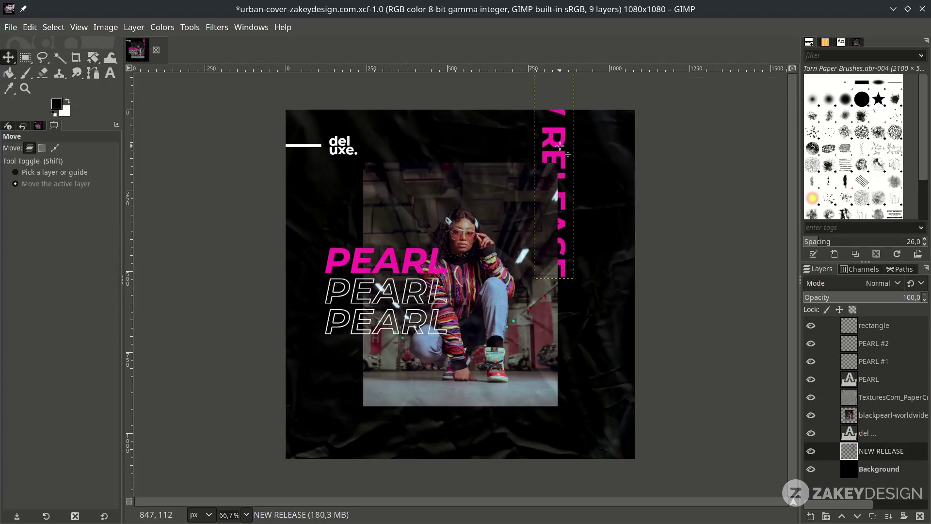
left_click_drag(558, 143, 589, 273)
key("1")
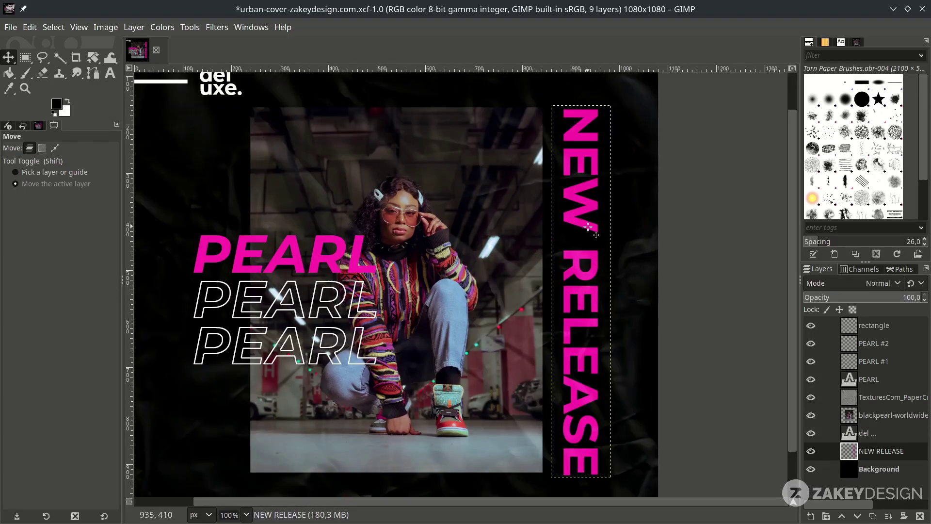
Turn a copy of the NEW RELEASE layer, shifted slightly right, into an outline by shrinking its alpha selection, deleting the inside and deselecting
left_click(873, 517)
left_click_drag(586, 203, 605, 202)
right_click(866, 452)
left_click(785, 405)
left_click(53, 28)
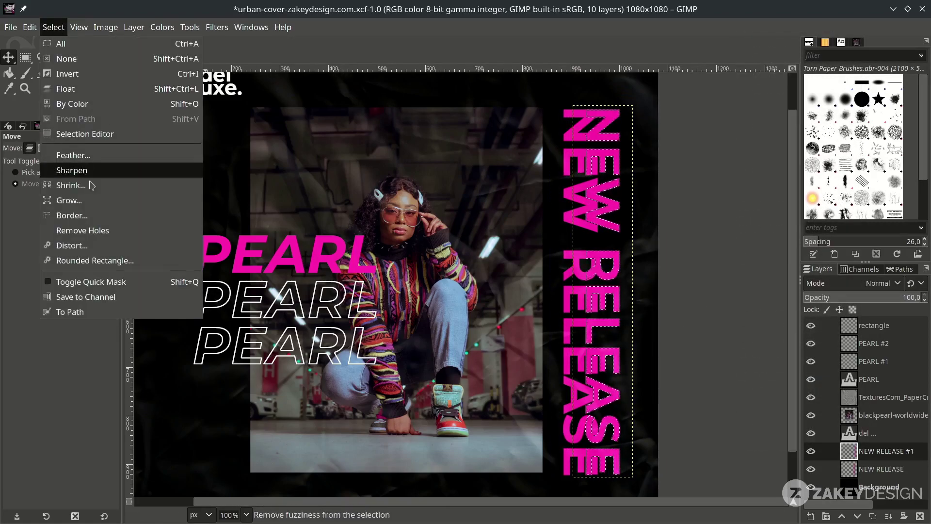
left_click(89, 185)
left_click(188, 246)
key("Delete")
key("ctrl+shift+a")
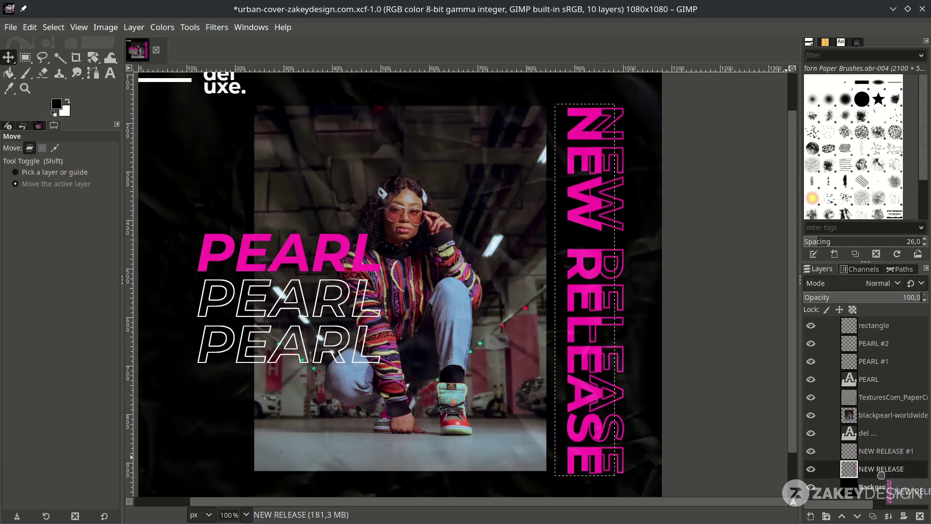
Duplicate the outlined NEW RELEASE layer twice, offsetting the copies progressively towards the canvas's right edge
left_click(873, 516)
left_click_drag(621, 139, 659, 137)
left_click(873, 516)
scroll(698, 248, "down", 1)
left_click(878, 417)
left_click(876, 434)
Turn the solid NEW RELEASE layer white with a Curves adjustment
scroll(875, 436, "down", 2)
left_click(869, 472)
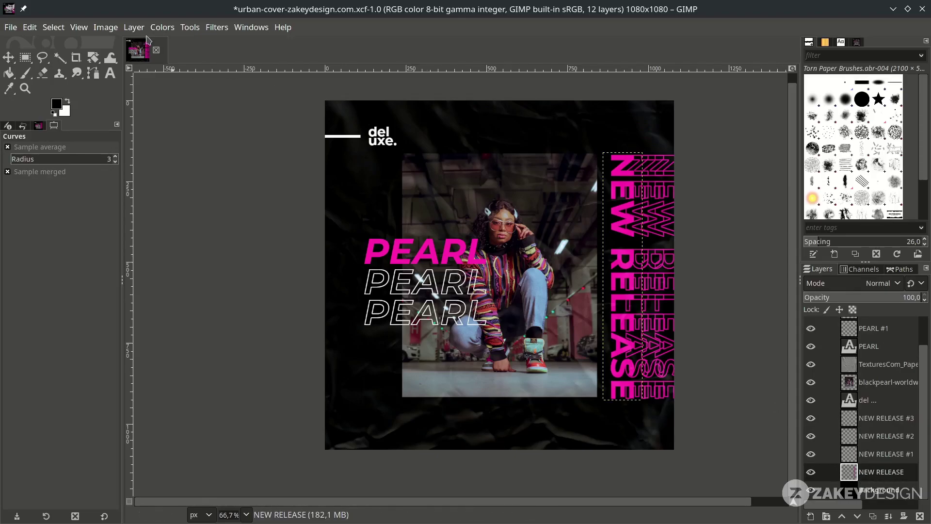
left_click(162, 27)
left_click(189, 183)
left_click_drag(696, 301, 689, 294)
left_click(790, 504)
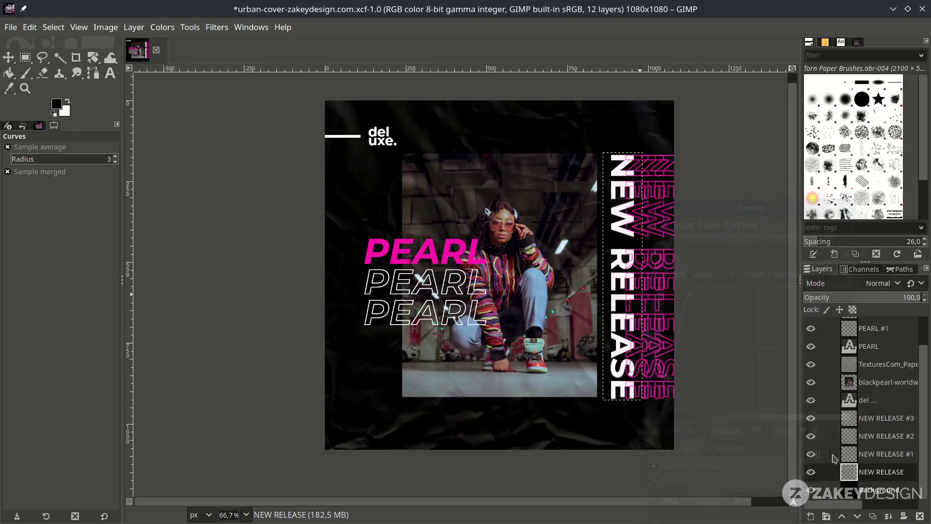
Move the white NEW RELEASE layer above its three outlined copies in the layer stack and save the image
left_click_drag(872, 472, 893, 418)
left_click(885, 476)
key("ctrl+s")
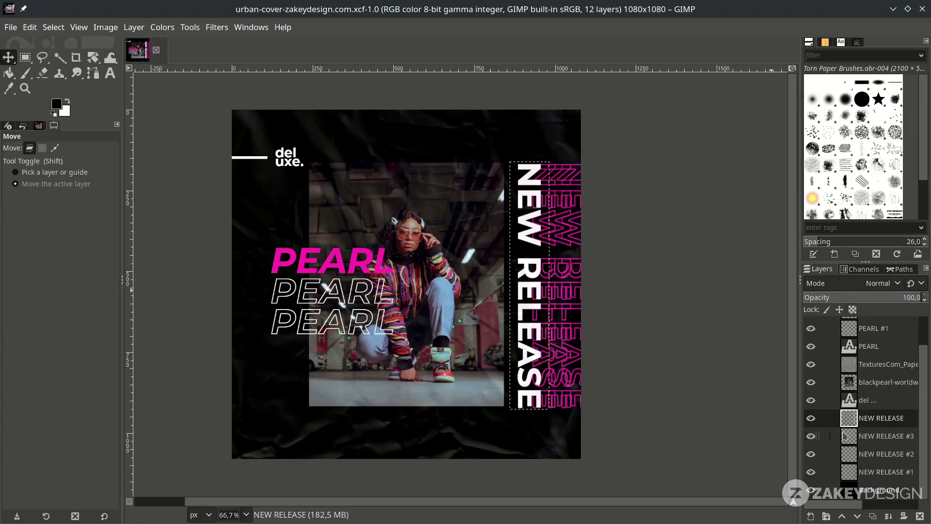
Link the four NEW RELEASE layers and shift them together slightly to the right
left_click_drag(825, 421, 829, 468)
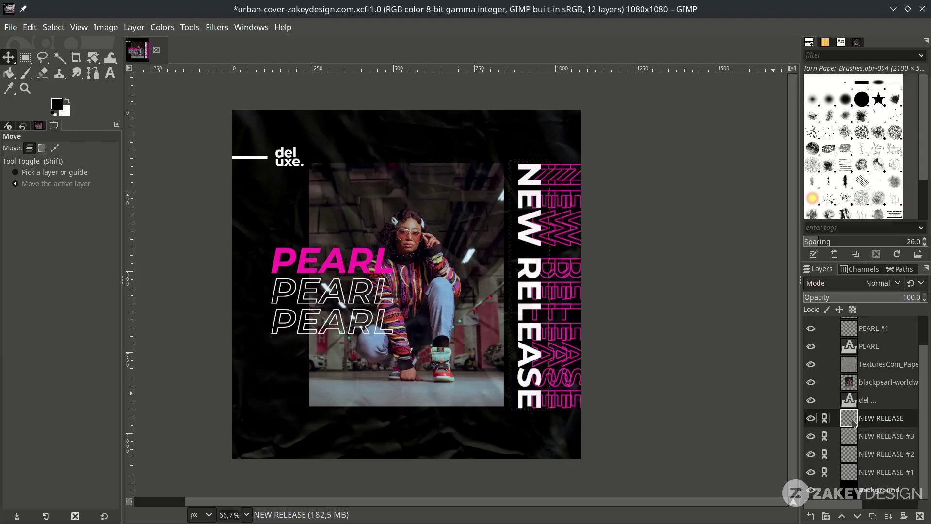
left_click_drag(529, 194, 549, 204)
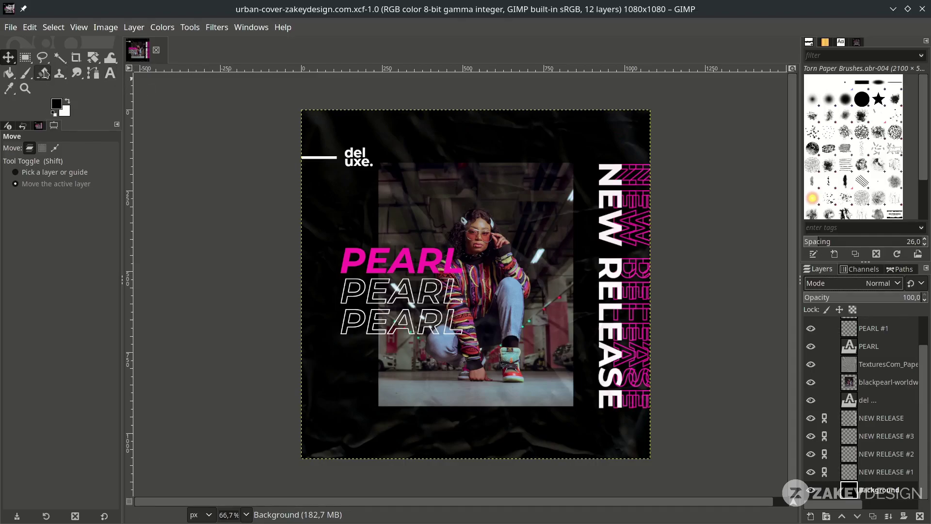
Make a circular selection about 146 x 146 px centered on the photo's upper-right corner
right_click(27, 58)
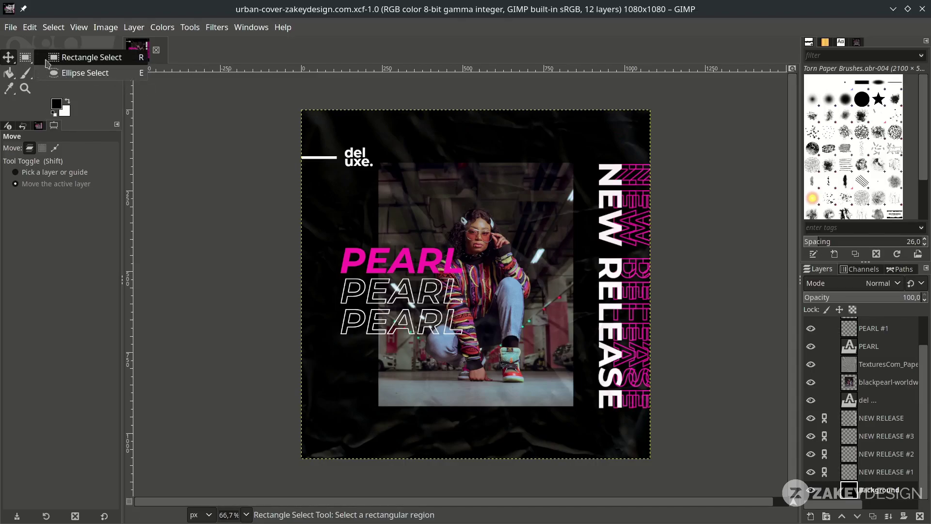
left_click(68, 76)
key("1")
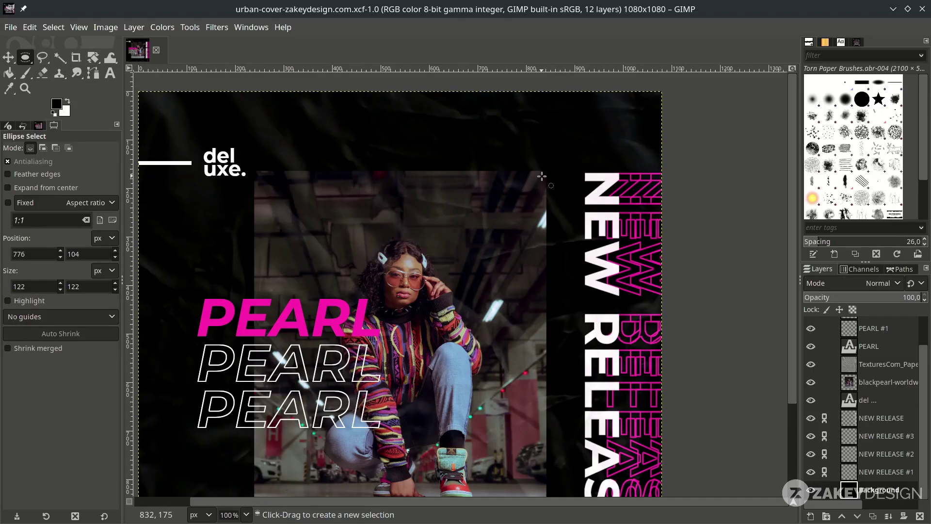
left_click_drag(543, 171, 574, 207)
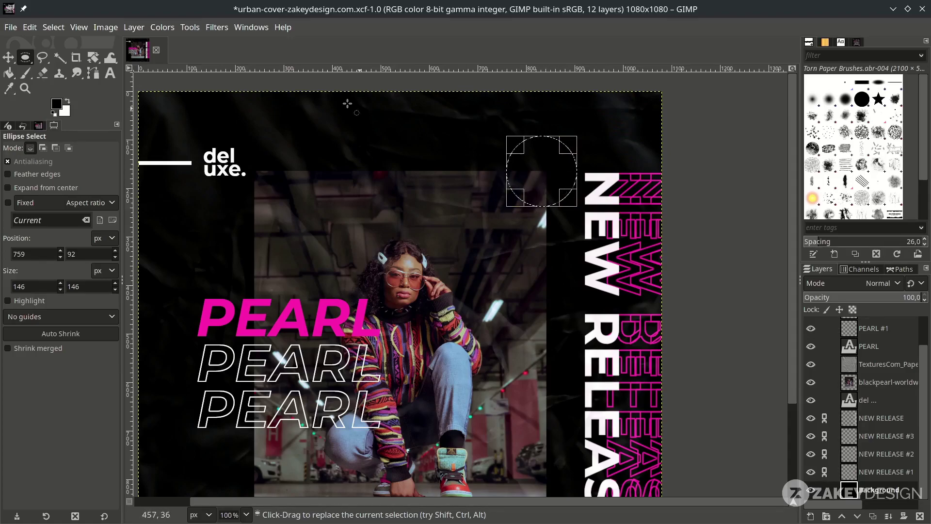
Convert the circular selection to a path and show the image's paths
left_click(61, 31)
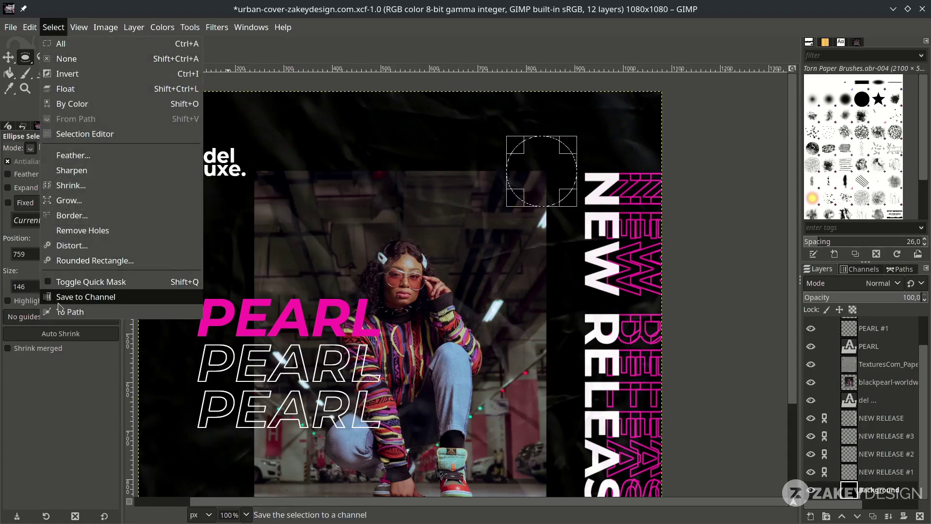
left_click(69, 315)
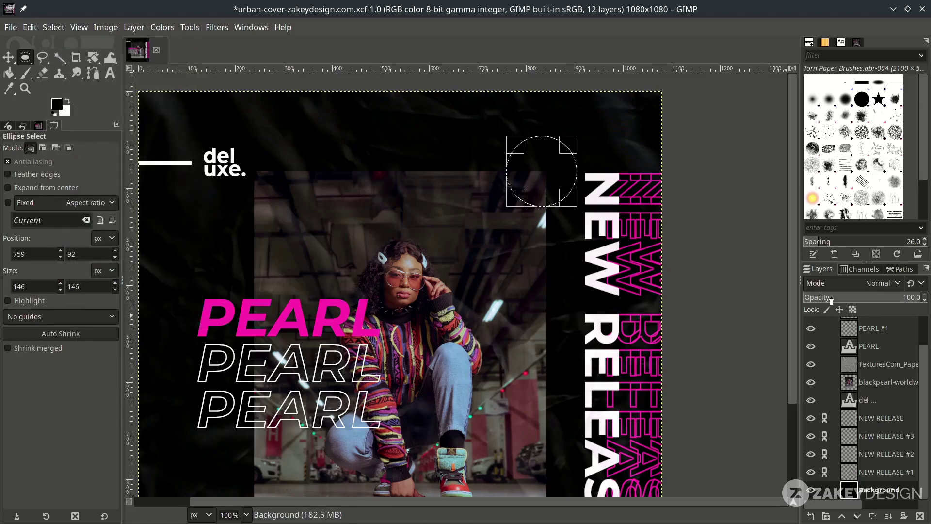
left_click(898, 269)
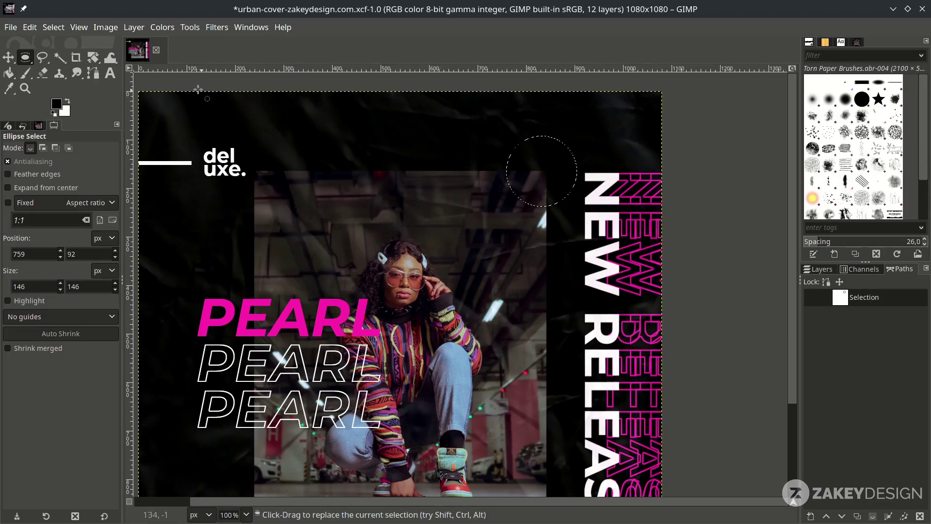
Add the text "THE URBAN MIXTAPE" above the photo, to the right of the deluxe text
key("t")
left_click(259, 135)
type("THE URBAN")
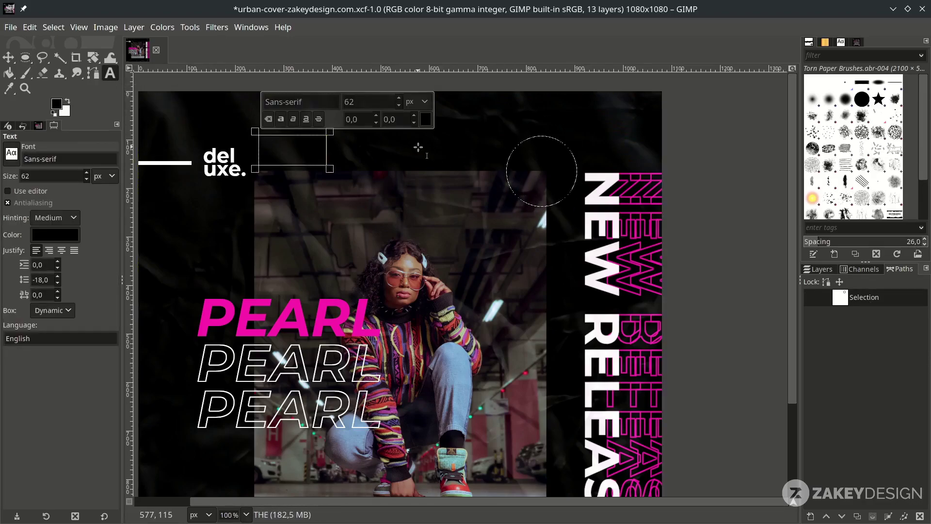
key("BackSpace")
key("BackSpace")
key("BackSpace")
key("BackSpace")
key("BackSpace")
key("BackSpace")
type("URBAN MIXTAPE")
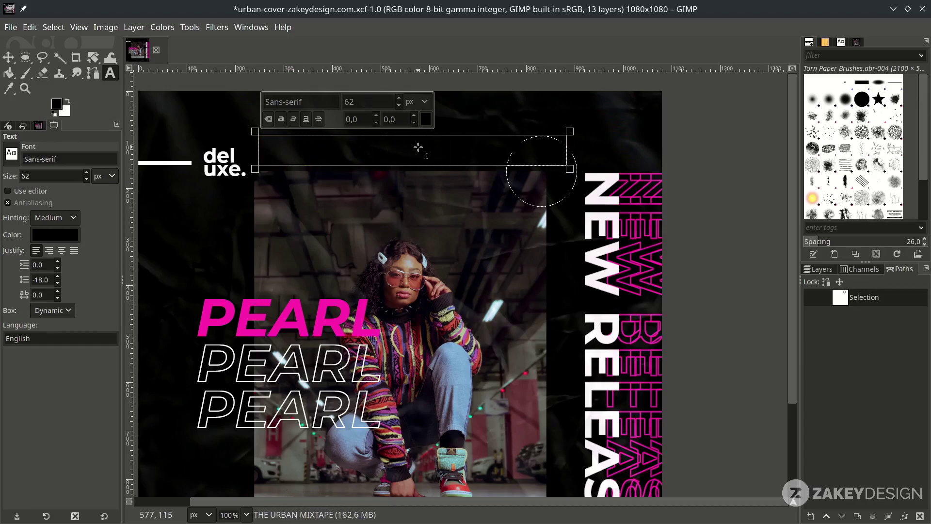
Set THE URBAN MIXTAPE text's color to white, ffffff, and its font to Montserrat Bold
key("ctrl+a")
left_click(426, 119)
left_click(449, 192)
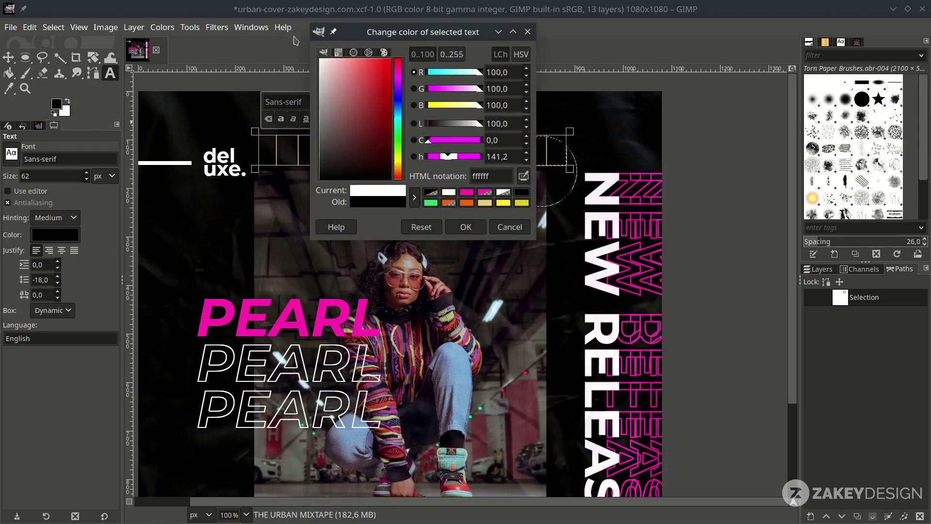
left_click(463, 224)
left_click(327, 156)
left_click(301, 102)
type("MONT")
left_click(316, 376)
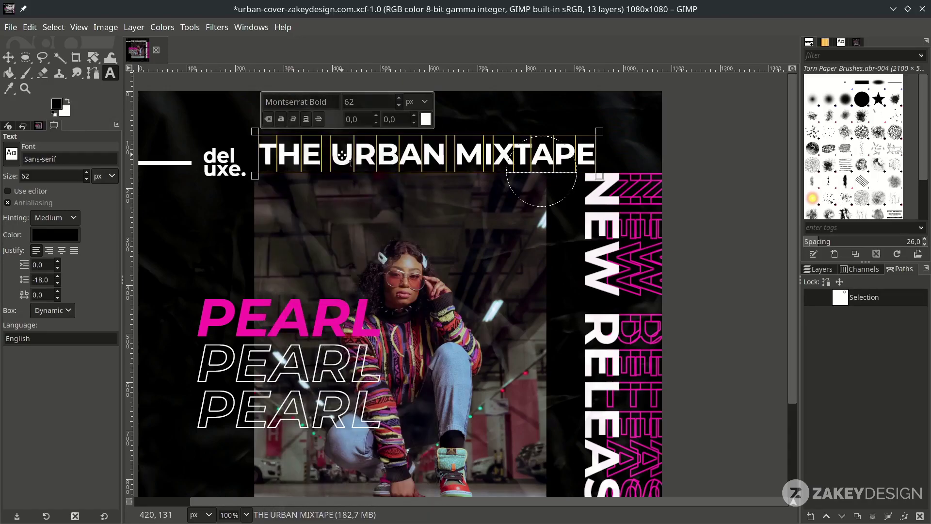
Try to run THE URBAN MIXTAPE text along the circular path at its present size, and undo it
left_click(823, 275)
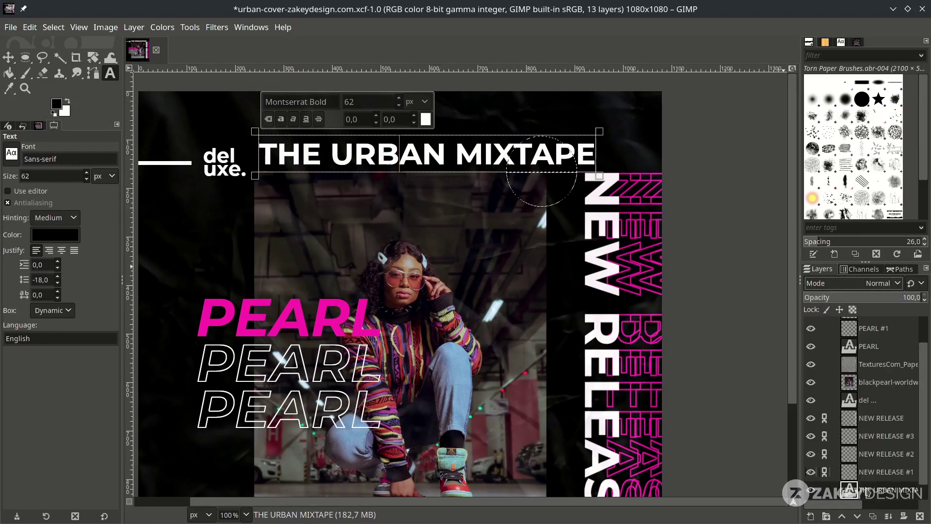
right_click(875, 324)
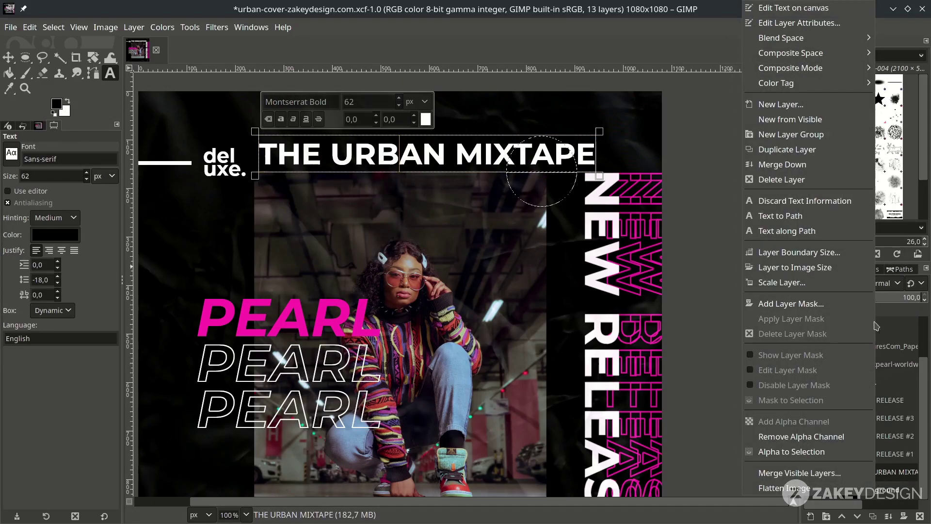
left_click(840, 236)
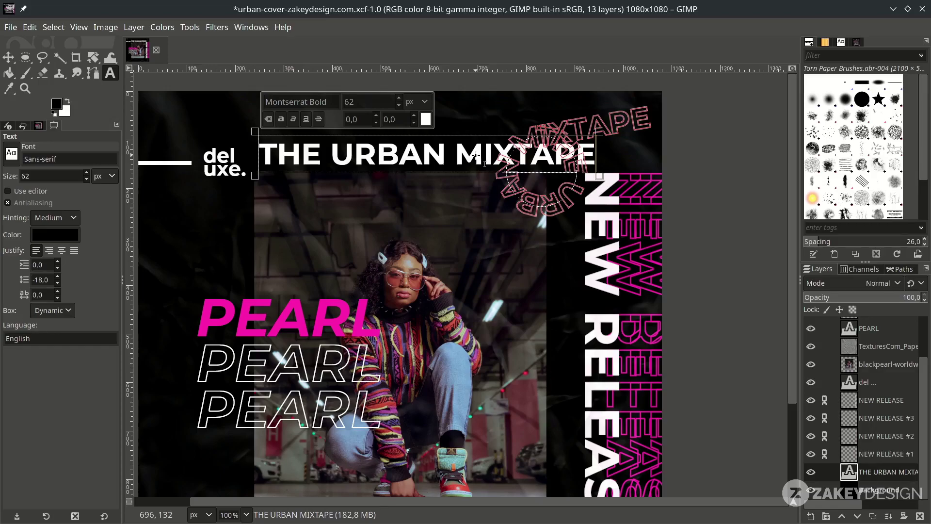
key("ctrl+z")
Set THE URBAN MIXTAPE text's size to 35 px and run it along the circular path as an outline
left_click(395, 149)
key("ctrl+a")
left_click_drag(373, 101, 321, 83)
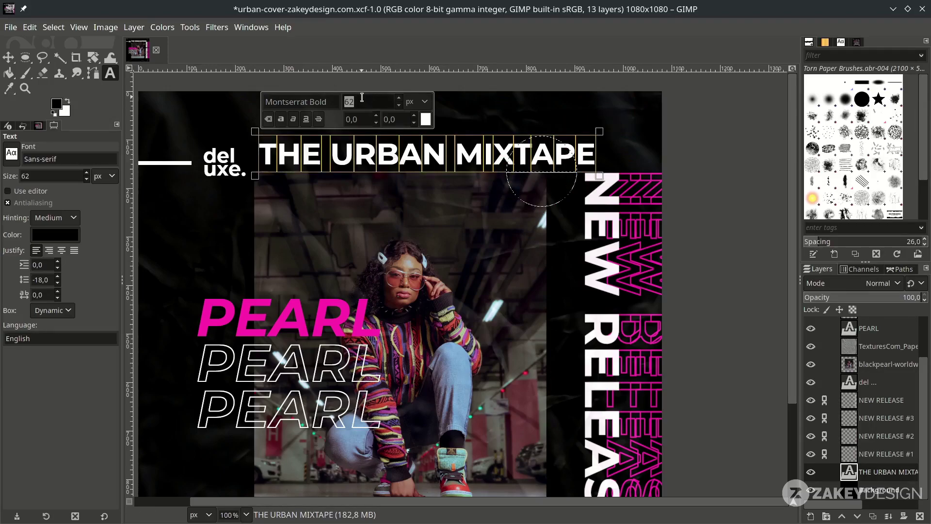
type("35")
key("Return")
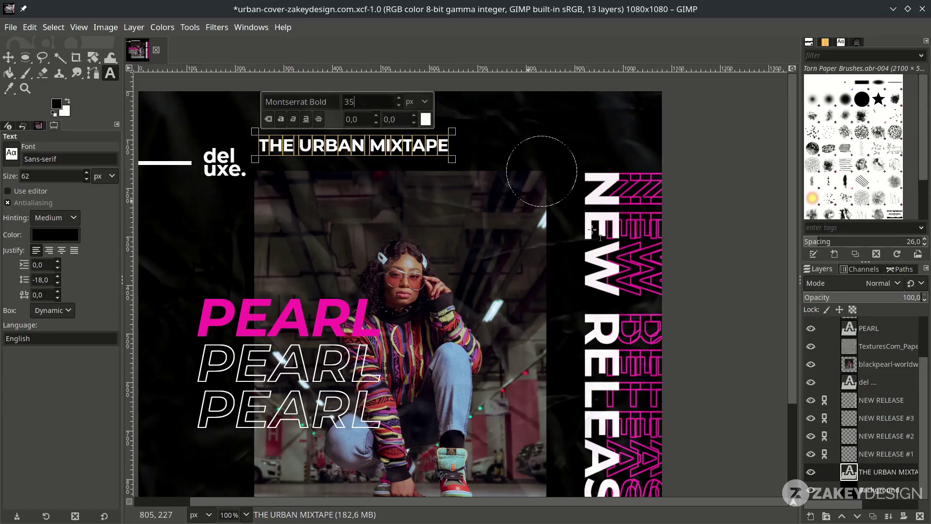
right_click(895, 473)
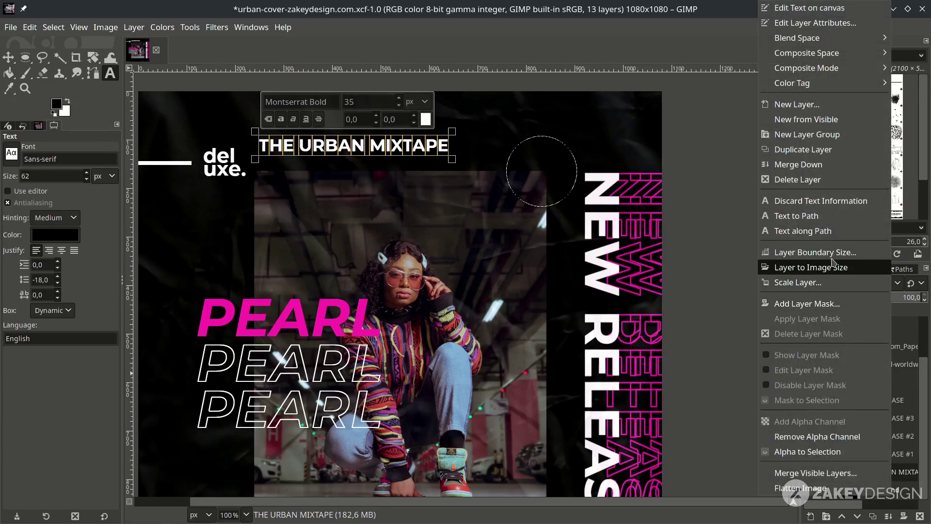
left_click(840, 237)
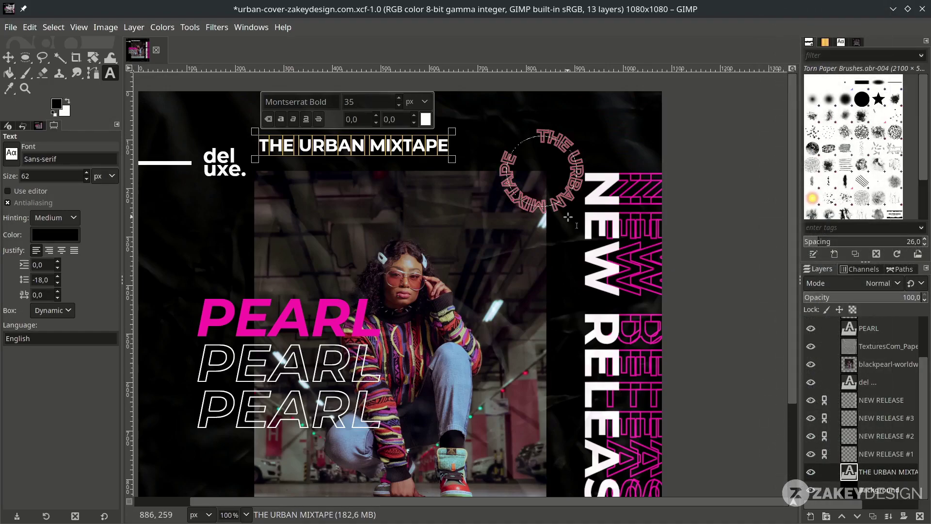
Add a transparent 1080 x 1080 px layer named "Circle Text" at the top of the layer stack and clear the selection
scroll(867, 451, "up", 3)
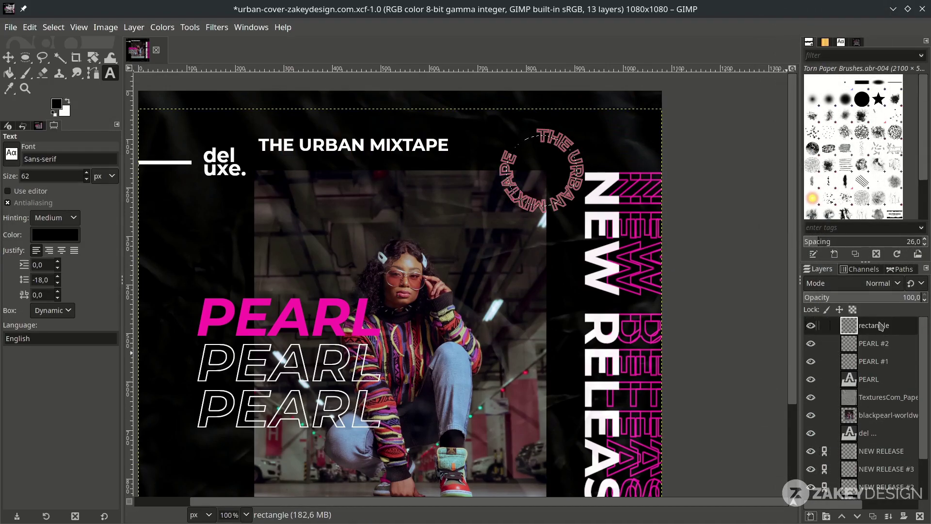
left_click(817, 518)
type("C")
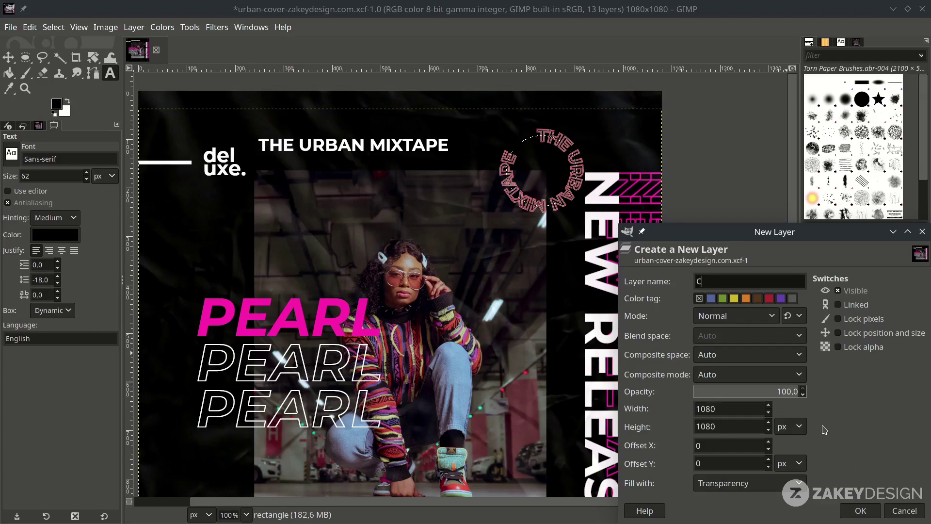
type("ircle Text")
key("Return")
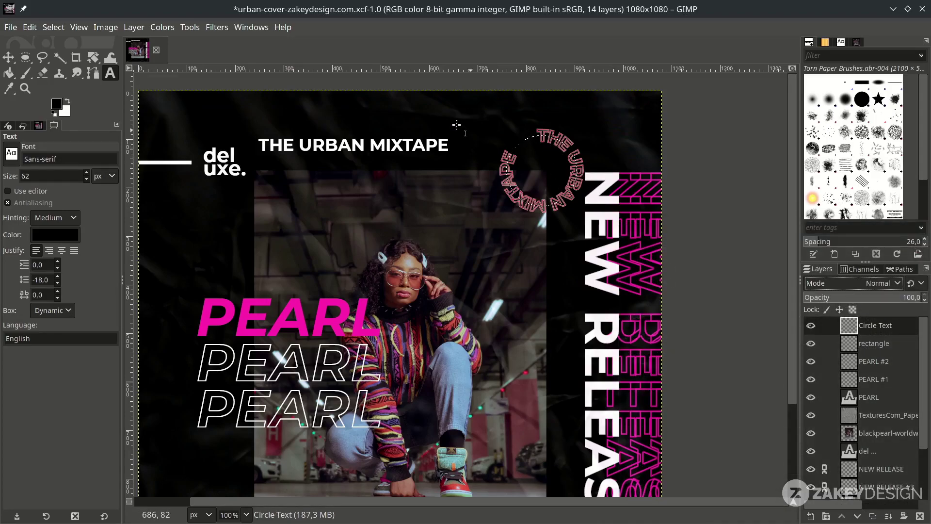
left_click(53, 27)
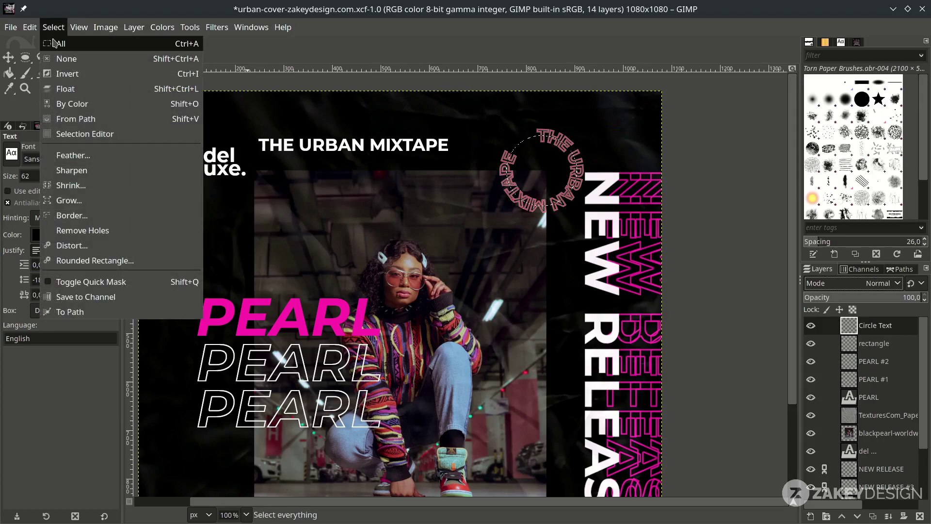
left_click(101, 58)
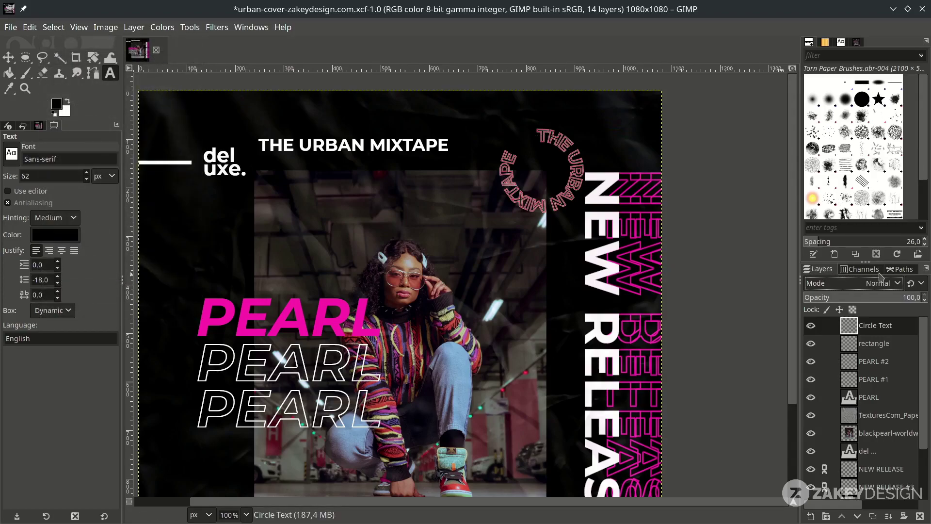
Make the circular THE URBAN MIXTAPE outline path visible and convert it to a selection
left_click(901, 269)
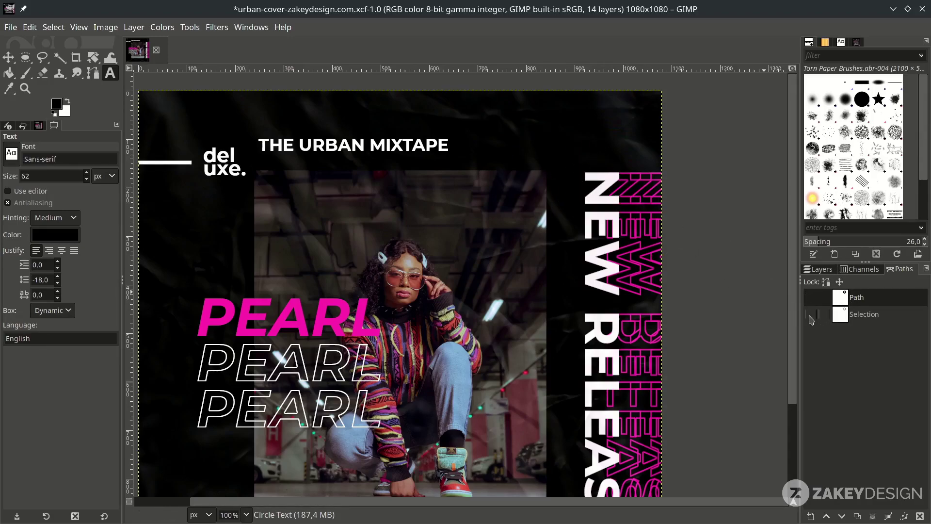
left_click(810, 298)
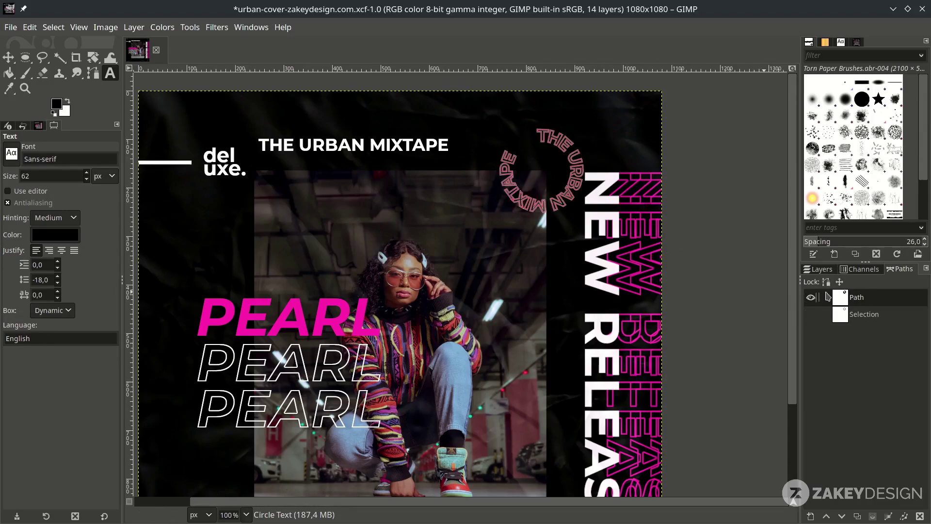
right_click(871, 301)
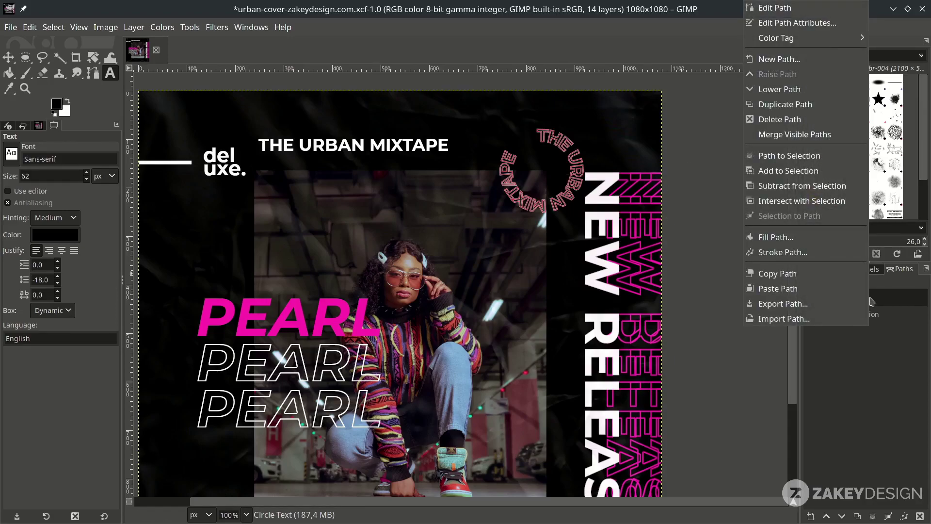
left_click(827, 157)
Fill the selected circular lettering with the white background color on the Circle Text layer and clear the selection
left_click(818, 268)
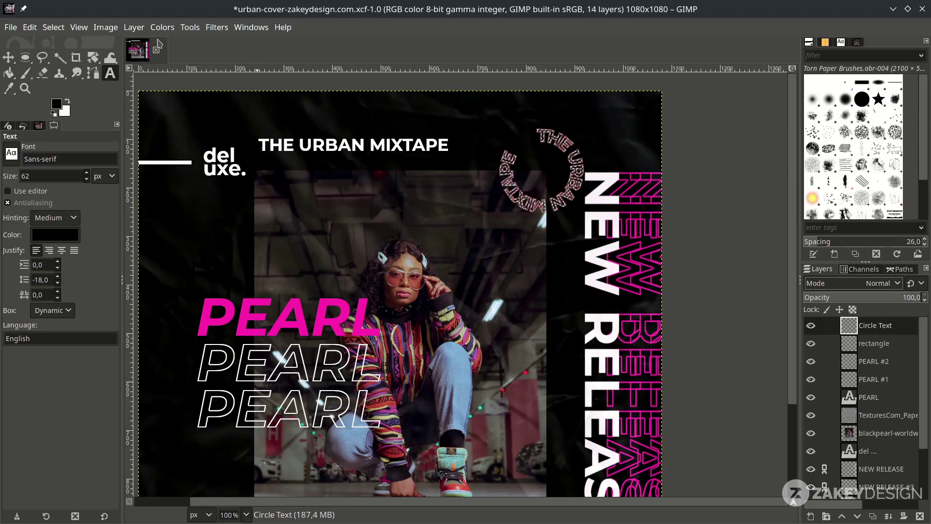
left_click(30, 27)
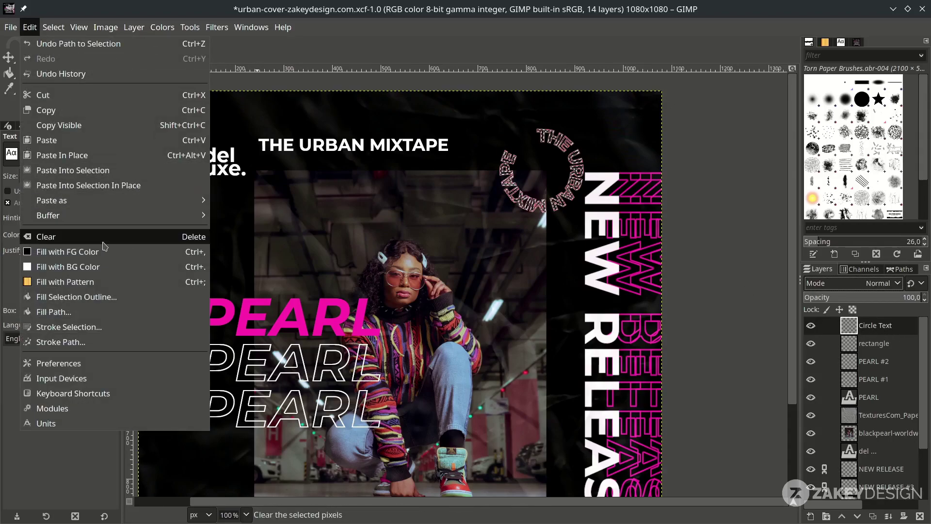
left_click(107, 267)
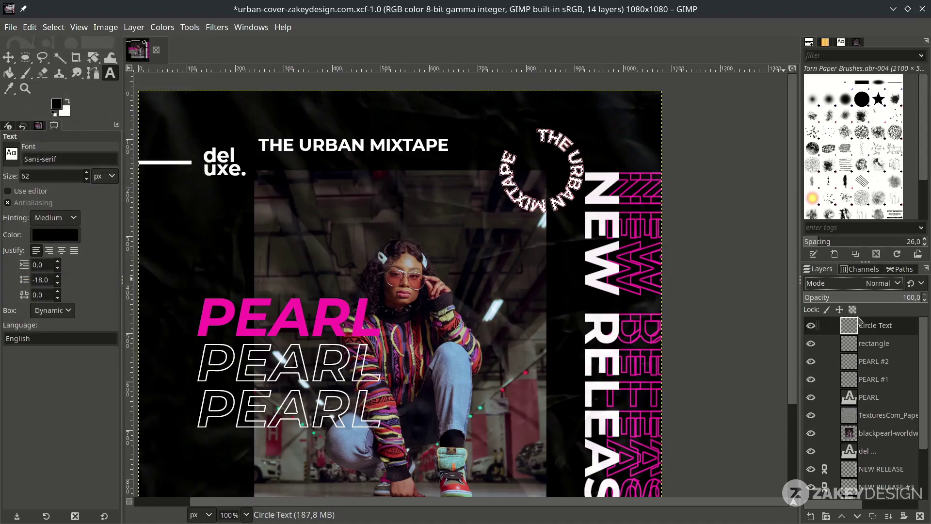
left_click(53, 27)
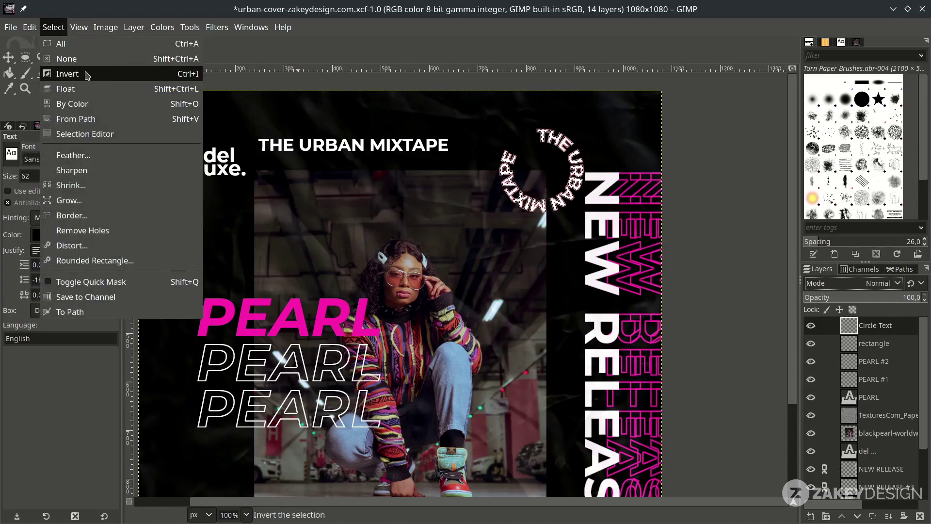
left_click(80, 58)
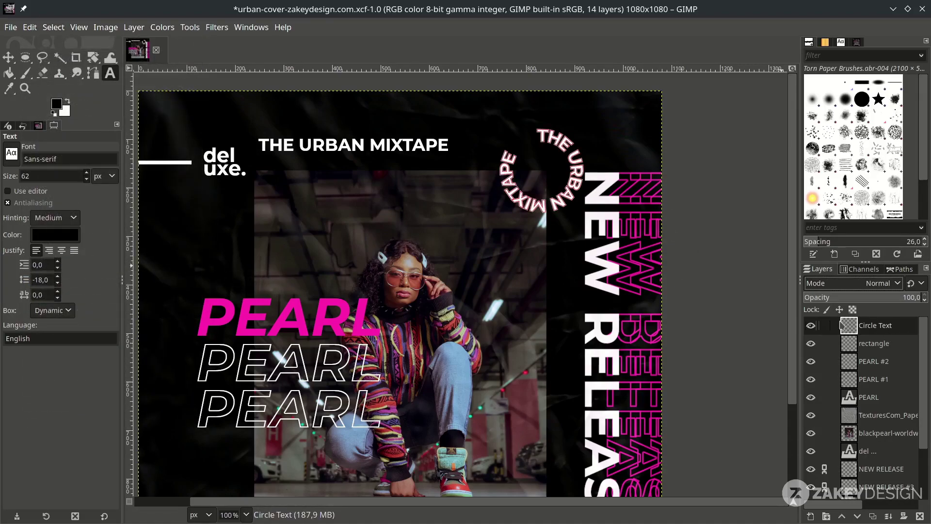
Hide the text outline path, select the path named Selection, and check the filled circular lettering up close
left_click(900, 269)
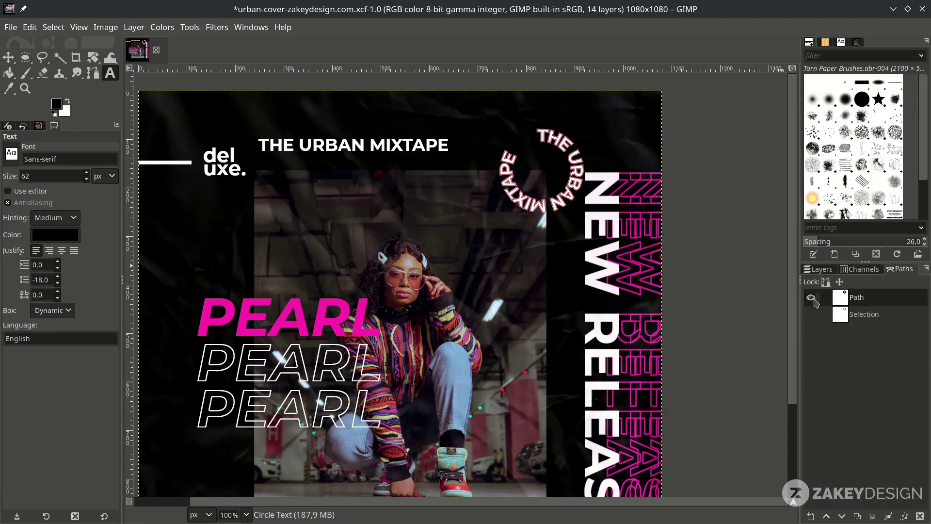
left_click(864, 314)
scroll(551, 152, "up", 3)
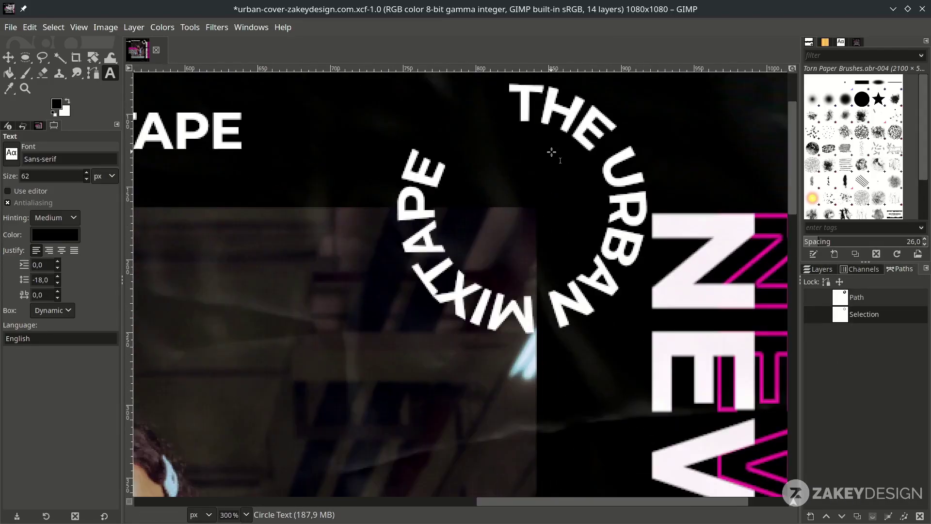
scroll(552, 152, "down", 3)
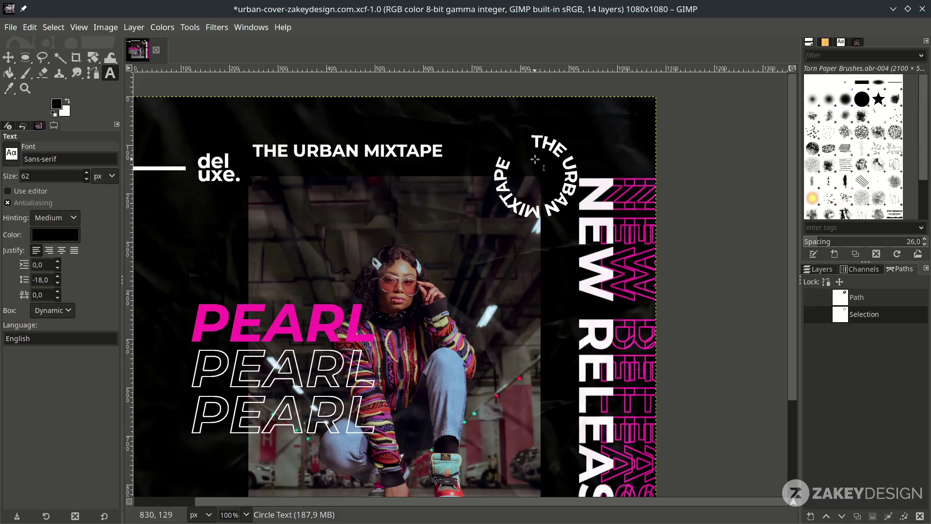
scroll(534, 159, "up", 1)
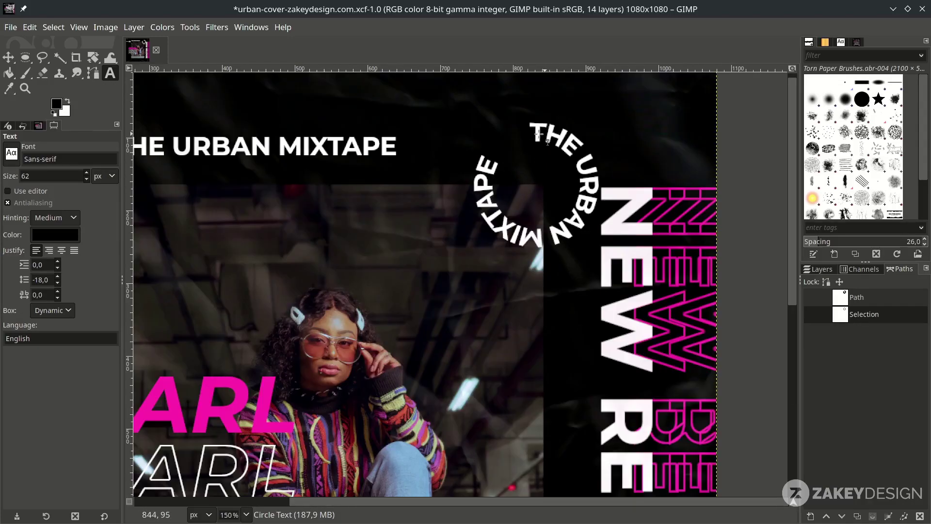
Add a layer named "Circle Stroke" above the Circle Text layer
left_click(819, 269)
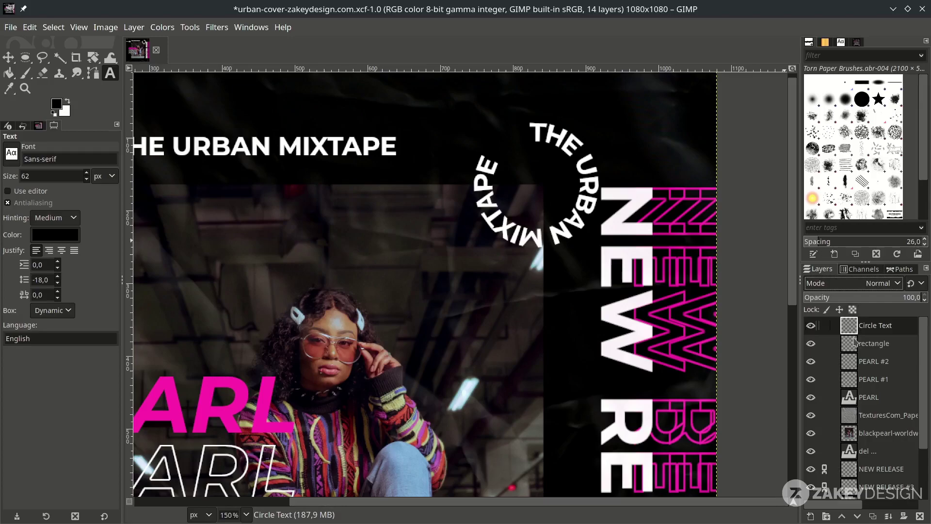
left_click(811, 516)
type("Ci")
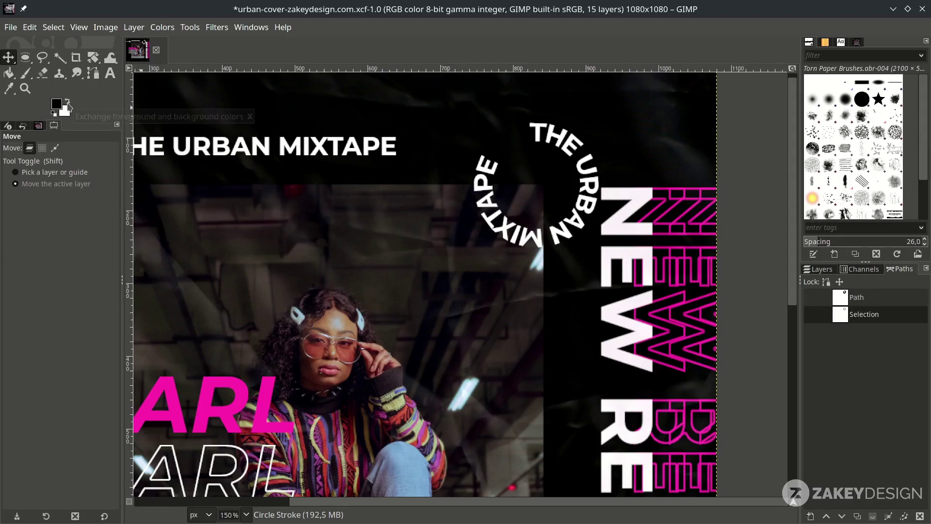
Make white the foreground color and stroke the circle path with a 2 px solid line on the Circle Stroke layer
left_click(67, 101)
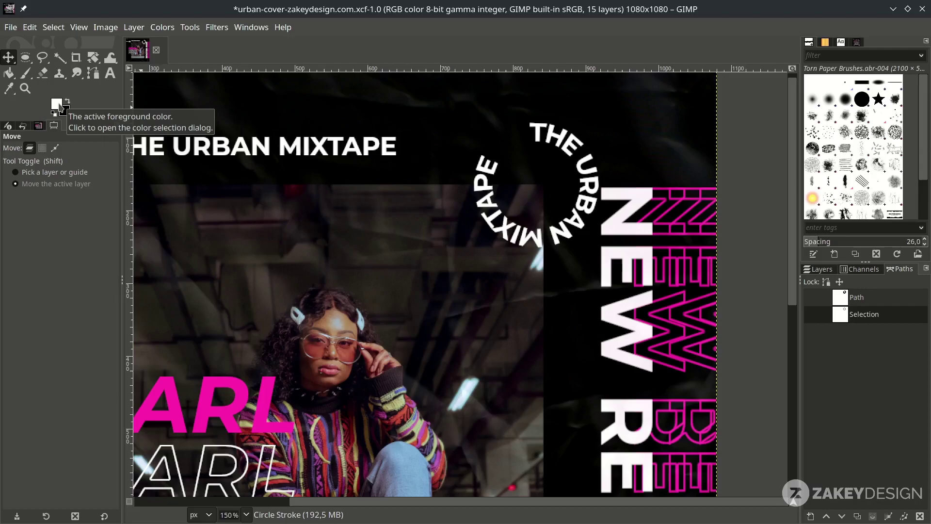
left_click(811, 315)
right_click(871, 322)
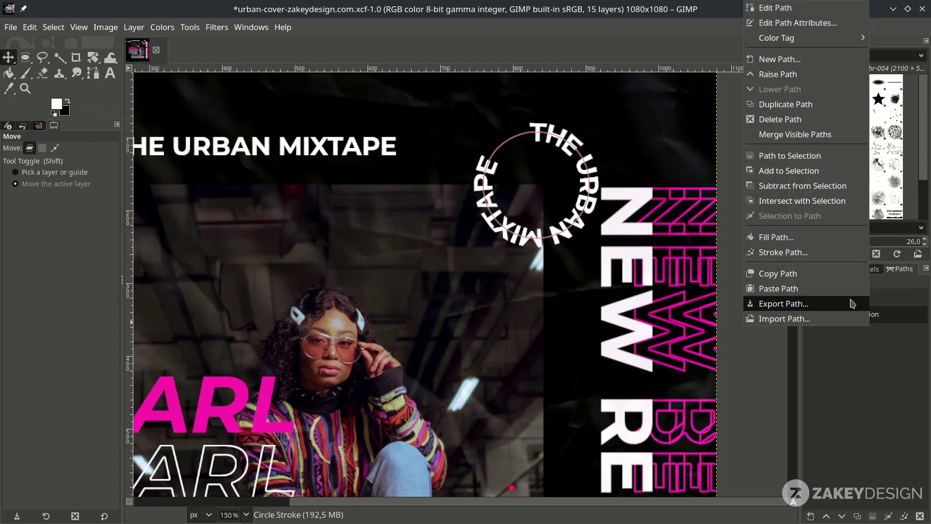
left_click(839, 261)
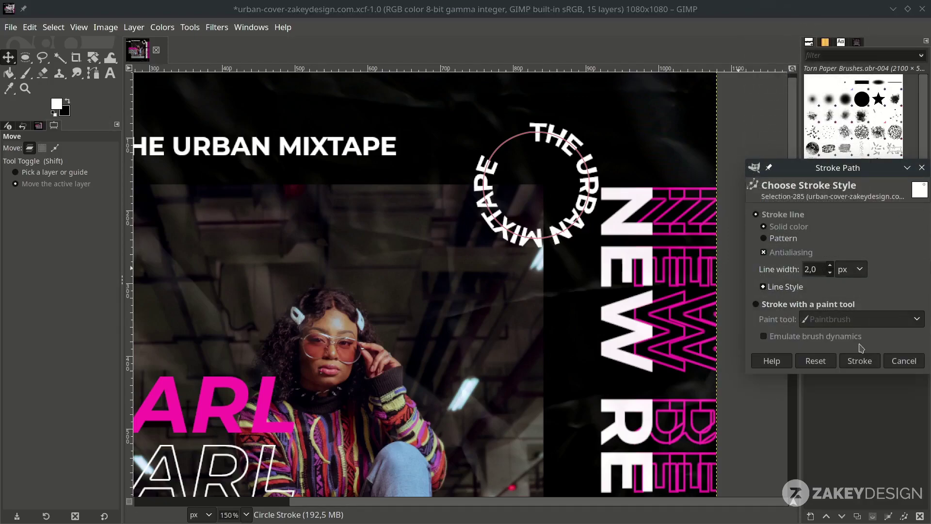
left_click(858, 361)
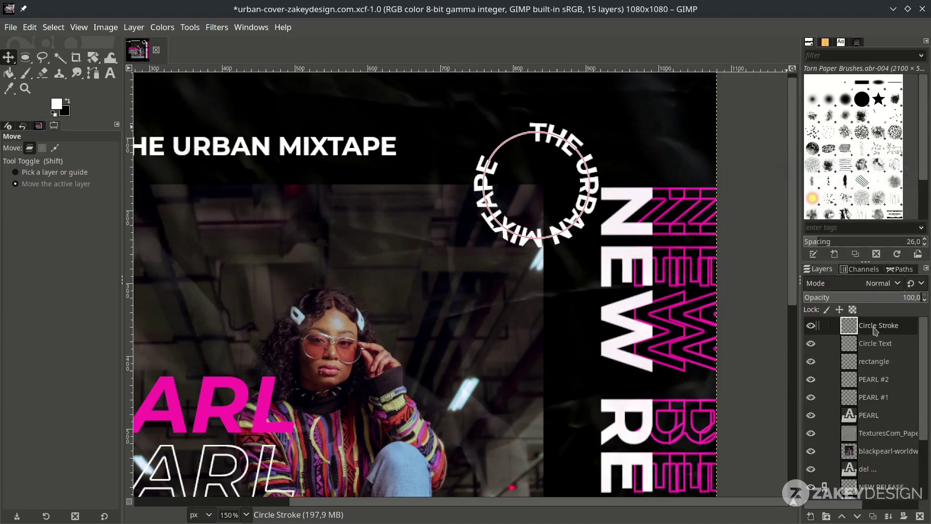
Toggle the visibility of the Circle Stroke and Circle Text layers to compare the stroke with the lettering
left_click(811, 326)
left_click(810, 343)
left_click(811, 343)
left_click(811, 343)
left_click(810, 343)
left_click(811, 326)
Draw a closed path around the circular lettering, leaving out the gap between MIXTAPE and THE, and turn it into a selection
scroll(533, 119, "up", 2, "ctrl")
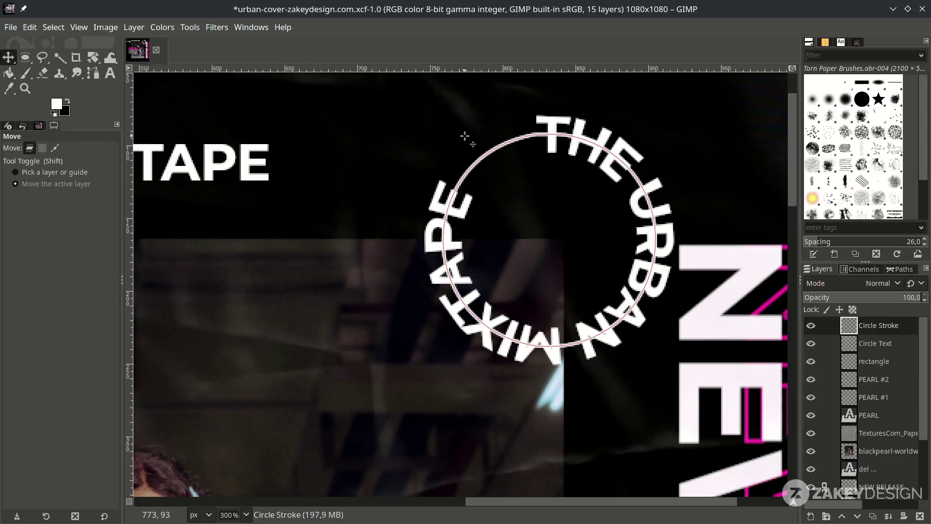
key("b")
left_click(527, 113)
left_click(532, 172)
left_click(606, 262)
left_click(581, 285)
left_click(527, 287)
left_click(511, 275)
left_click(489, 228)
left_click(487, 206)
left_click(488, 187)
left_click(441, 166)
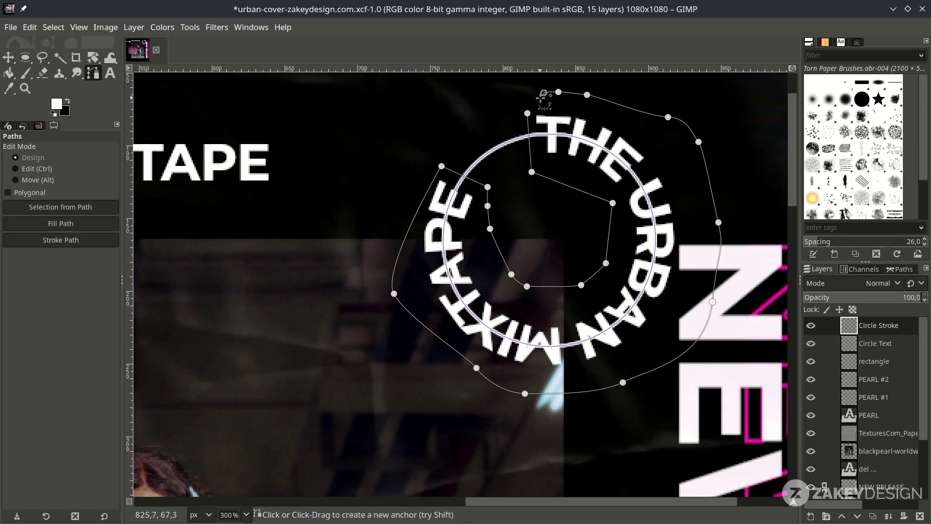
key("ctrl")
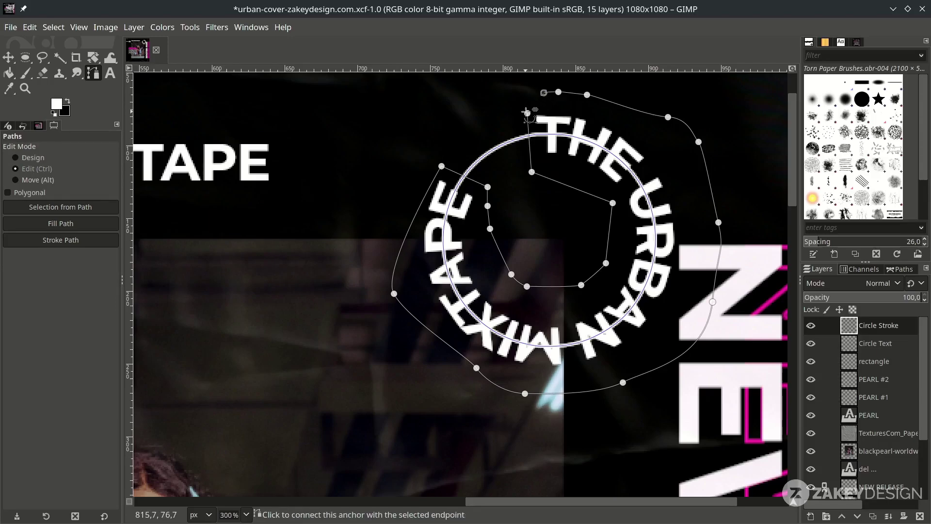
left_click(527, 113, "ctrl")
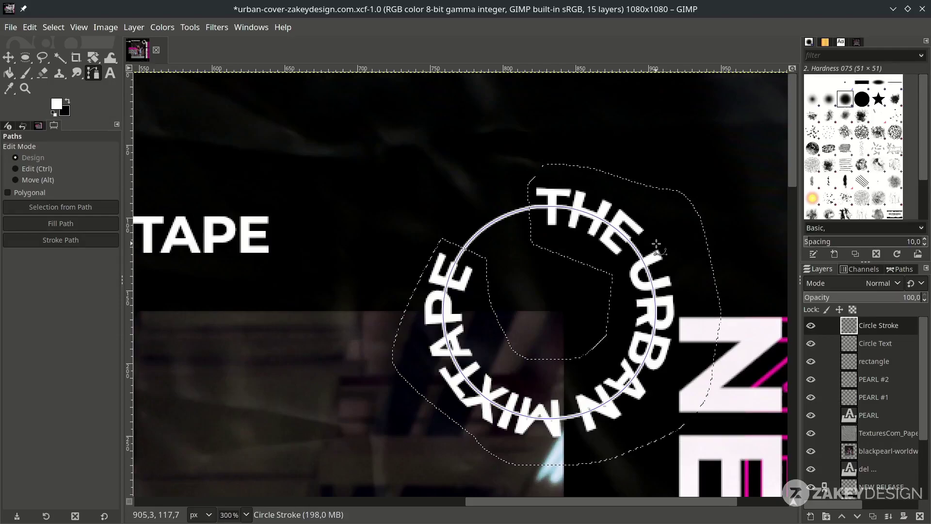
Erase the circle stroke inside the selection with the Eraser, using the 2. Hardness 075 brush at size 51
left_click(44, 74)
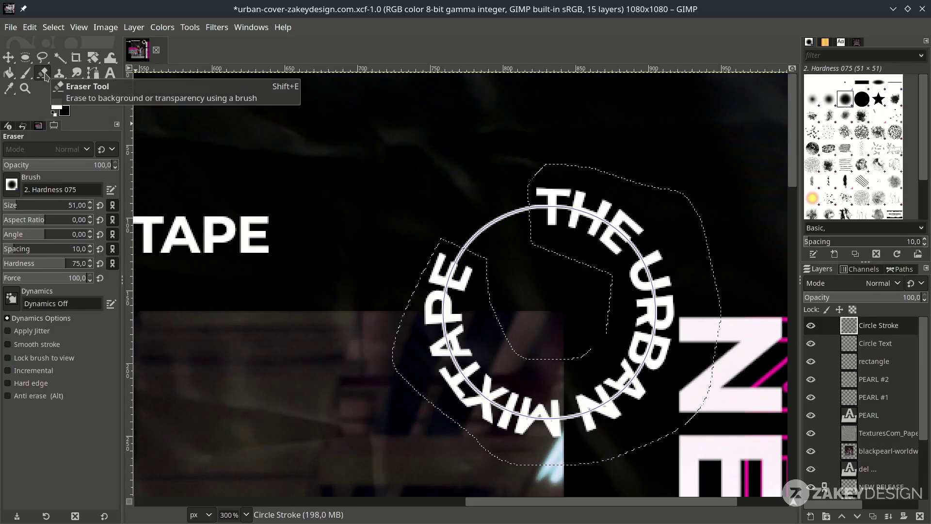
mouse_move(660, 247)
left_mouse_down()
mouse_move(567, 194)
mouse_move(620, 218)
mouse_move(664, 272)
mouse_move(620, 418)
left_mouse_up()
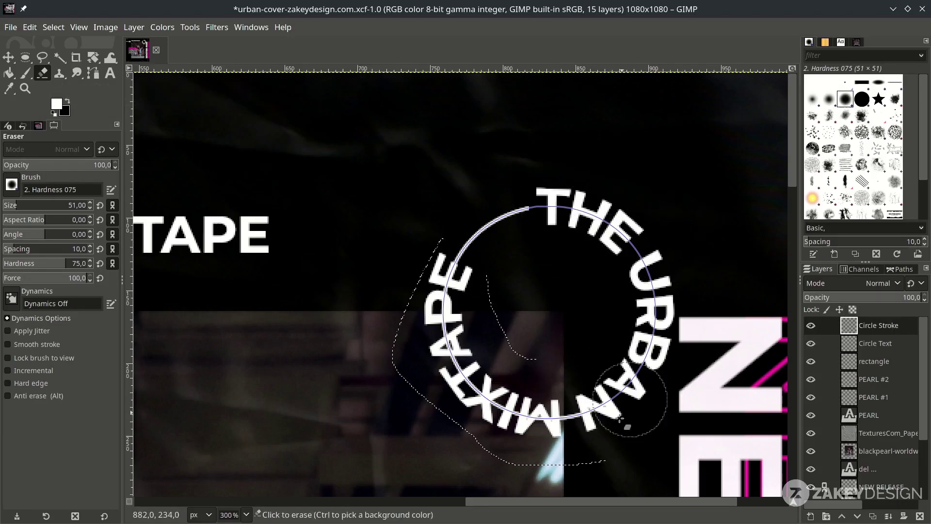
key("ctrl+z")
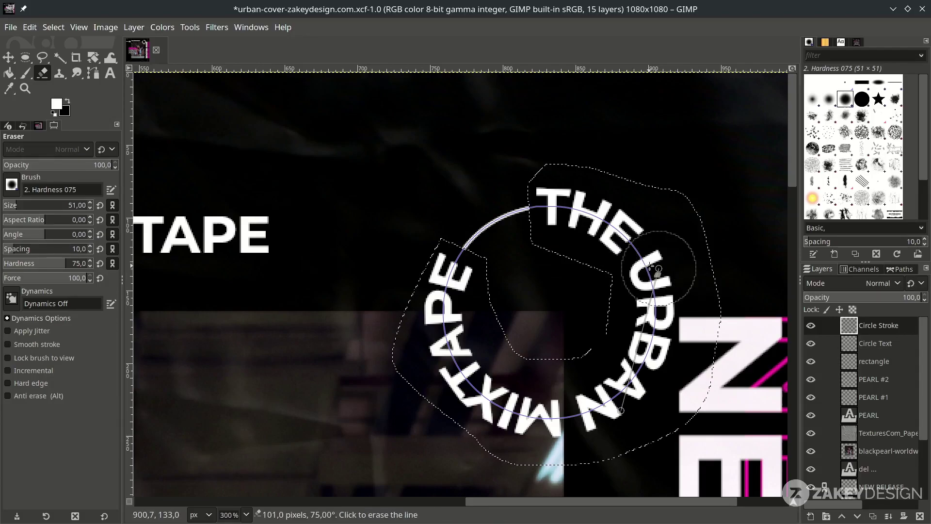
Clear the selection and hide the circle path
key("shift+ctrl+a")
left_click(902, 268)
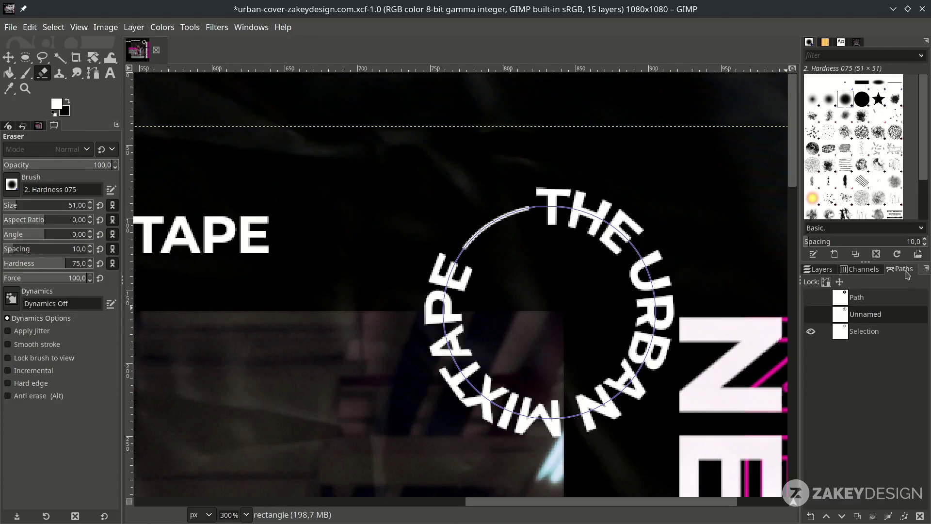
left_click(814, 337)
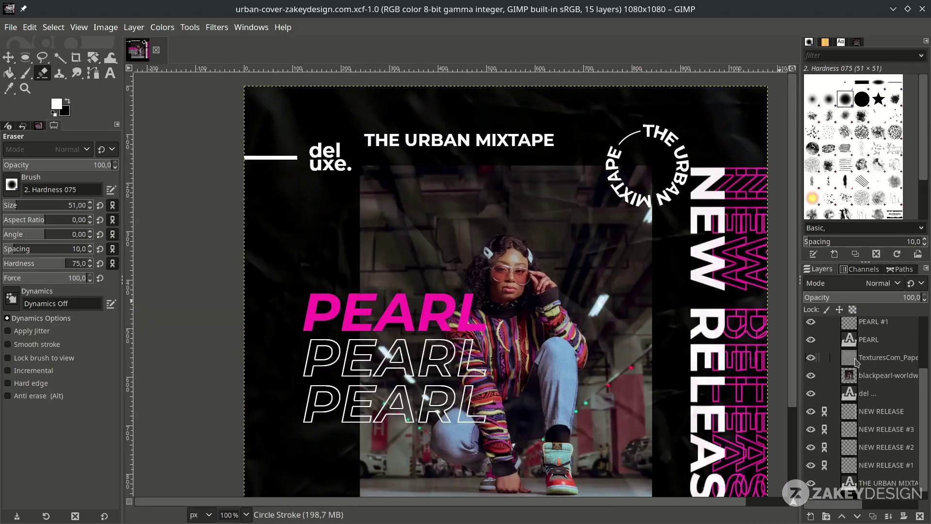
Delete the original horizontal THE URBAN MIXTAPE text layer
scroll(880, 464, "down", 1)
left_click(868, 475)
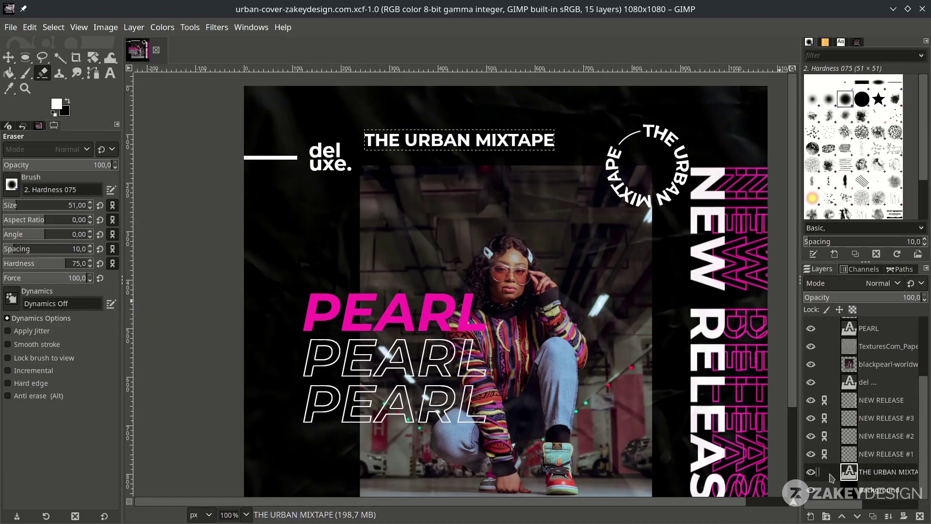
left_click(920, 517)
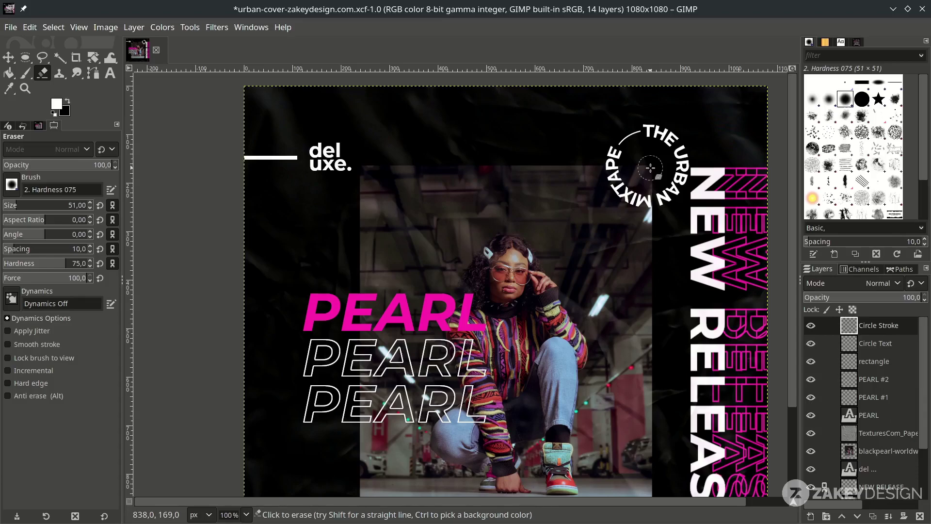
Open the globe icon file —Pngtree—vector globe icon_3787753.png as a new layer in the cover
left_click(15, 27)
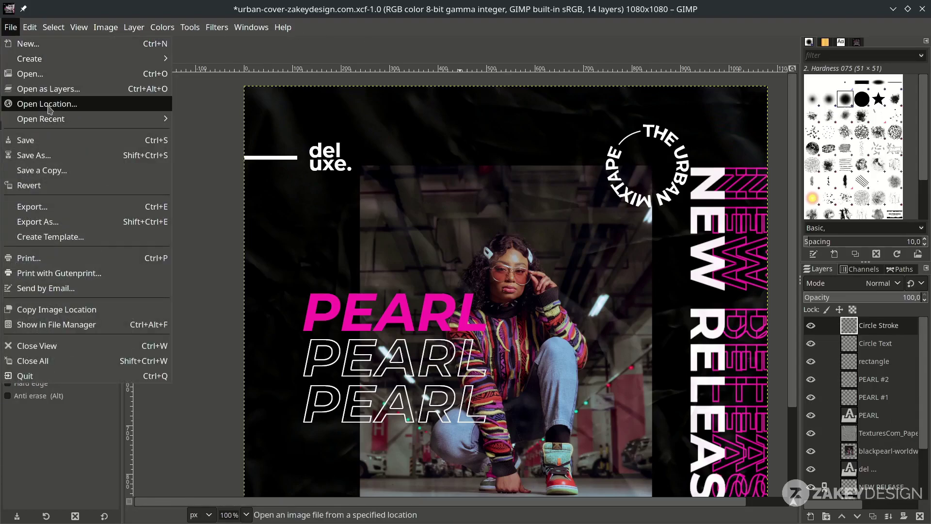
left_click(55, 90)
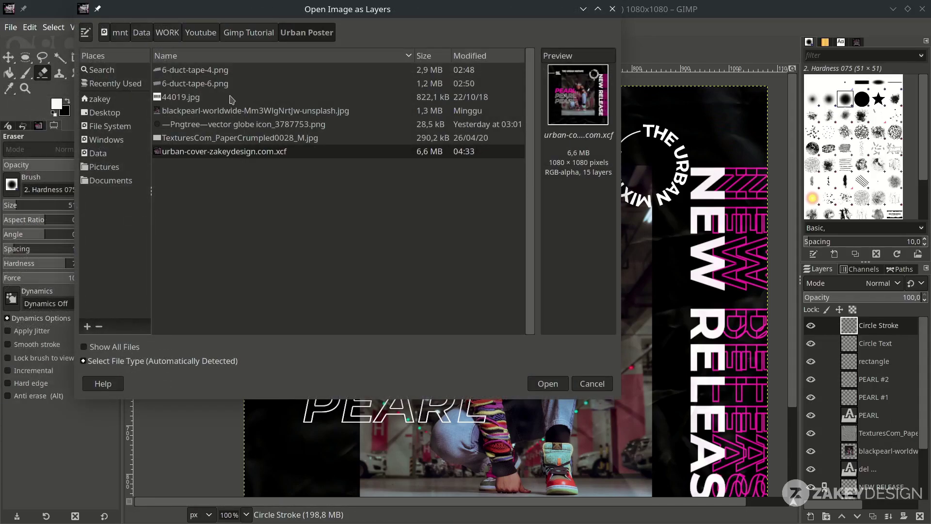
double_click(218, 126)
Scale the globe icon down proportionally and place it in the centre of the circular THE URBAN MIXTAPE badge
key("minus")
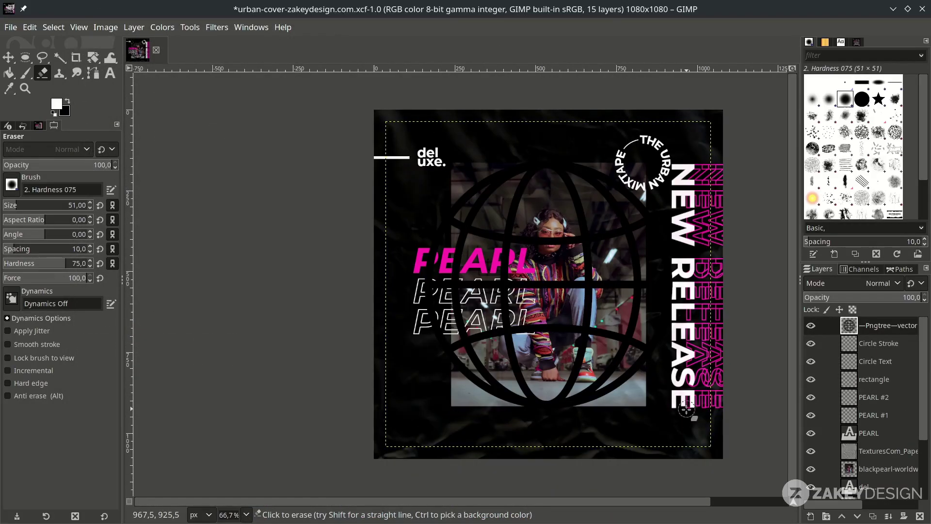
key("shift+s")
left_click_drag(716, 447, 534, 260)
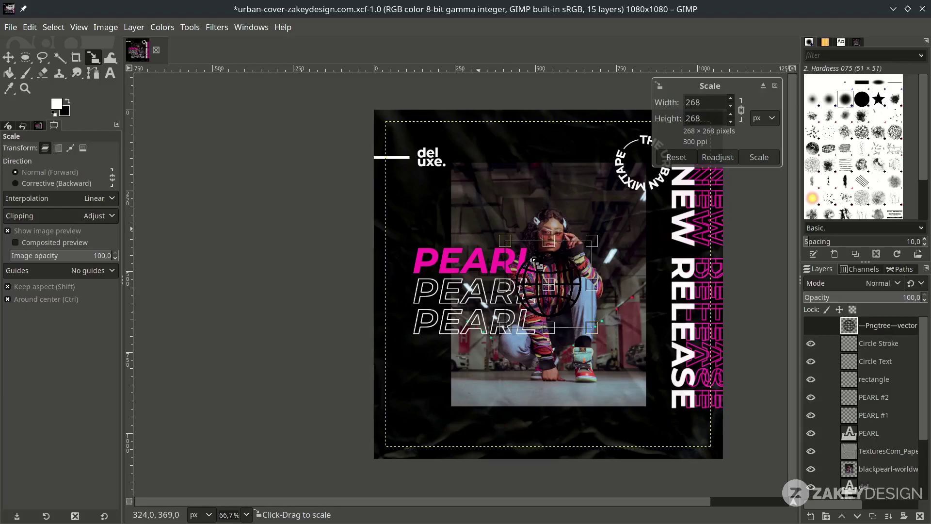
scroll(611, 298, "up", 1)
left_click_drag(579, 337, 618, 149)
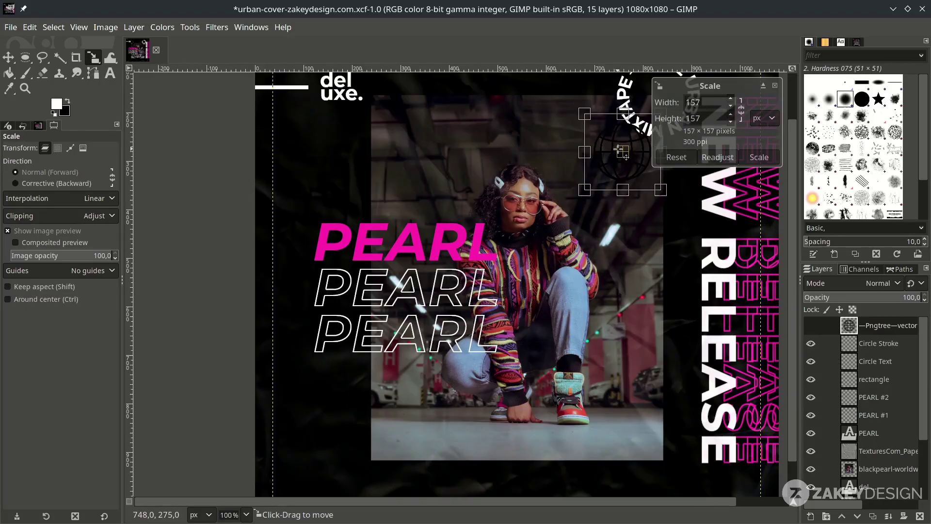
scroll(618, 149, "down", 1)
scroll(617, 150, "up", 2)
scroll(457, 206, "up", 1)
left_click_drag(427, 261, 484, 183)
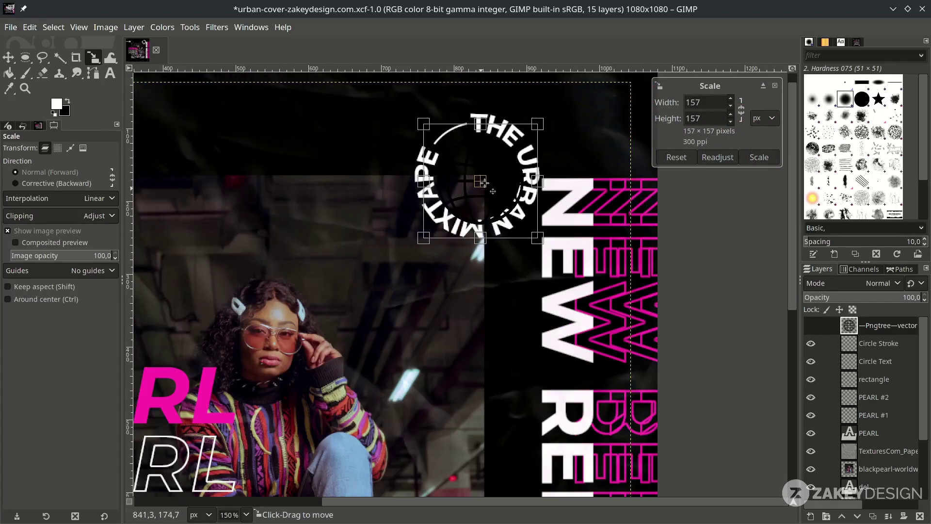
key("plus")
key("Return")
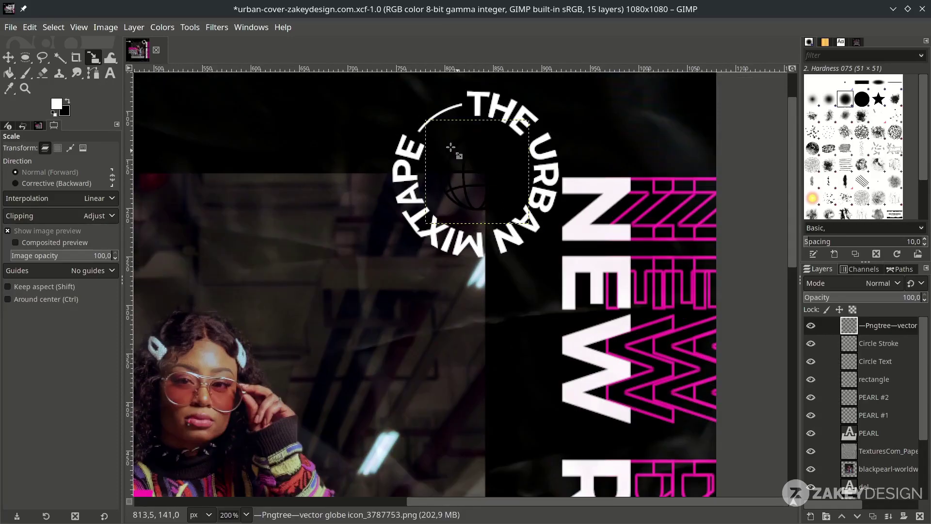
Invert the globe icon's colours so the black line art turns white
left_click(167, 30)
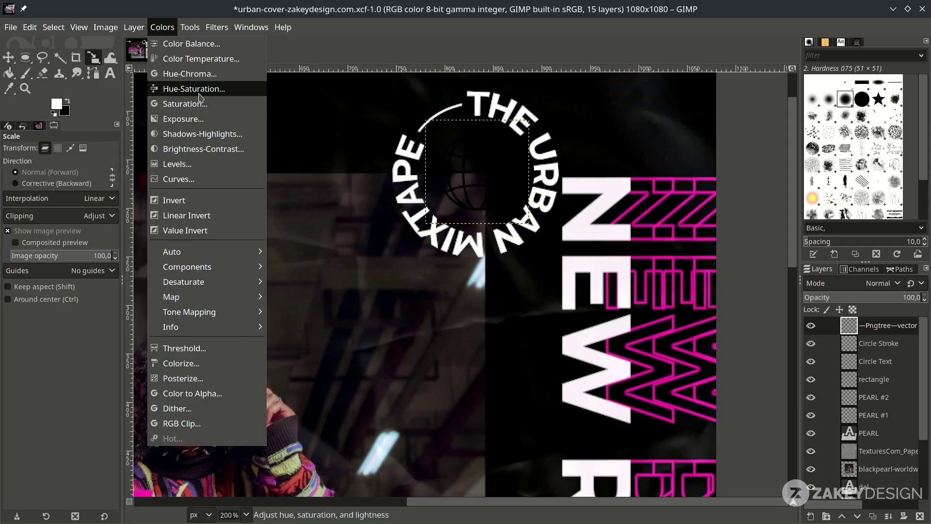
left_click(203, 201)
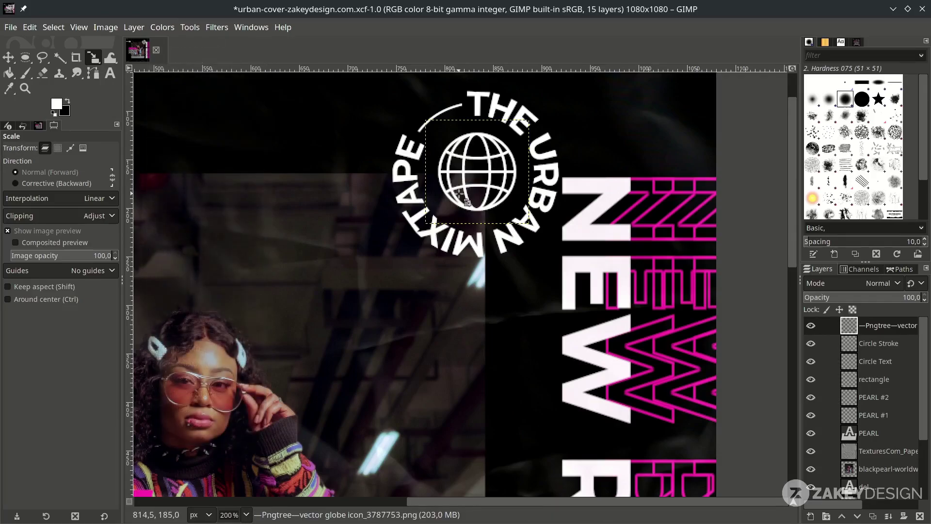
scroll(458, 194, "down", 1)
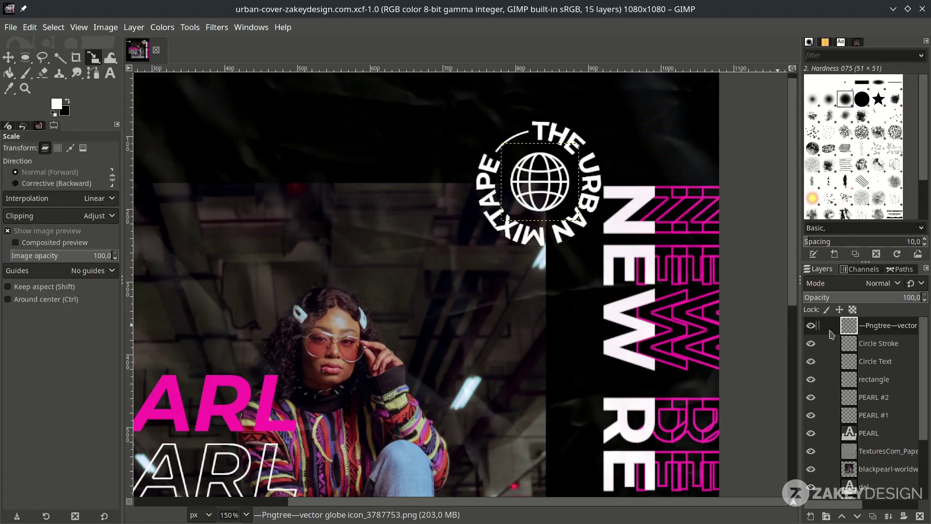
Link the globe icon, Circle Stroke and Circle Text layers together, and unlink the NEW RELEASE layers
left_click_drag(825, 329, 825, 344)
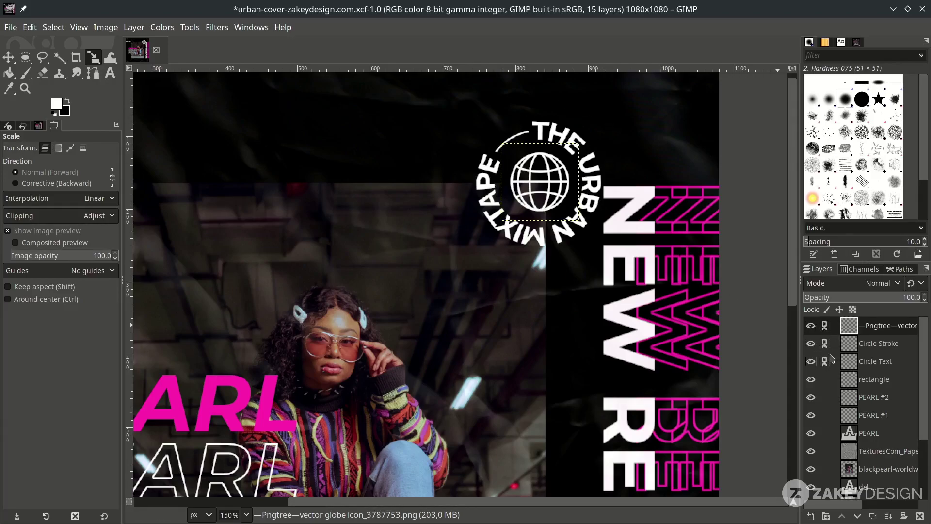
scroll(831, 369, "down", 3)
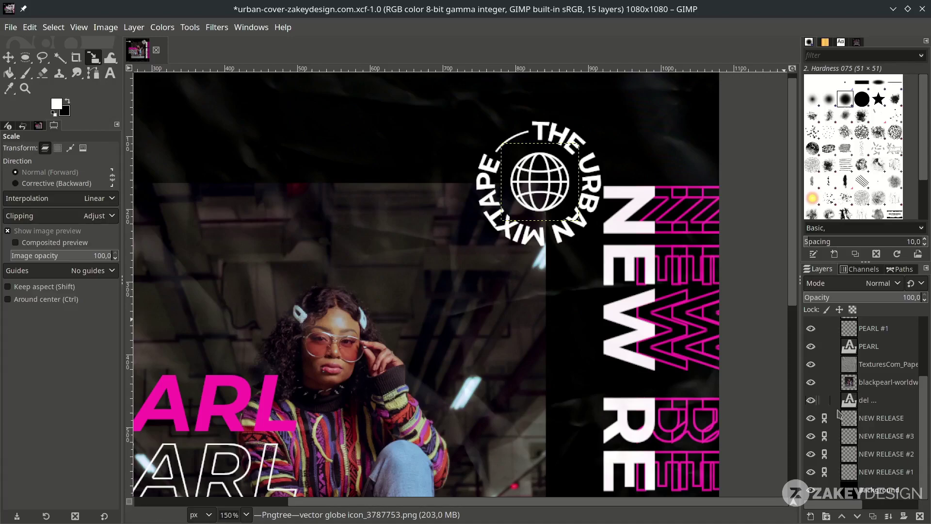
scroll(828, 466, "up", 3)
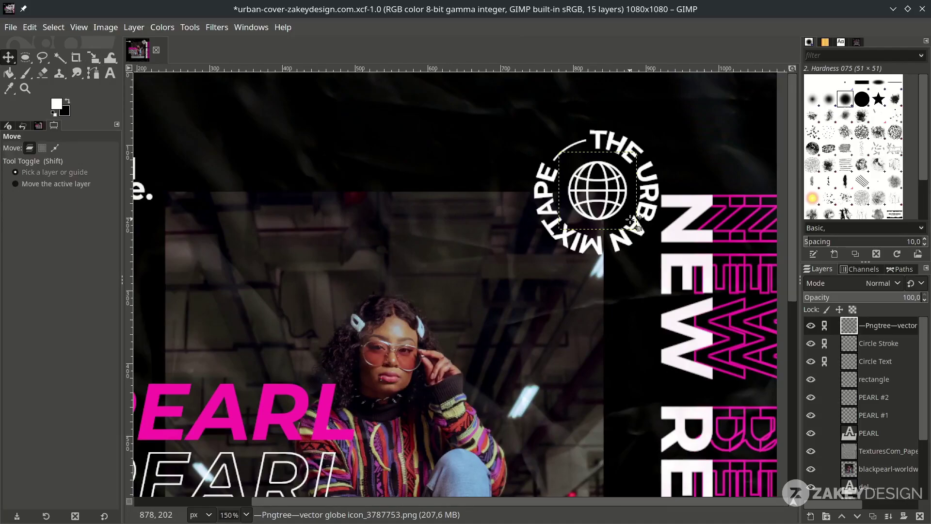
Scale the globe icon around its centre to 89 × 89 px and save the cover file
key("shift+s")
left_click_drag(639, 226, 616, 213)
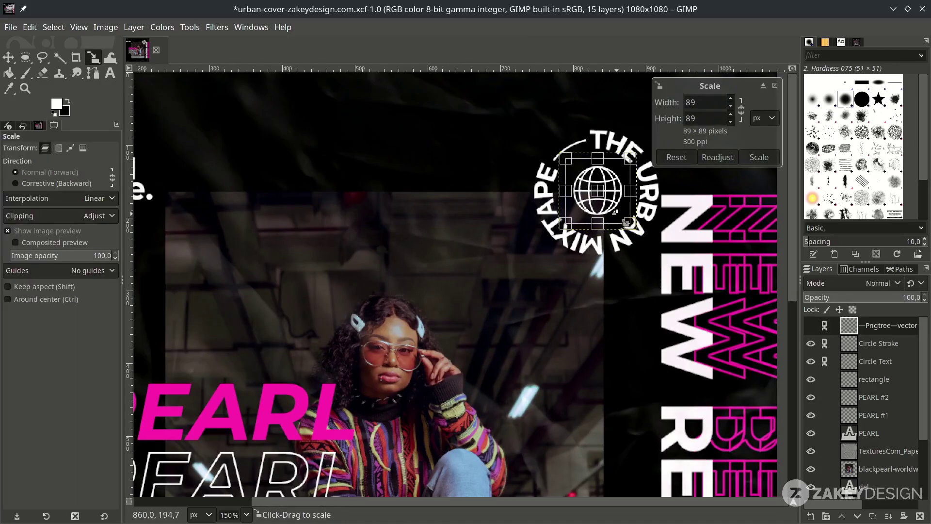
key("Return")
key("ctrl+shift+j")
key("ctrl+s")
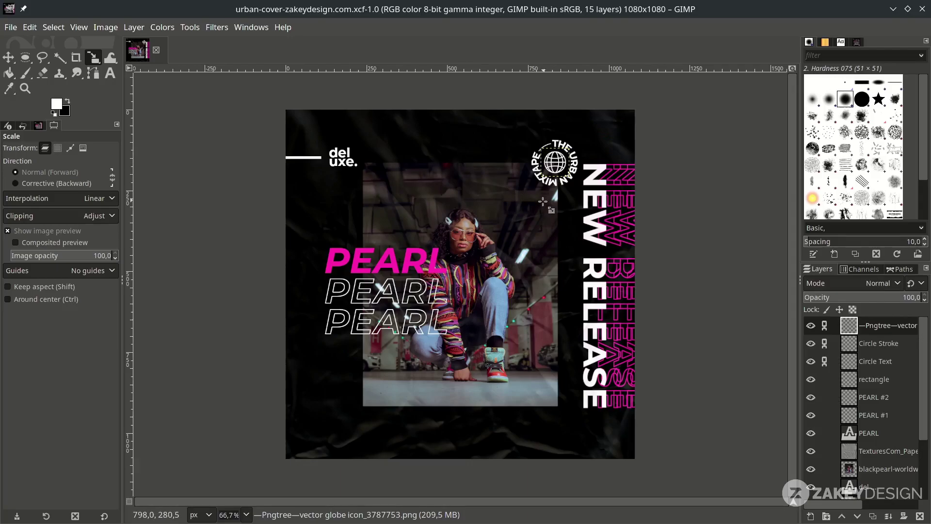
Open 6-duct-tape-6.png as a new layer in the cover
left_click(11, 27)
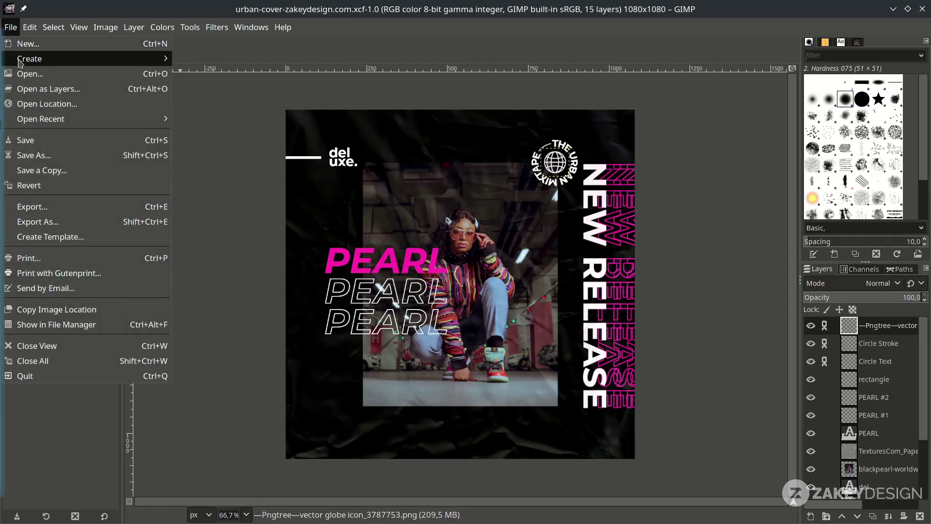
left_click(29, 87)
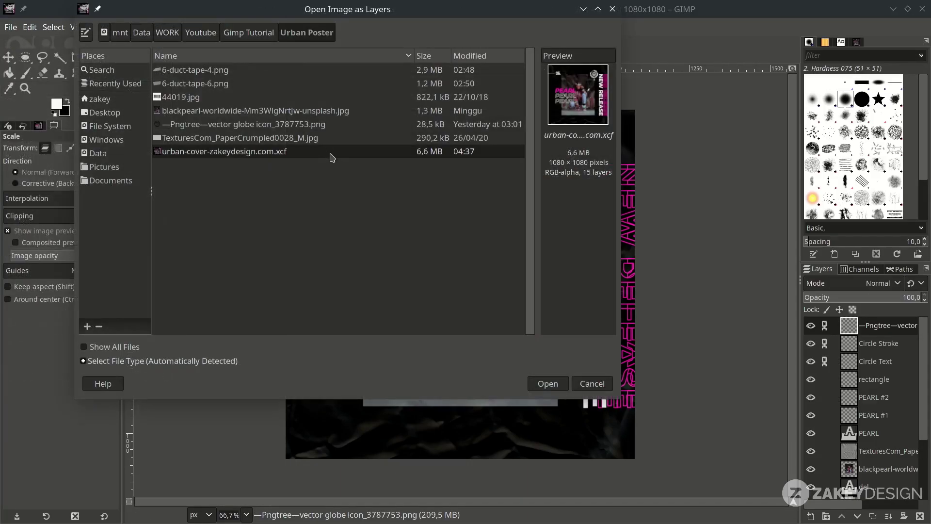
left_click(290, 84)
left_click(548, 384)
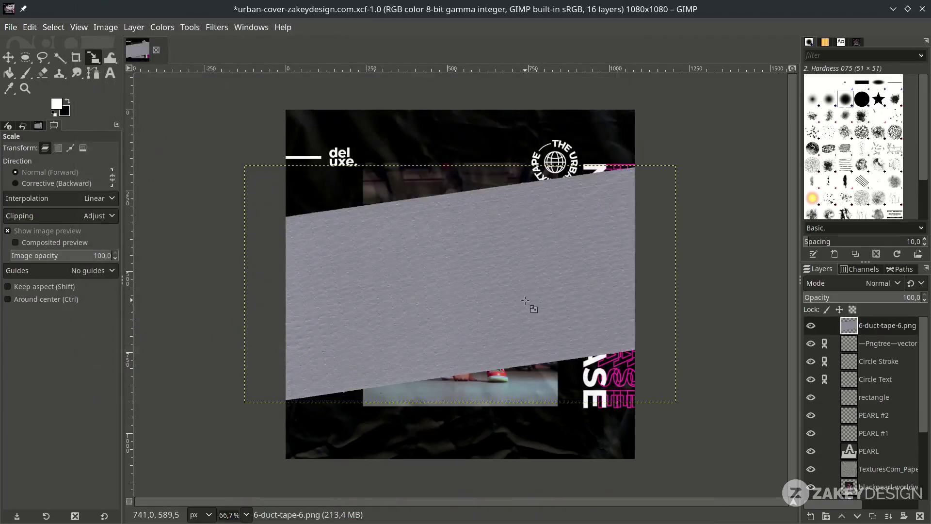
Scale the duct tape down to a small strip and place it over the photo's lower-left corner
left_click_drag(664, 378, 411, 193)
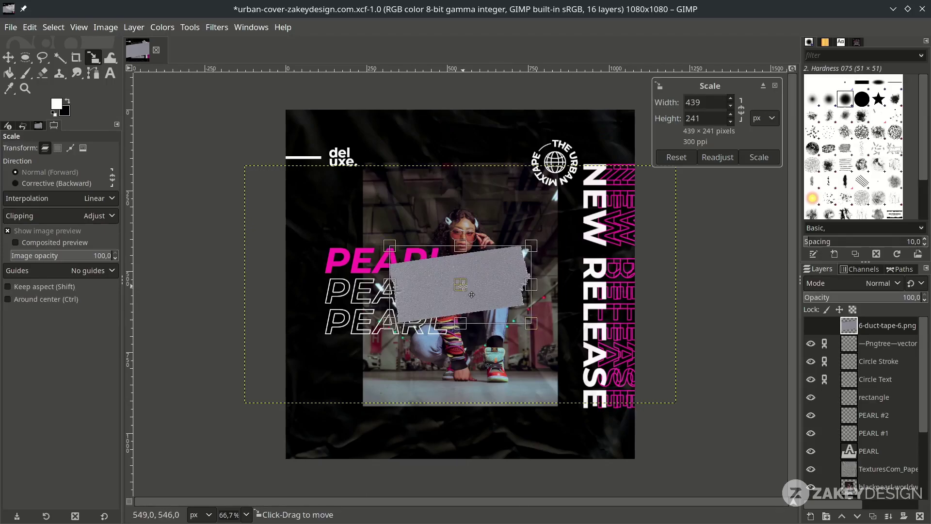
left_click_drag(472, 294, 396, 418)
scroll(397, 416, "up", 2)
left_click_drag(490, 457, 329, 379)
left_click_drag(393, 407, 364, 391)
key("Return")
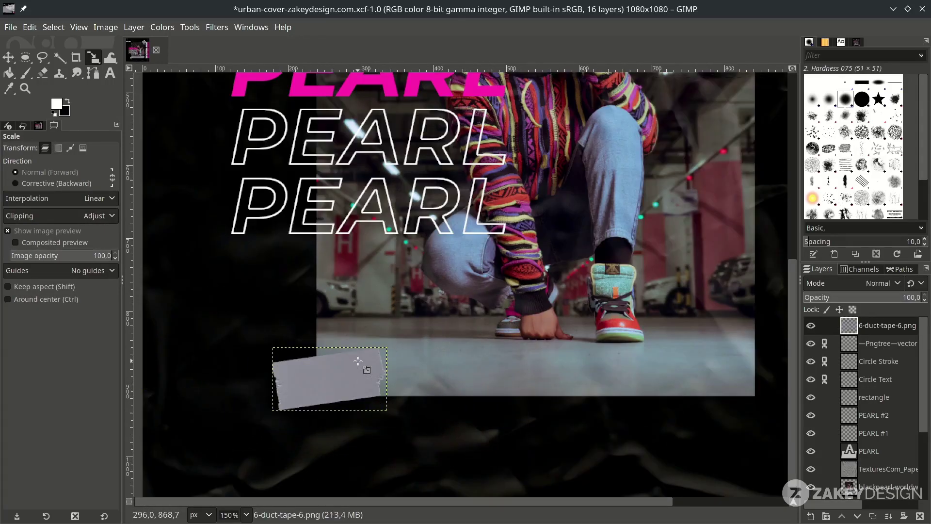
Rotate the duct tape strip counter-clockwise so it crosses the photo's lower-left corner at a steeper diagonal
key("shift+r")
left_click_drag(382, 410, 388, 393)
key("Return")
key("1")
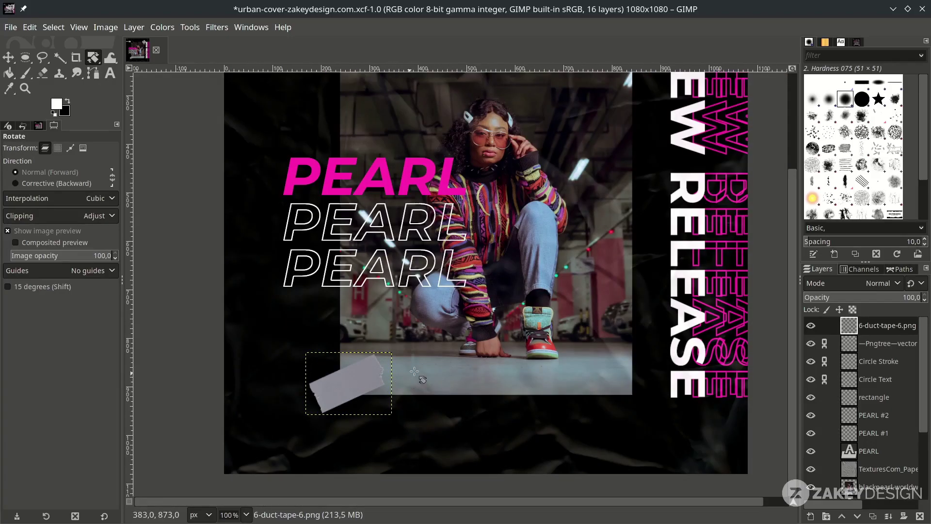
Set the blend mode of the 6-duct-tape-6.png layer to Pin light
left_click(895, 285)
scroll(853, 340, "down", 5)
scroll(851, 367, "down", 1)
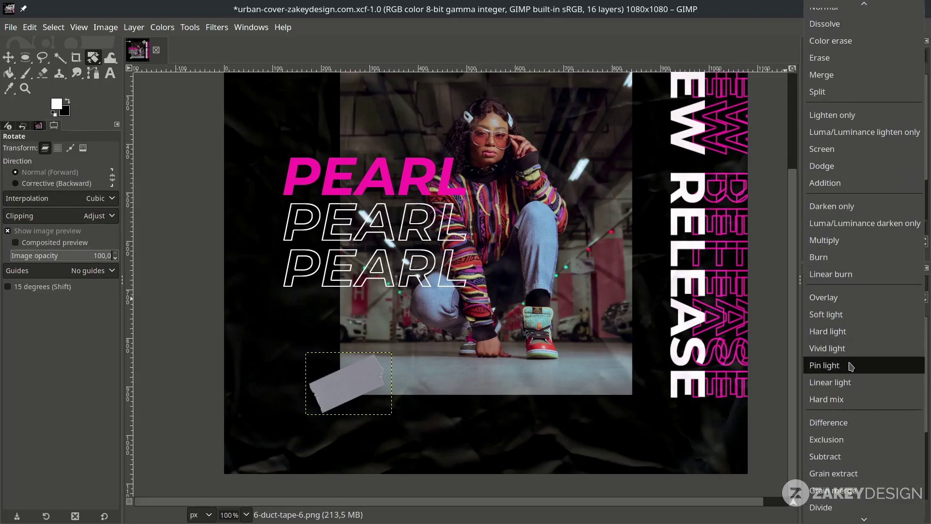
left_click(851, 367)
Make PEARL #2 the active layer and save the cover file
left_click(873, 415)
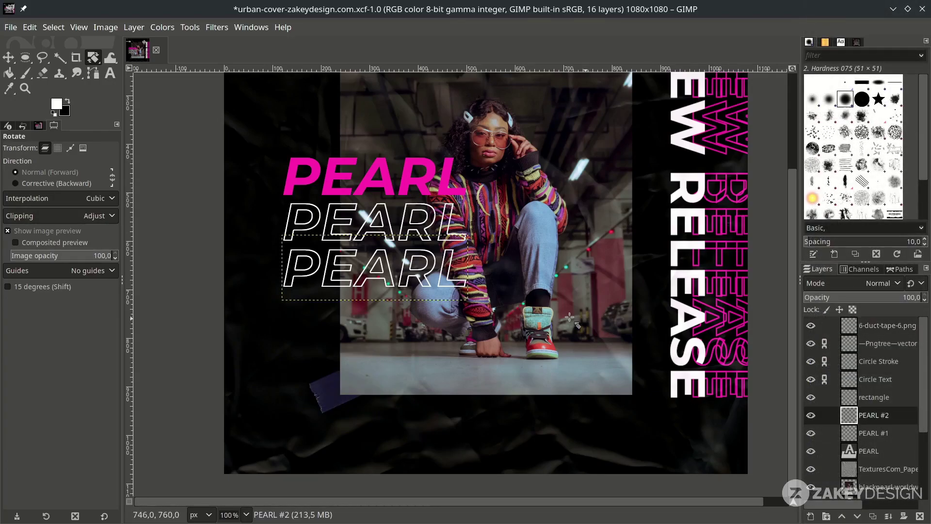
scroll(508, 353, "down", 1)
key("minus")
key("ctrl+s")
Open 6-duct-tape-4.png as a new layer above PEARL #2
left_click(11, 27)
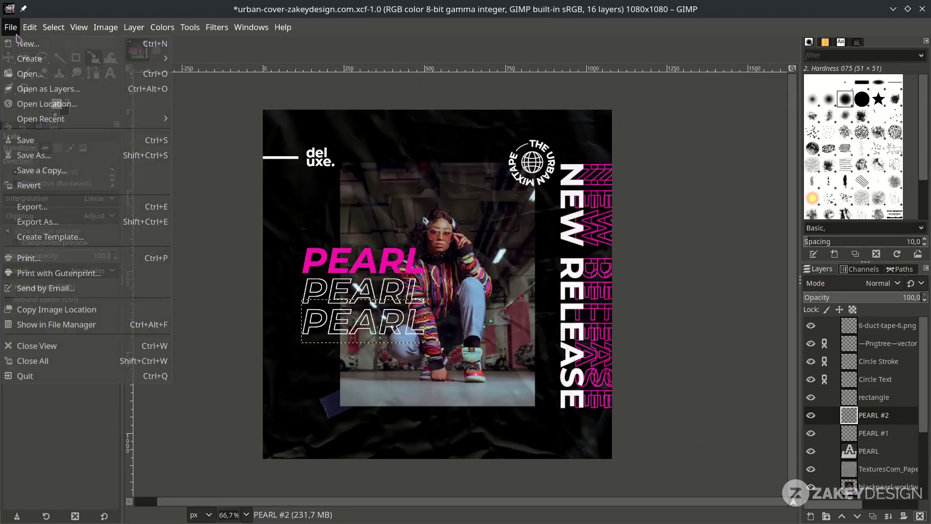
left_click(32, 89)
left_click(204, 71)
left_click(545, 383)
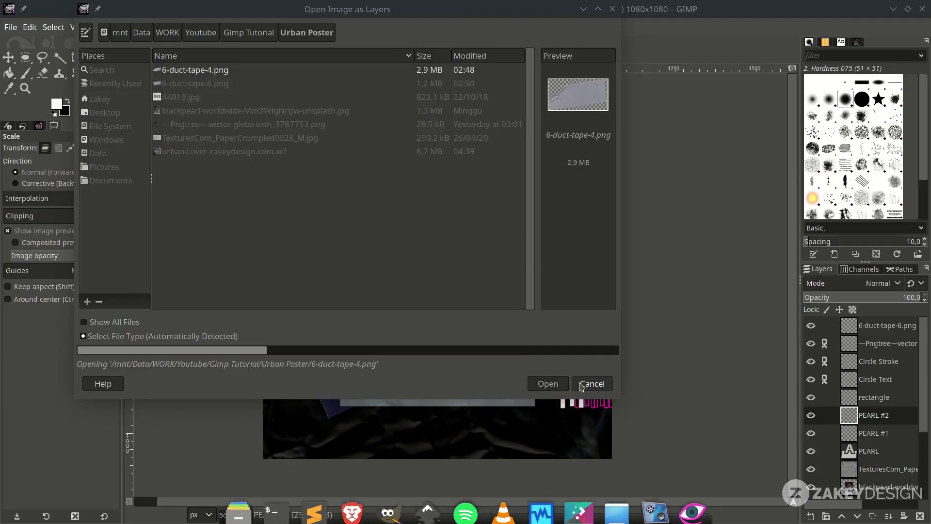
Scale the second duct tape down to a small strip and place it across the middle of the photo's upper edge
left_click_drag(710, 380, 281, 167)
left_click_drag(437, 284, 439, 171)
scroll(497, 211, "up", 2)
left_click_drag(559, 236, 424, 165)
scroll(424, 164, "up", 2)
left_click_drag(371, 214, 368, 193)
left_click_drag(439, 226, 403, 202)
key("Return")
Set the blend mode of the 6-duct-tape-4.png layer to Pin light and save the cover file
scroll(402, 203, "down", 1)
scroll(853, 340, "down", 1)
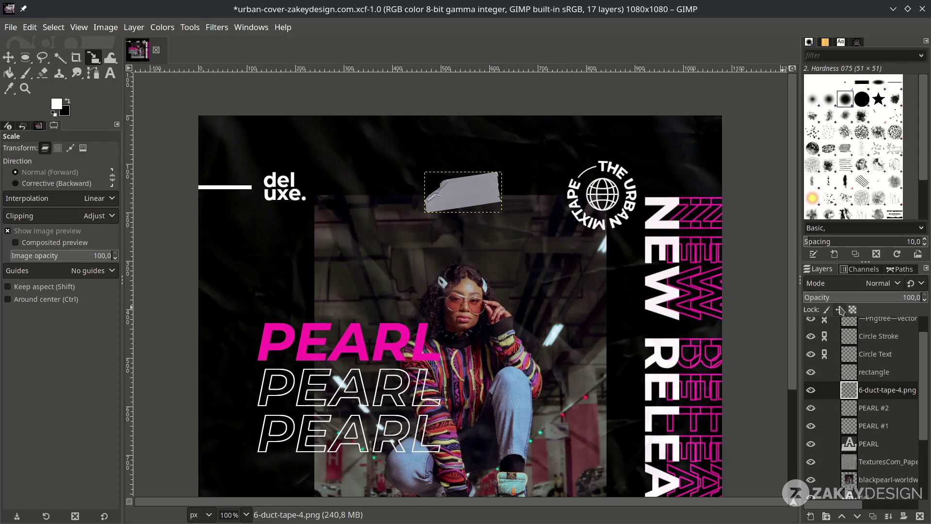
left_click(861, 285)
left_click(852, 401)
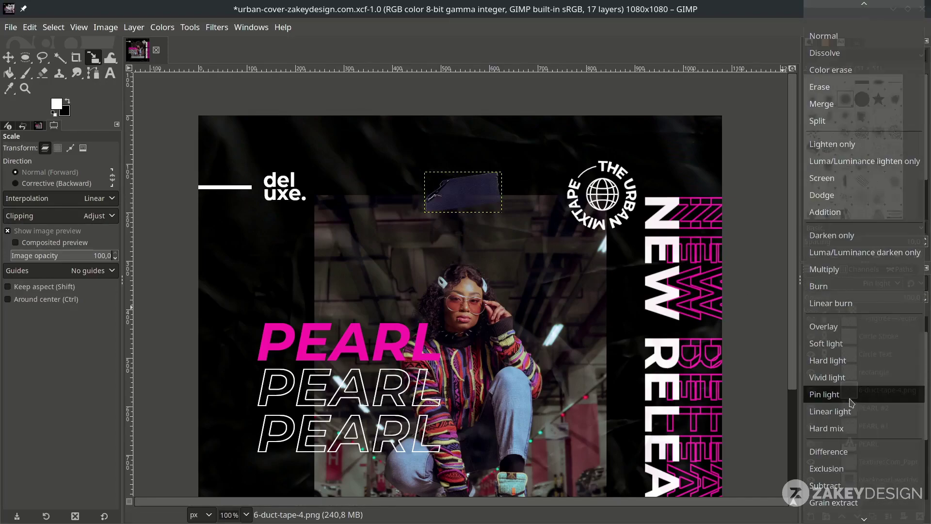
scroll(751, 348, "down", 1)
key("ctrl+s")
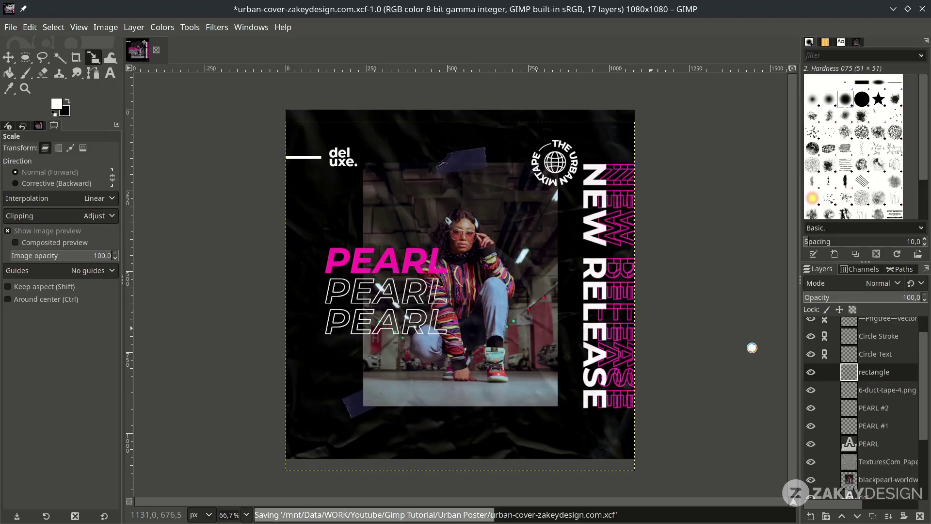
Select the Background layer and set the Paintbrush to Torn Paper Brushes.abr-005 at size 2027 and angle 32
left_click(906, 493)
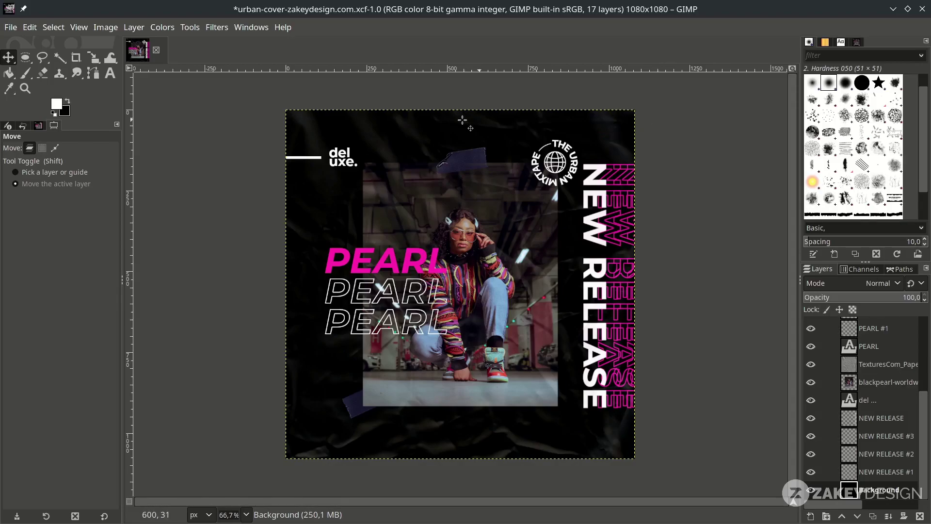
left_click(25, 73)
left_click(19, 185)
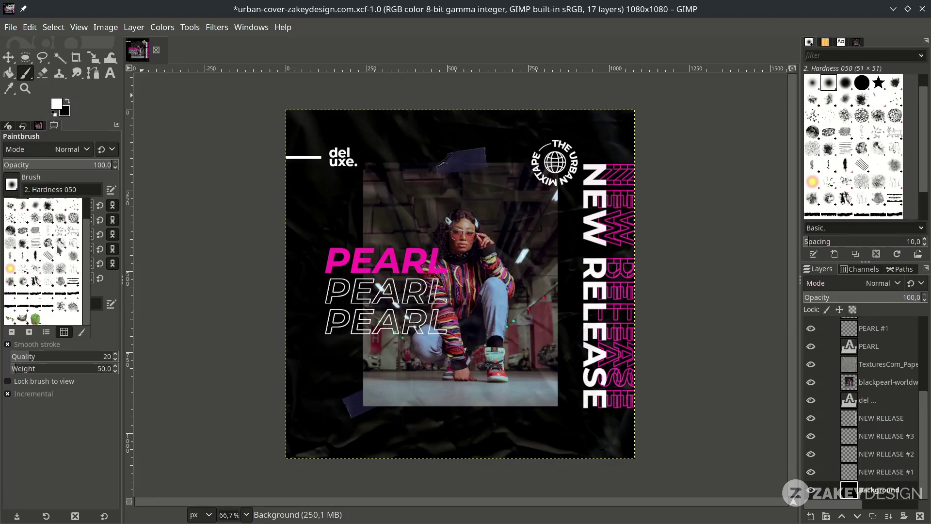
left_click(52, 298)
scroll(488, 263, "down", 1)
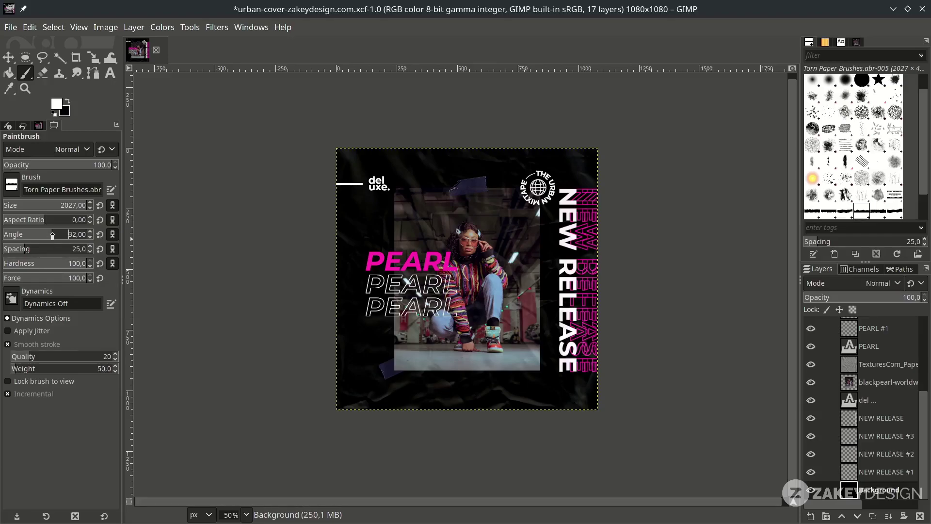
Add a transparent layer named torn paper effect and stamp white torn paper over the cover's lower-left corner
left_click(810, 515)
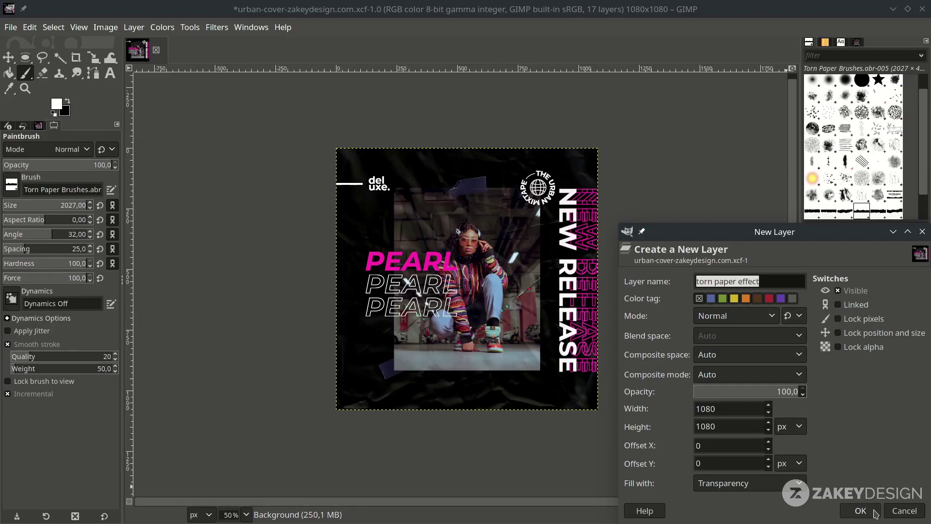
left_click(860, 511)
key("plus")
left_click(435, 410)
key("minus")
key("minus")
key("plus")
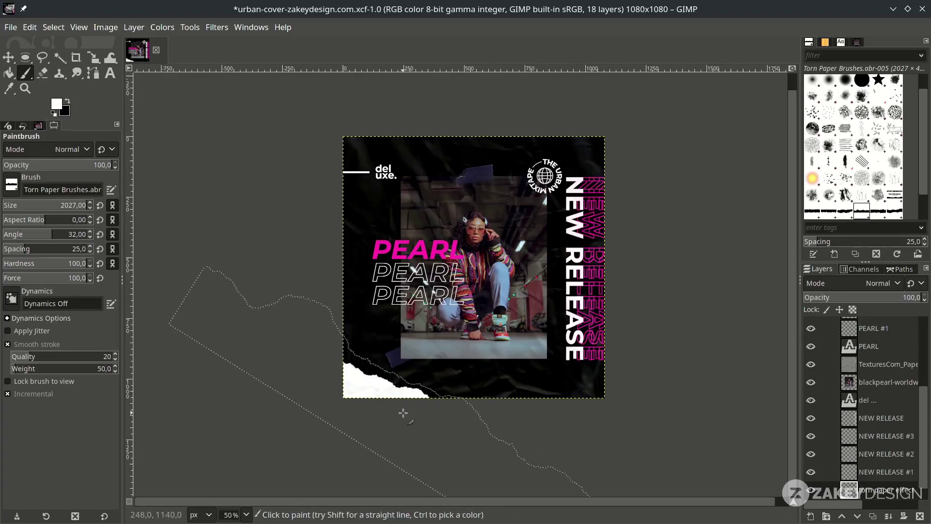
key("plus")
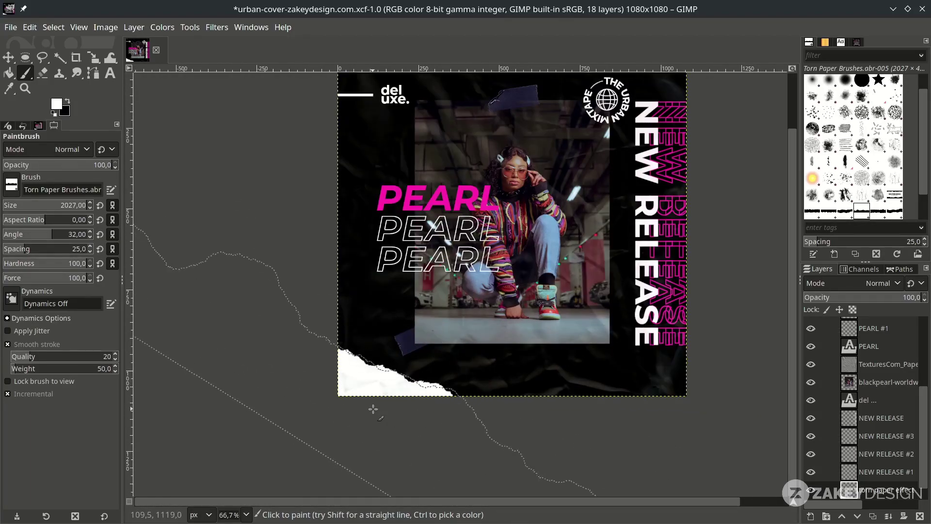
Erase the corner side of the white torn paper with the same torn-paper brush, leaving only a thin ragged strip
left_click(43, 73)
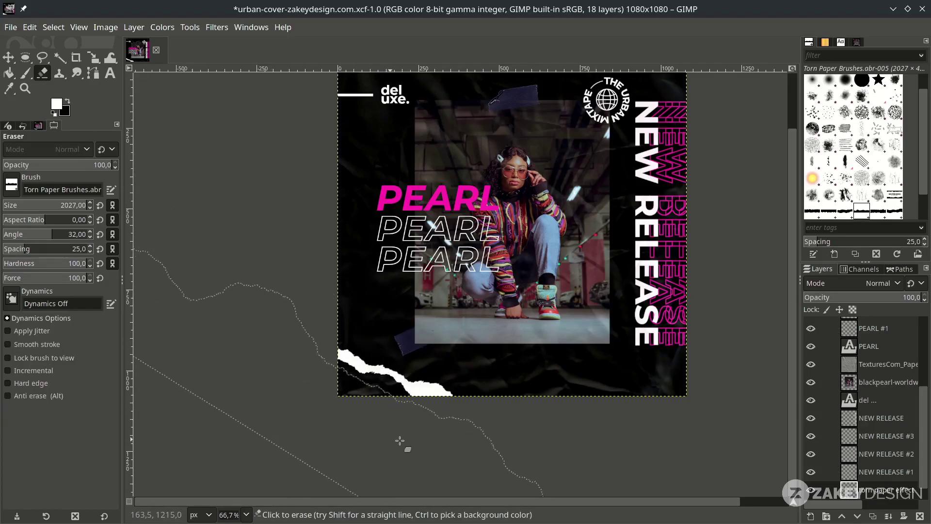
key("minus")
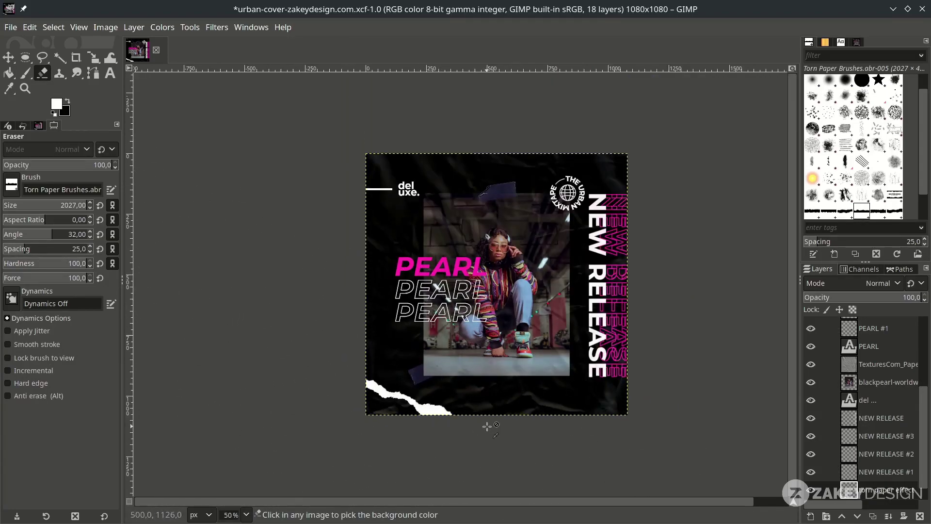
scroll(486, 426, "up", 1)
Stamp white torn paper over the cover's upper-left corner with the torn-paper brush at a 130-degree angle
left_click(25, 73)
double_click(68, 235)
type("130")
key("Return")
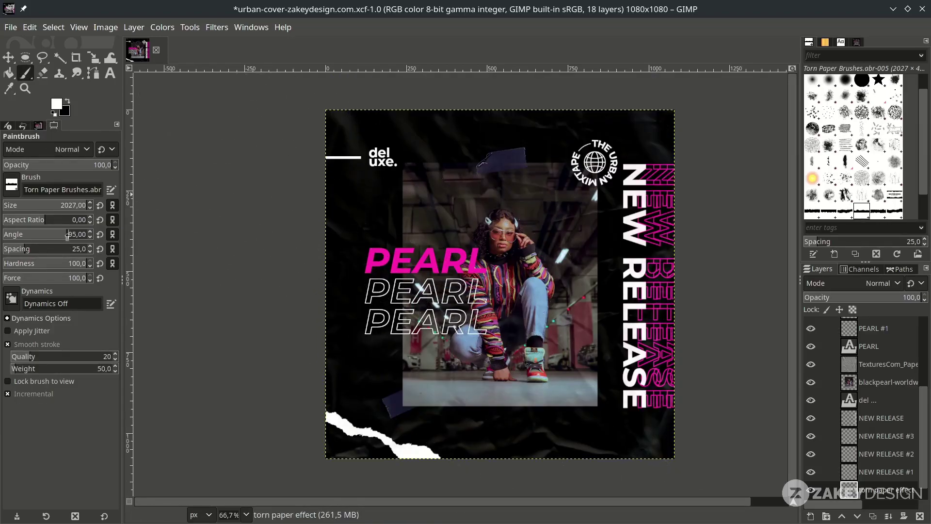
left_click(293, 114)
Add a torn white paper strip across the cover's lower-right corner with the brush angled at -40 degrees, and save the file
double_click(66, 235)
type("-40")
key("Return")
key("shift+e")
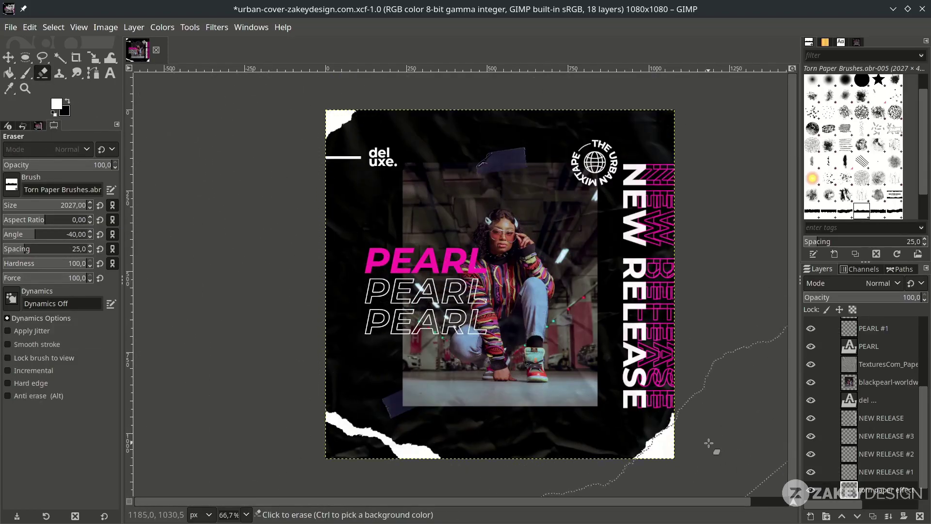
key("minus")
key("ctrl+s")
scroll(859, 433, "down", 1)
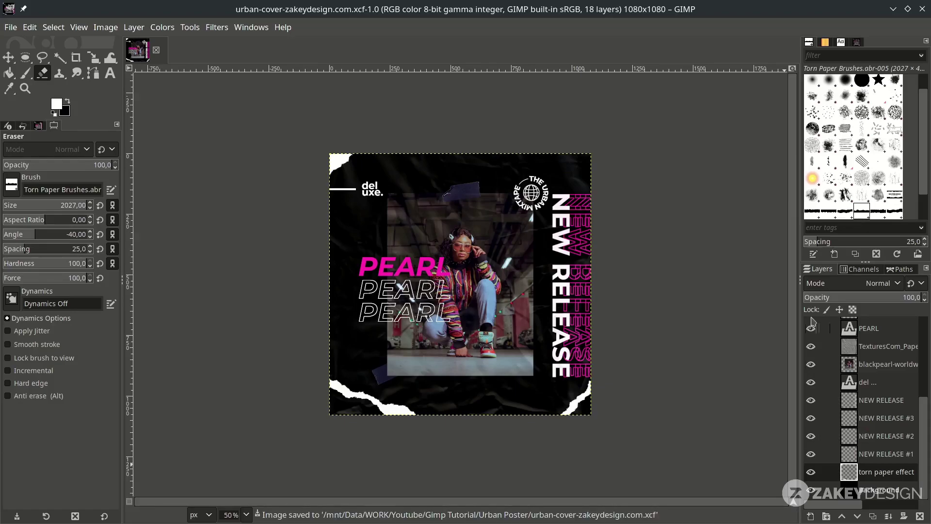
Import the barcode image 44019.jpg as a layer and move it to the top of the layer stack
key("Page_Down")
left_click_drag(544, 392, 559, 386)
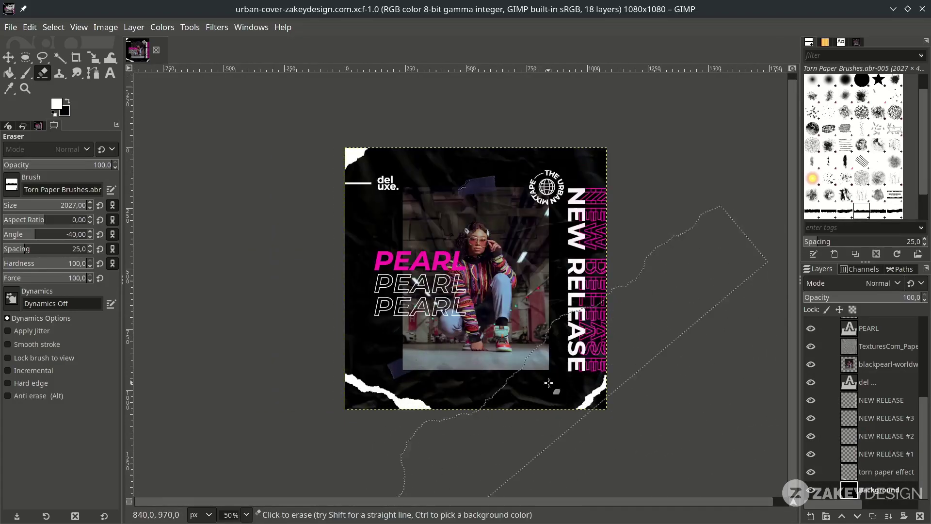
left_click(11, 27)
left_click(18, 95)
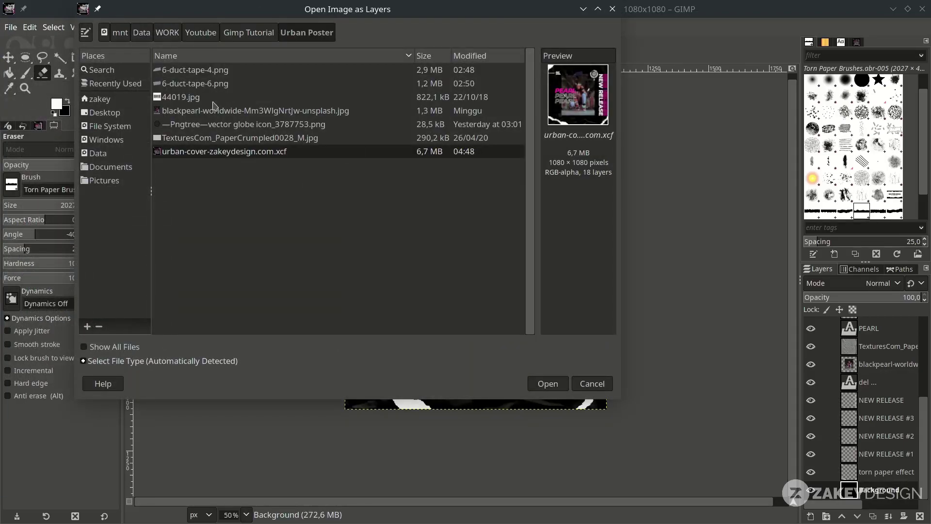
double_click(214, 102)
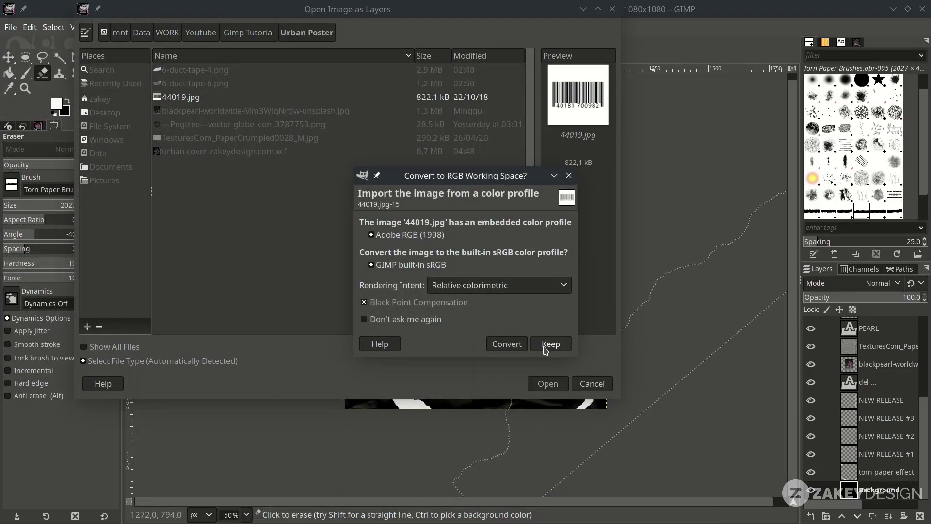
left_click(542, 348)
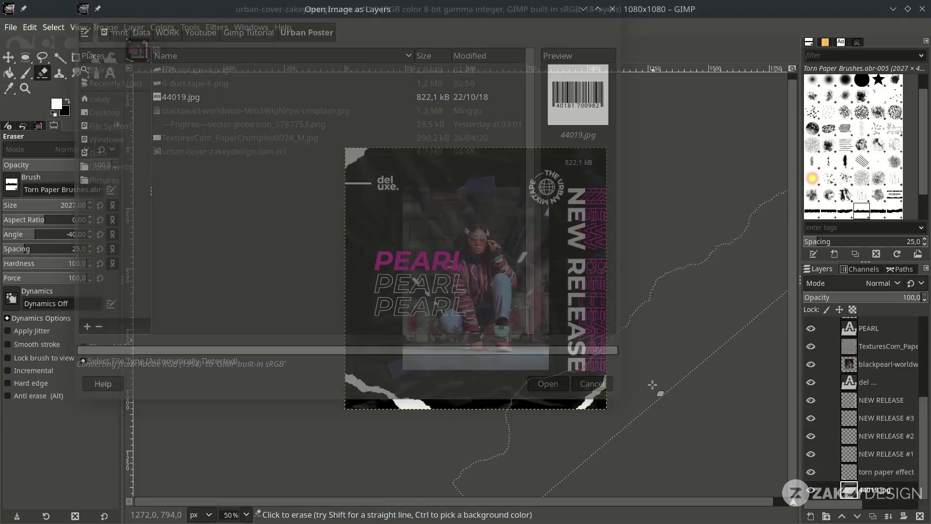
mouse_move(899, 465)
left_mouse_down()
mouse_move(876, 318)
mouse_move(878, 325)
left_mouse_up()
Scale the barcode layer down to a small square and place it over the cover's lower-right area
key("shift+s")
left_click(601, 368)
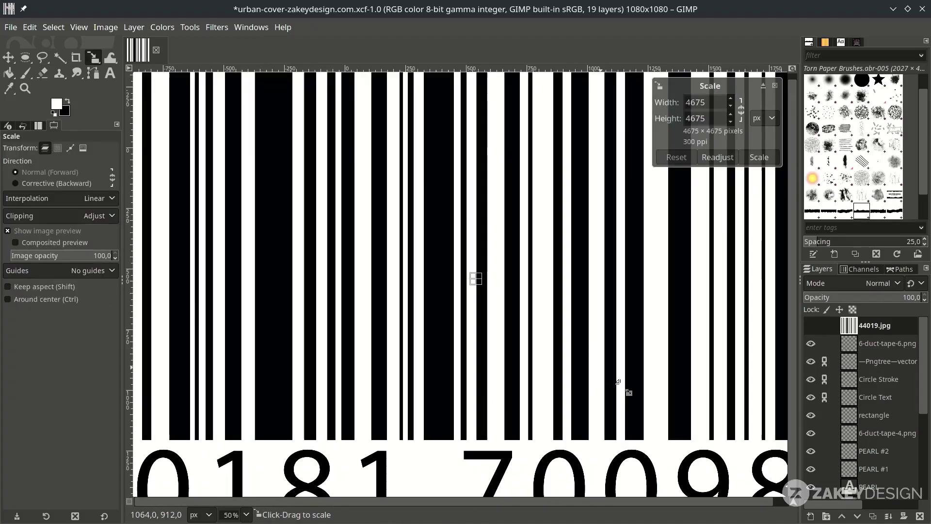
key("minus")
left_click_drag(720, 443, 644, 365)
left_click_drag(682, 467, 532, 311)
key("plus")
key("plus")
left_click_drag(455, 217, 631, 423)
scroll(722, 458, "up", 1)
left_click_drag(694, 358, 676, 375)
left_click_drag(628, 421, 588, 339)
key("Return")
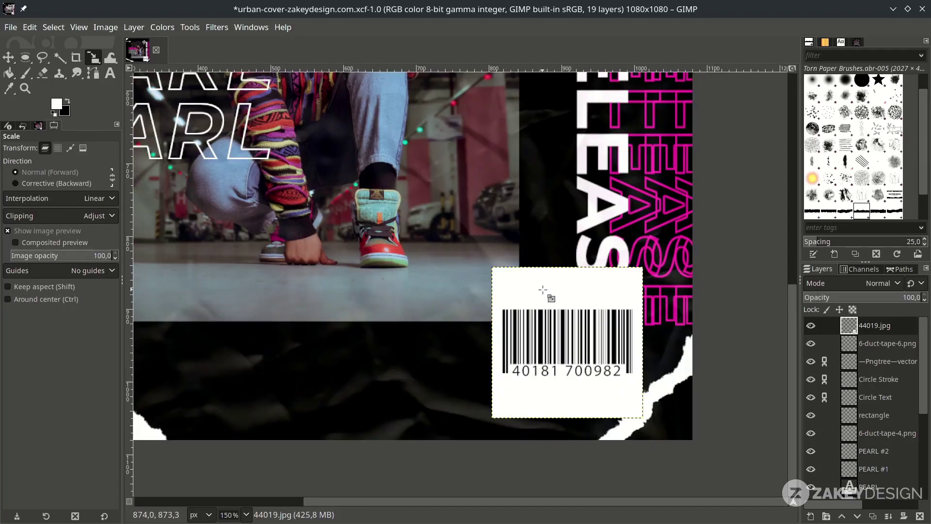
Erase a torn edge along the barcode's lower side with the torn-paper brush at size 933 and angle 0
left_click(44, 77)
left_click_drag(491, 307, 562, 228)
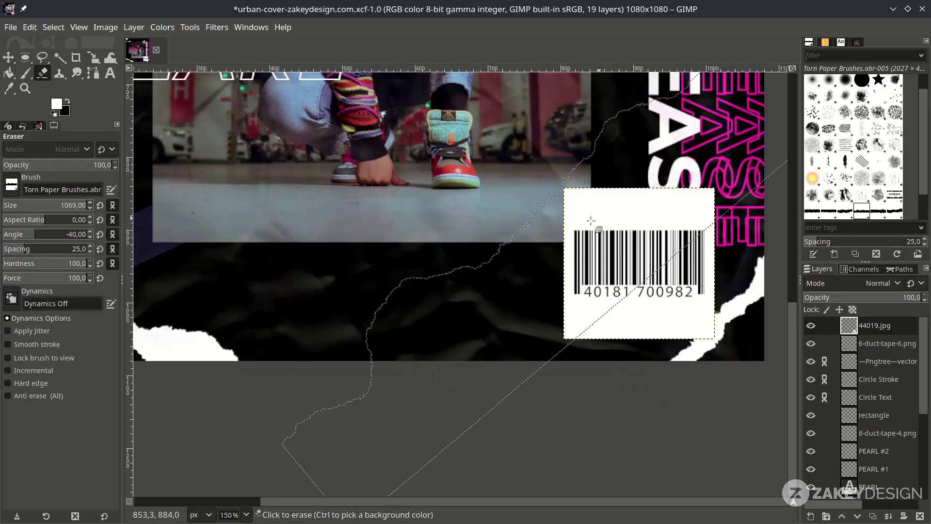
left_click_drag(83, 208, 83, 207)
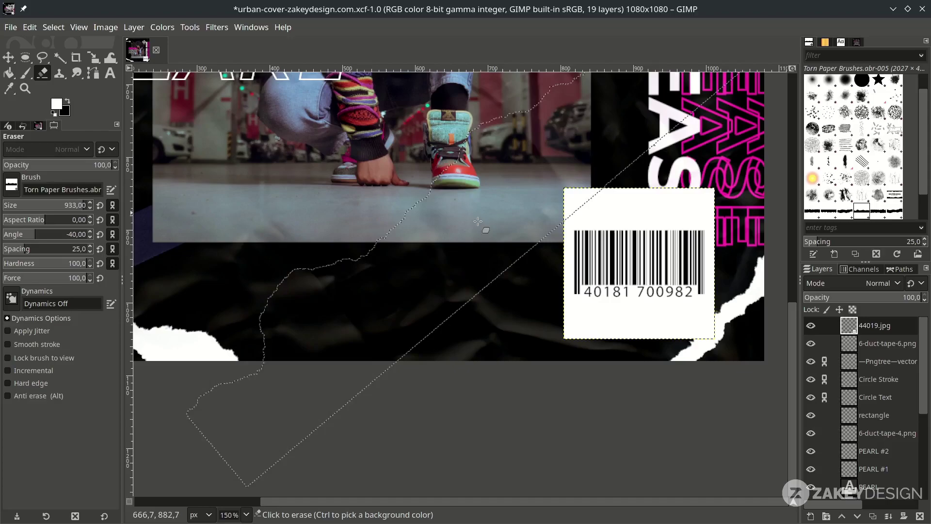
scroll(487, 225, "down", 1)
left_click_drag(487, 225, 502, 333)
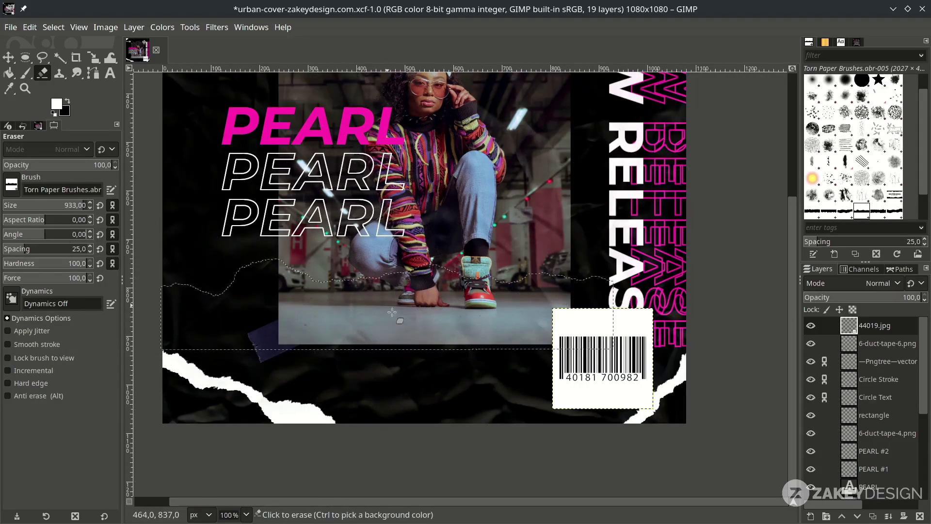
key("2")
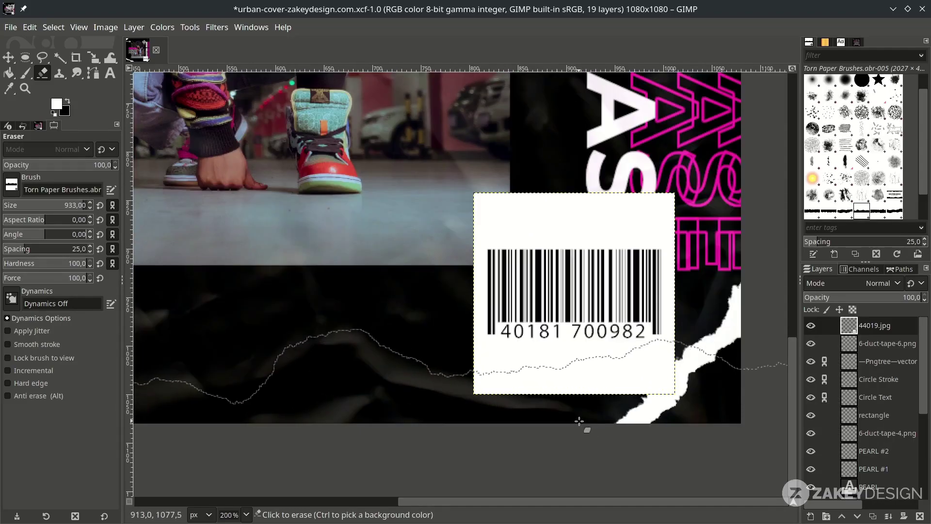
left_click(587, 427)
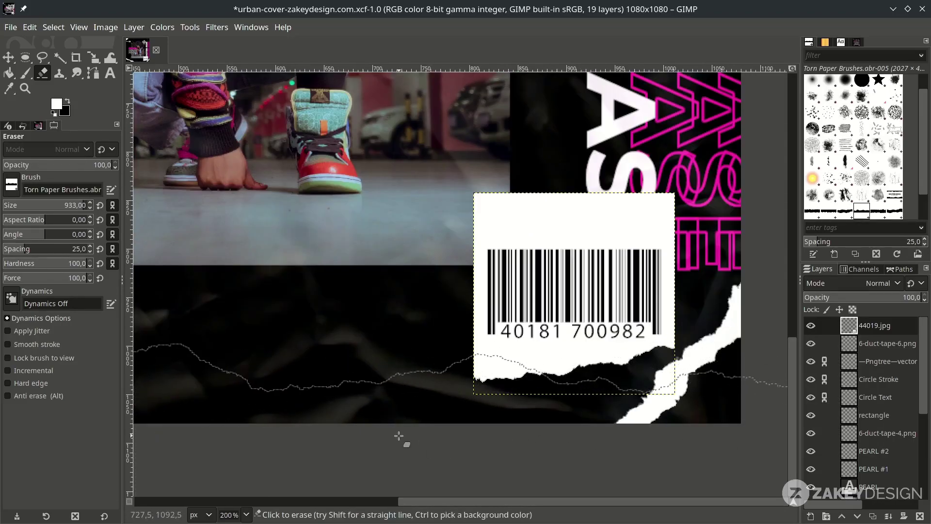
left_click(376, 432)
left_click(442, 433)
key("minus")
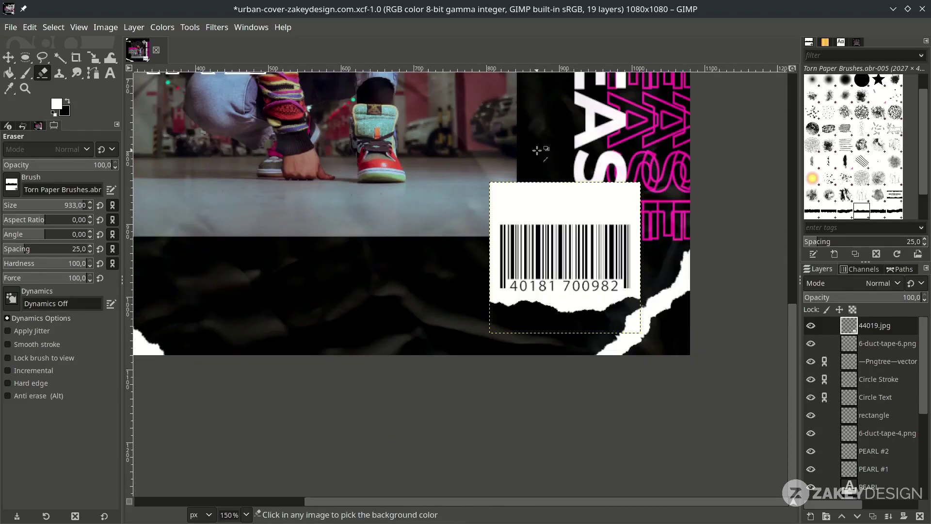
Erase a matching torn edge along the barcode's upper side with the brush angle set to 180
scroll(542, 148, "up", 3)
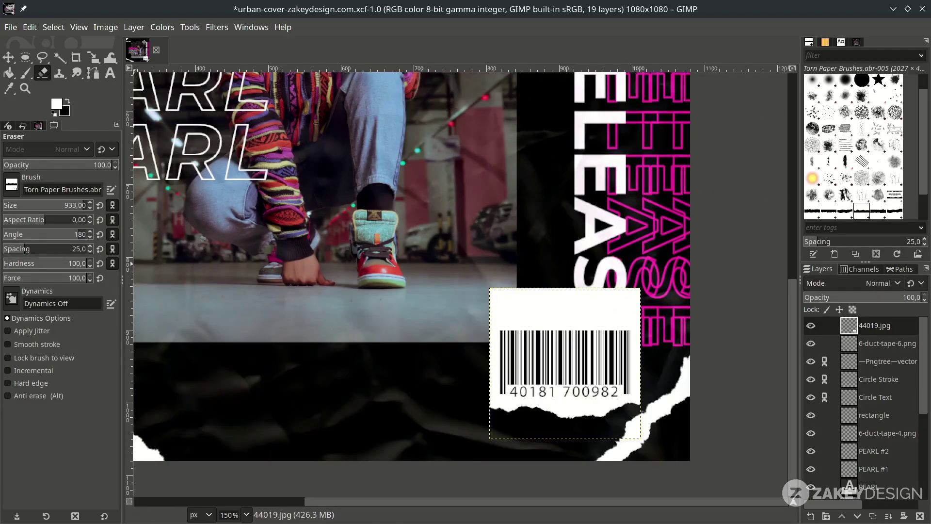
key("1")
left_click(864, 344)
left_click(873, 325)
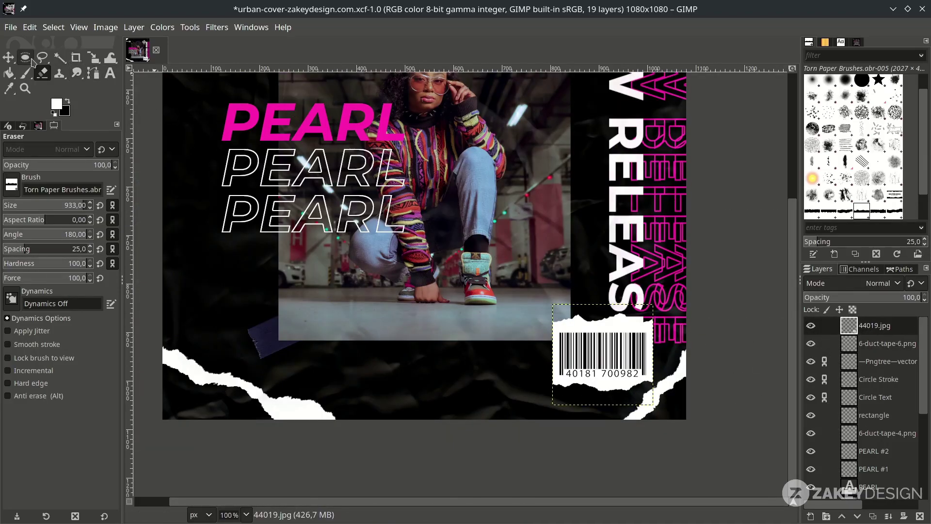
Move the torn barcode layer into the cover's lower-right corner, below the NEW RELEASE lettering
left_click(9, 58)
scroll(601, 398, "up", 1)
left_click_drag(616, 327, 672, 371)
scroll(675, 368, "down", 1)
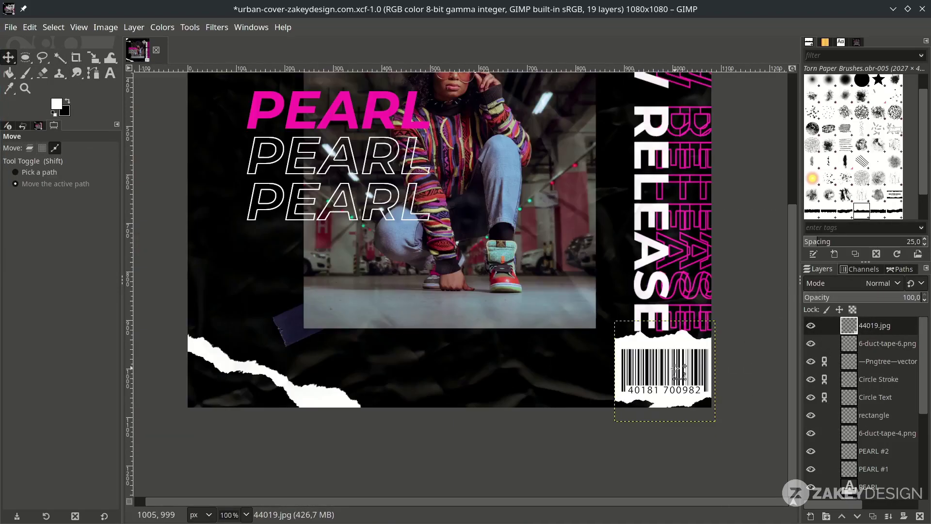
Scale the barcode layer to 175 × 175 px, fit it against the lower-right corner, and save the cover file
scroll(675, 369, "up", 1)
key("shift+s")
left_click_drag(587, 300, 601, 314)
left_click_drag(669, 386, 677, 380)
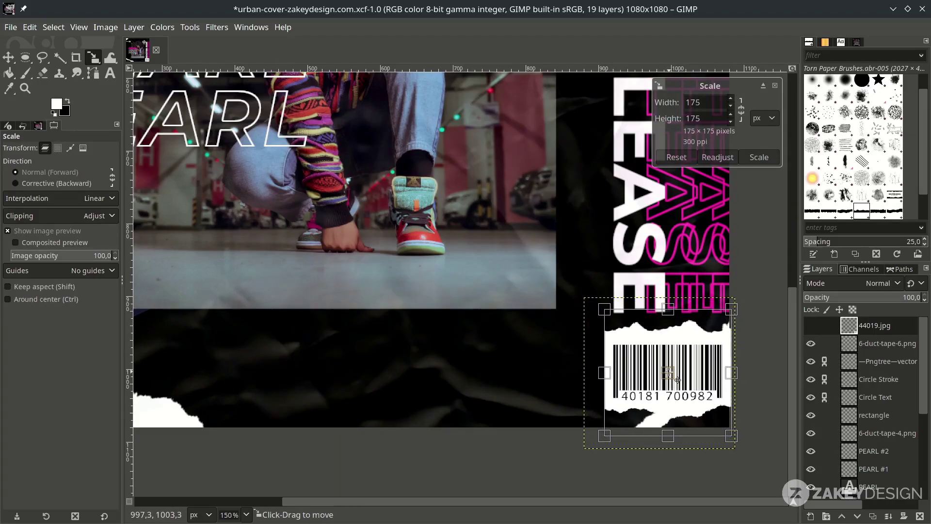
key("Return")
scroll(669, 372, "down", 2)
key("ctrl+s")
scroll(888, 339, "down", 6)
scroll(868, 374, "up", 6)
key("m")
left_click_drag(546, 391, 507, 414)
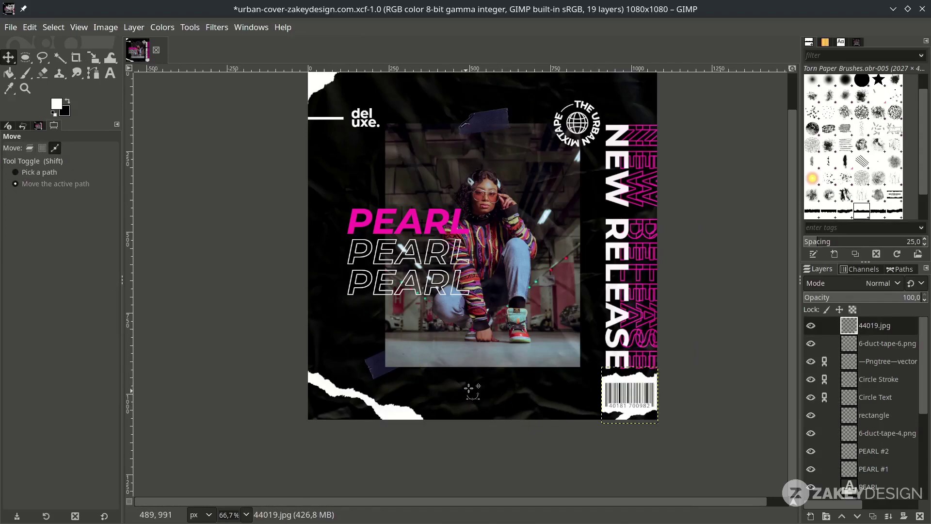
Add the text URBAN COVER ART DESIGN below the portrait photo
key("2")
key("t")
left_click(468, 363)
type("URBAN COVER ART")
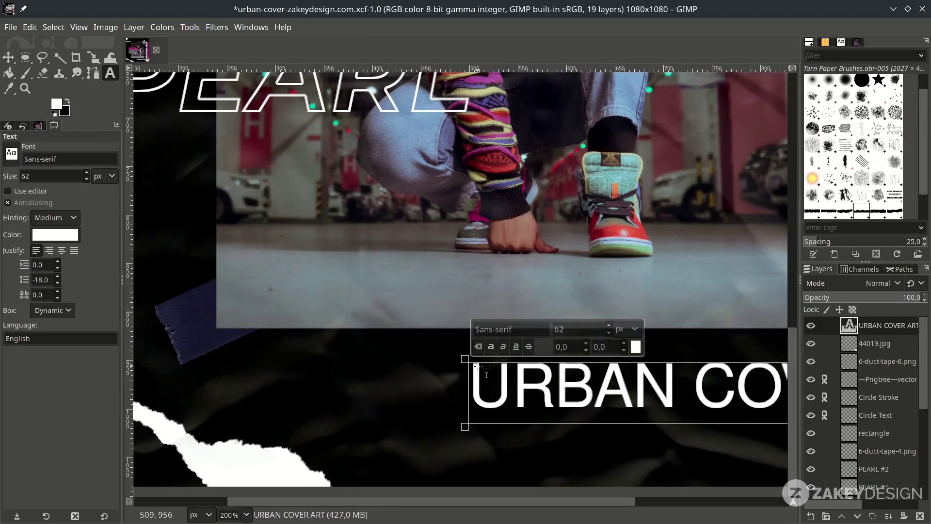
type("DESIGN")
Format the URBAN COVER ART DESIGN text as Montserrat Bold, 20 px, with a letter spacing of 5
key("ctrl+a")
triple_click(494, 330)
type("mont")
left_click(529, 96)
scroll(412, 361, "down", 2)
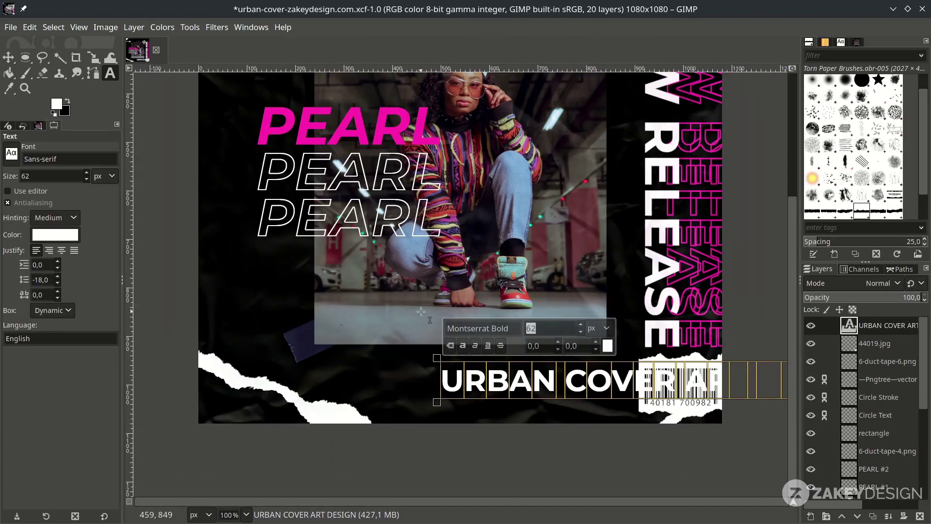
type("20")
key("Return")
scroll(399, 376, "up", 1)
scroll(552, 359, "up", 1)
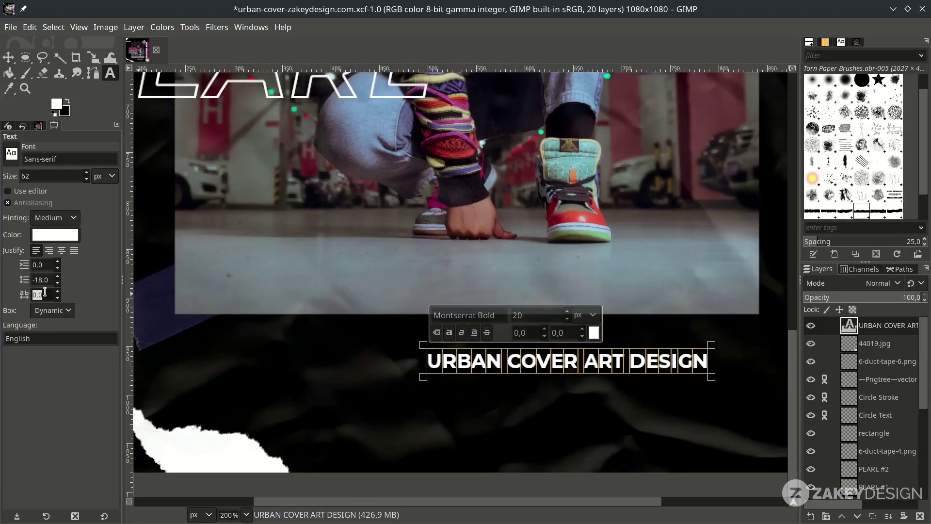
type("5")
key("Return")
scroll(410, 386, "down", 1)
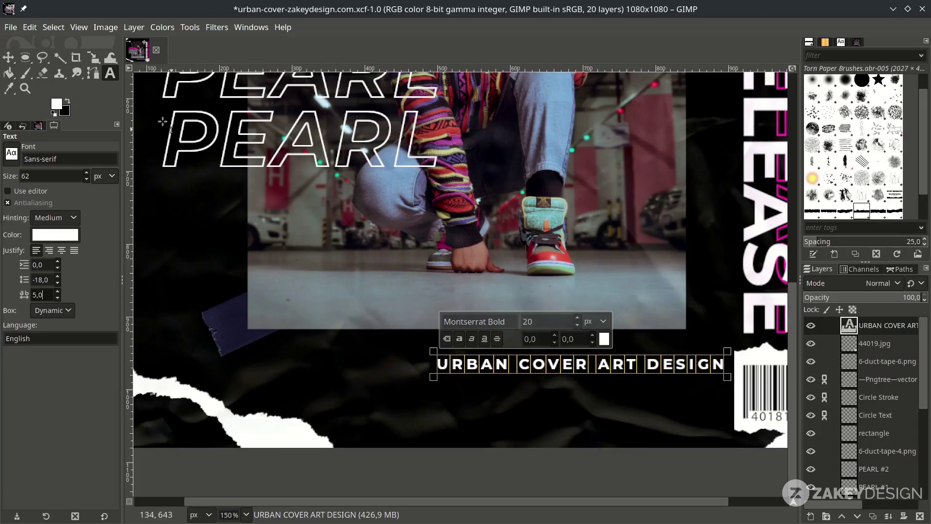
Move the URBAN COVER ART DESIGN text just beneath the portrait's lower edge and save the cover file
key("m")
left_click_drag(546, 368, 450, 350)
scroll(441, 354, "down", 1)
scroll(450, 350, "down", 1)
left_click(897, 450)
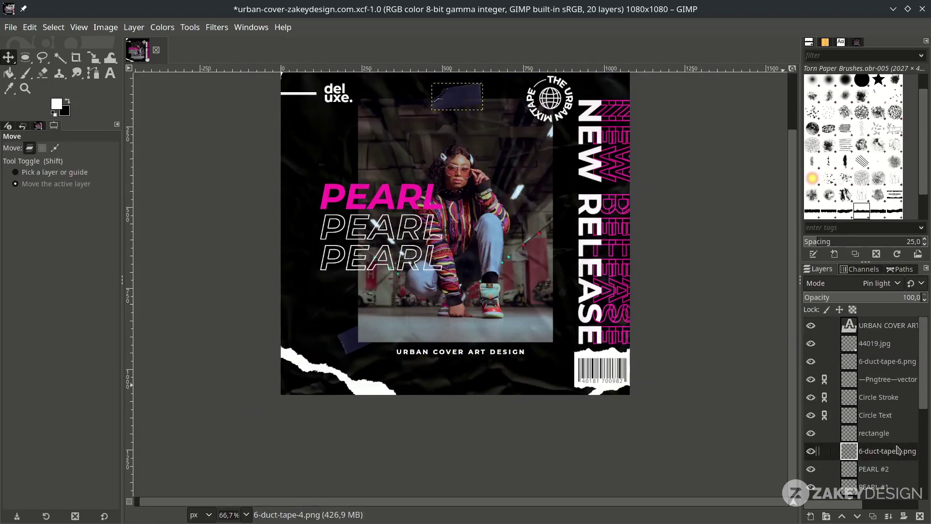
scroll(675, 391, "up", 1)
key("ctrl+s")
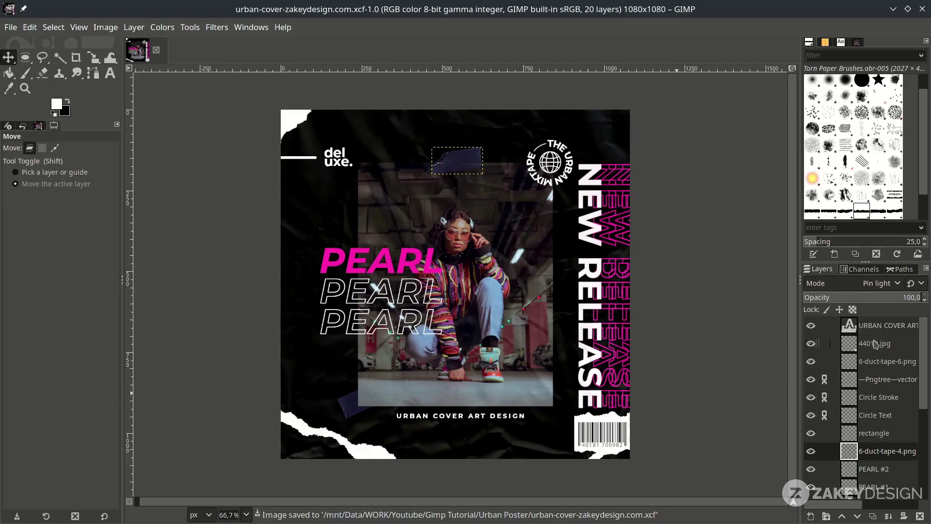
Add a transparent layer named grain above the URBAN COVER ART DESIGN text layer and fill it with black
left_click(875, 326)
scroll(473, 192, "down", 1)
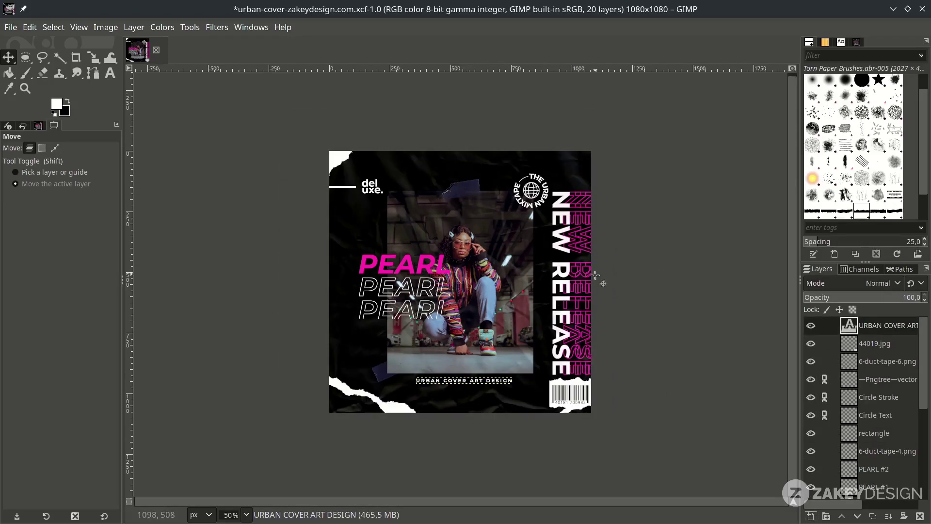
left_click(810, 516)
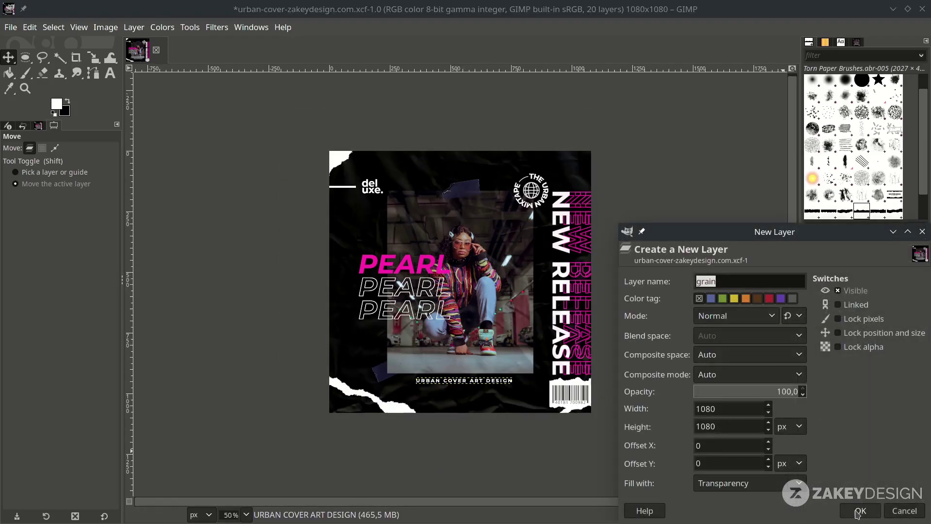
left_click(858, 510)
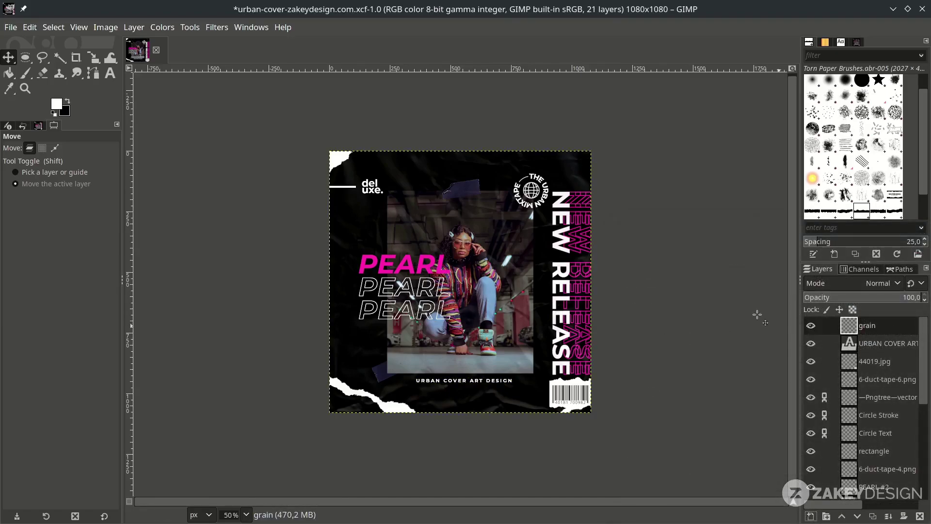
left_click(8, 73)
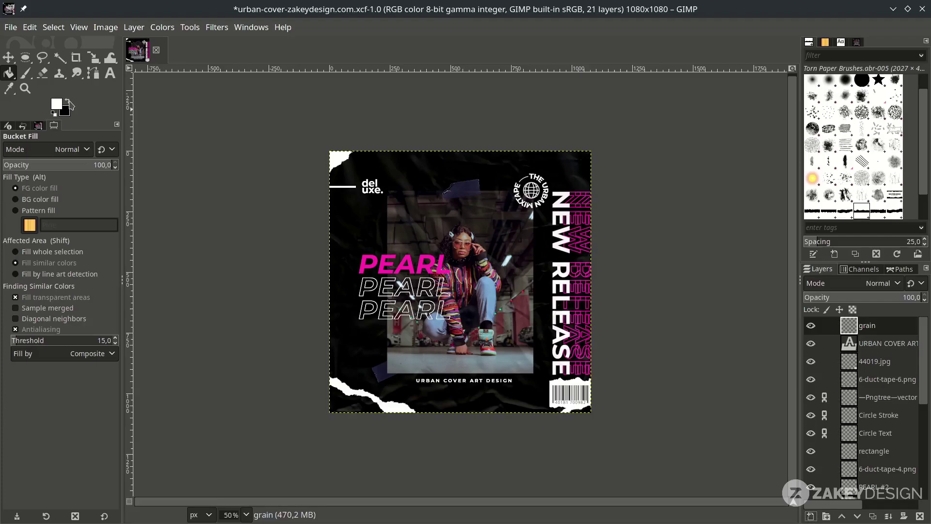
left_click(493, 240)
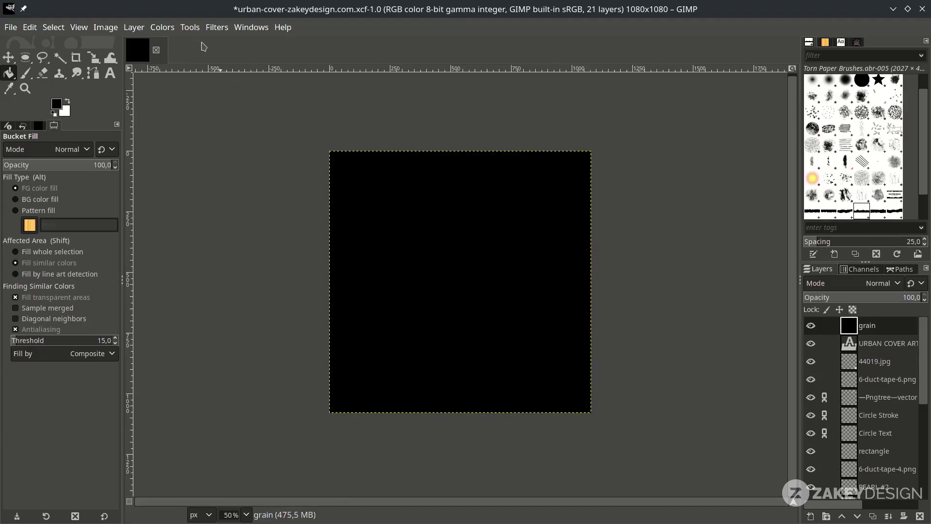
Apply HSV Noise to the grain layer (dulling 6, hue 19.47, saturation 0.061, value 0.526, seed 5) and set its blend mode to Screen
left_click(217, 27)
mouse_move(276, 170)
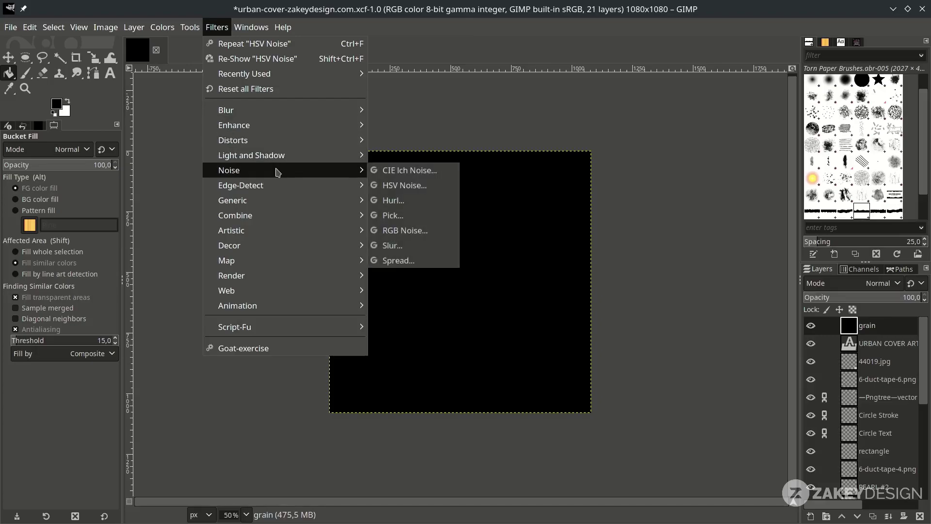
left_click(421, 190)
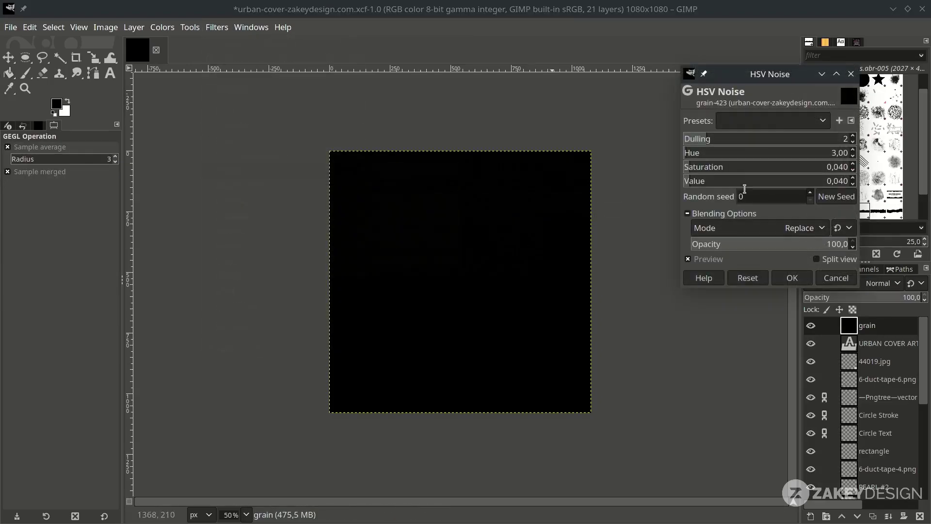
scroll(537, 202, "up", 1)
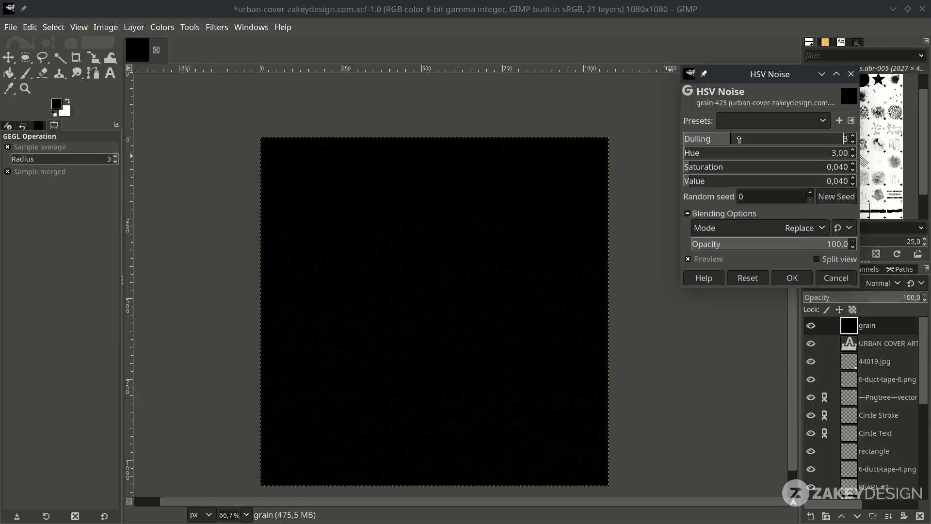
left_click_drag(736, 181, 702, 181)
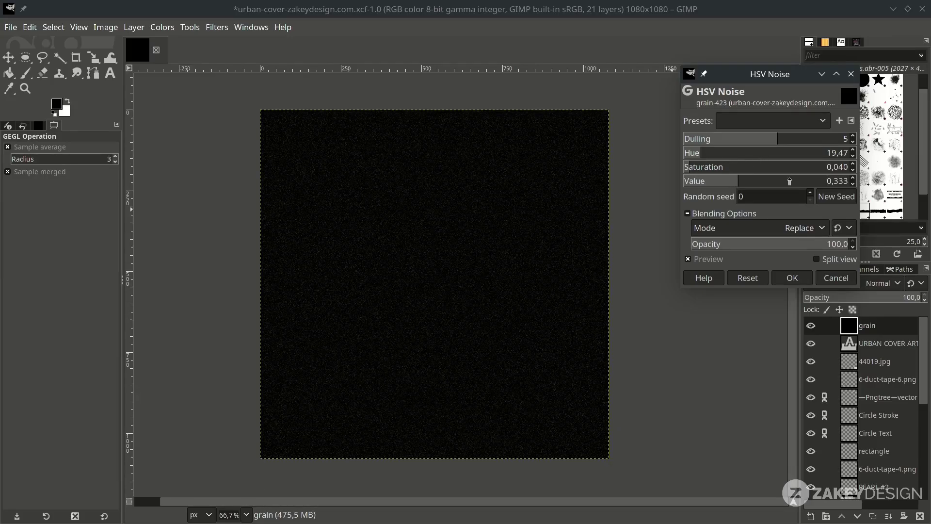
left_click(809, 194)
left_click(693, 165)
left_click(801, 137)
left_click(770, 179)
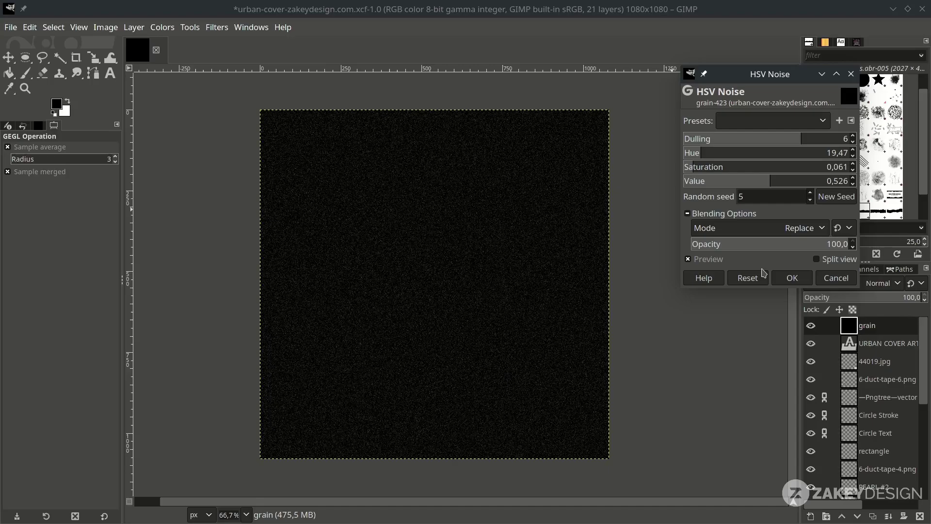
left_click(792, 278)
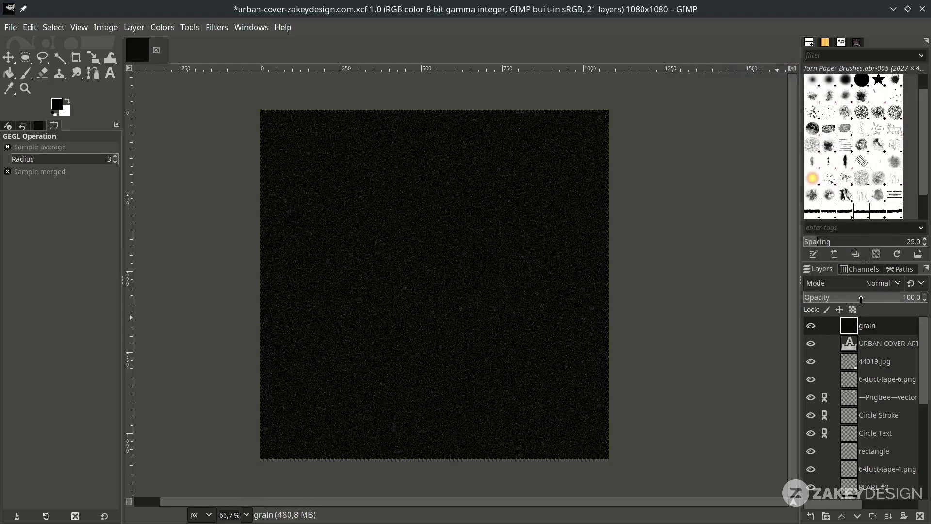
left_click(873, 283)
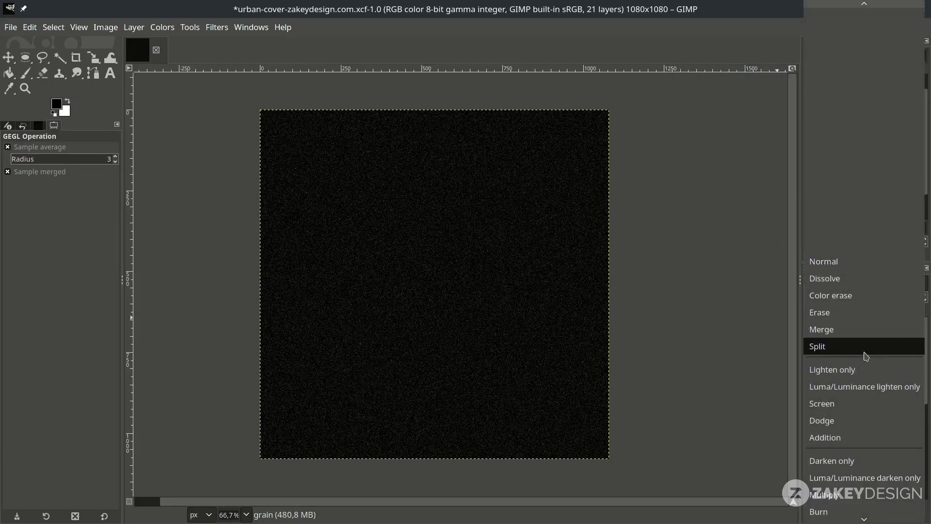
left_click(855, 385)
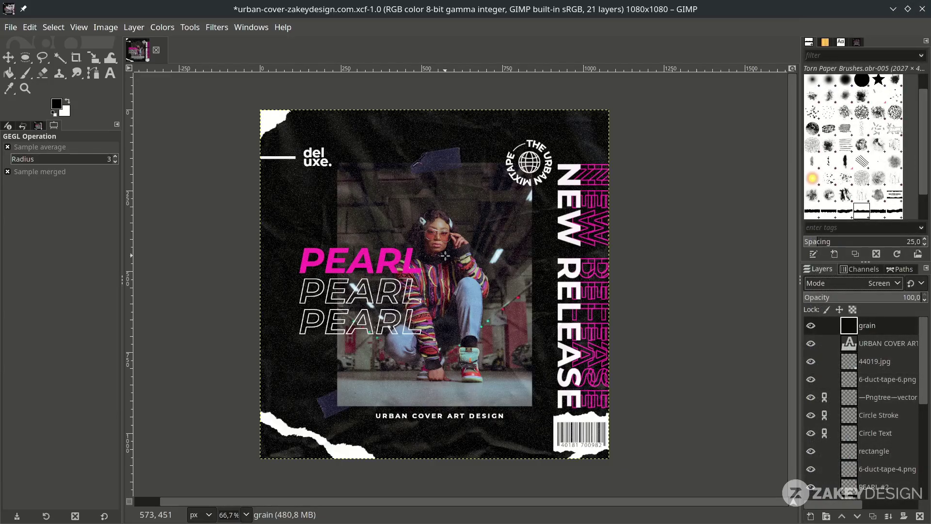